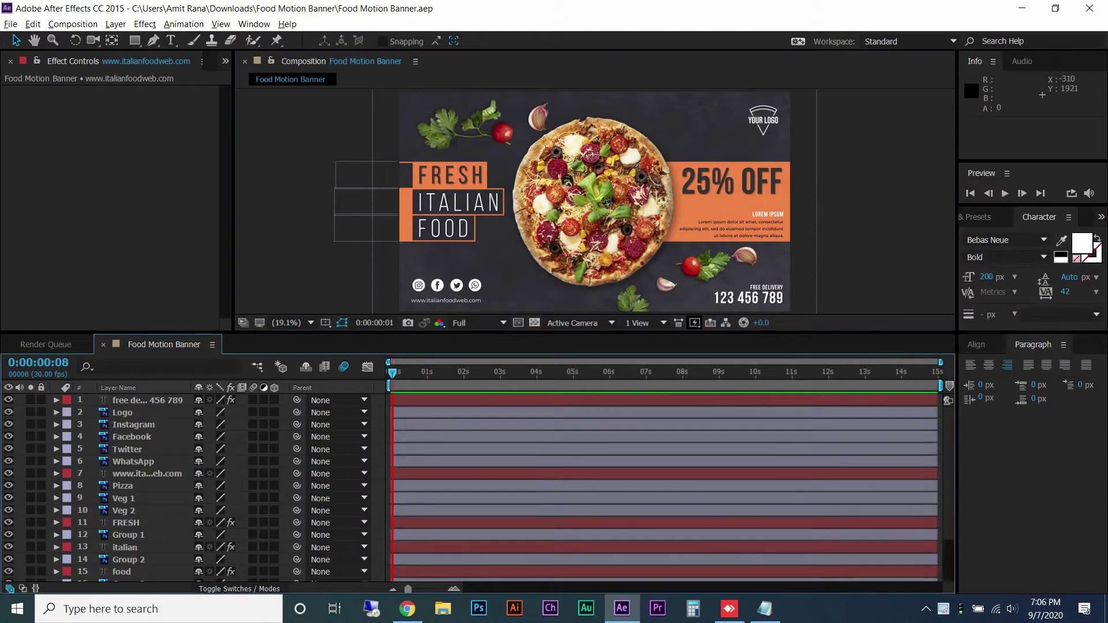
Enlarge the timeline and select the text layers from FRESH down through Group 4
drag(941, 362, 413, 362)
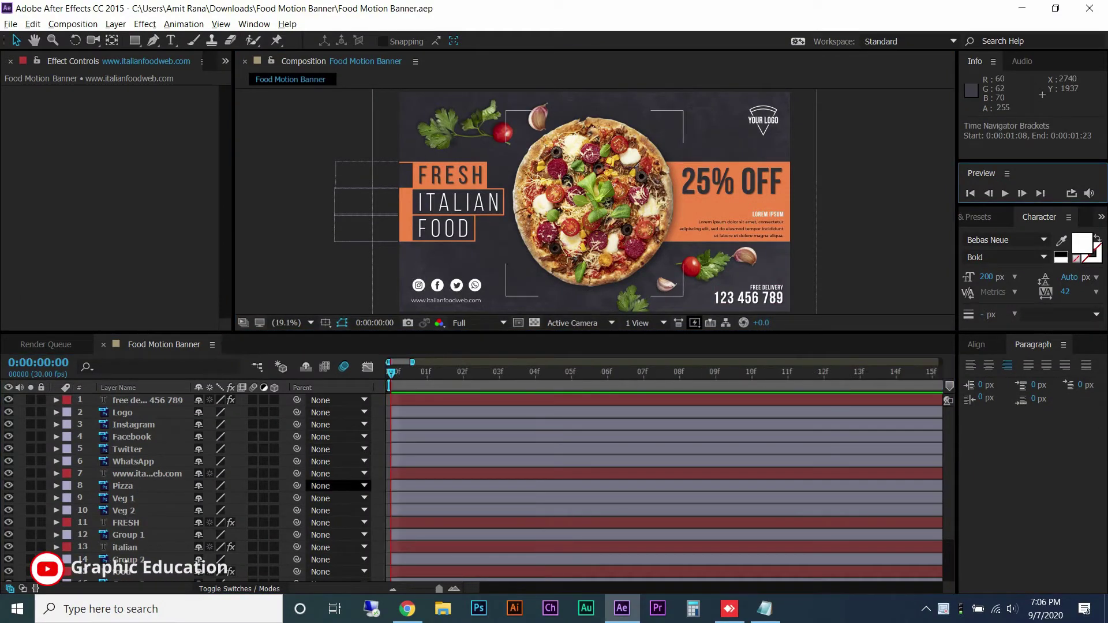
drag(595, 334, 595, 282)
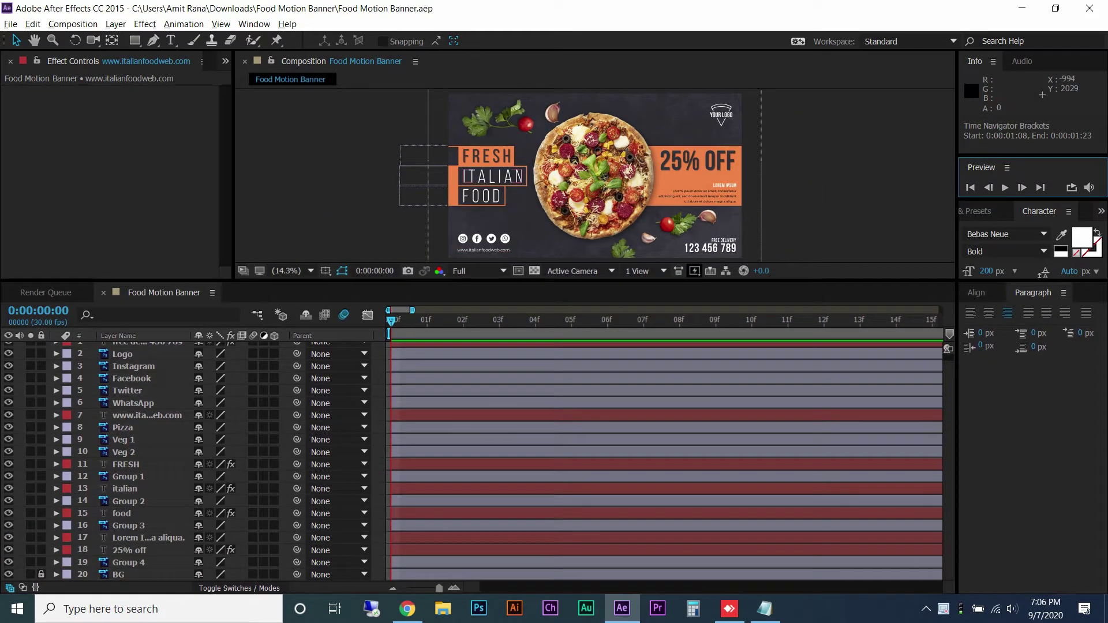
click(486, 155)
key(ctrl+shift+Down)
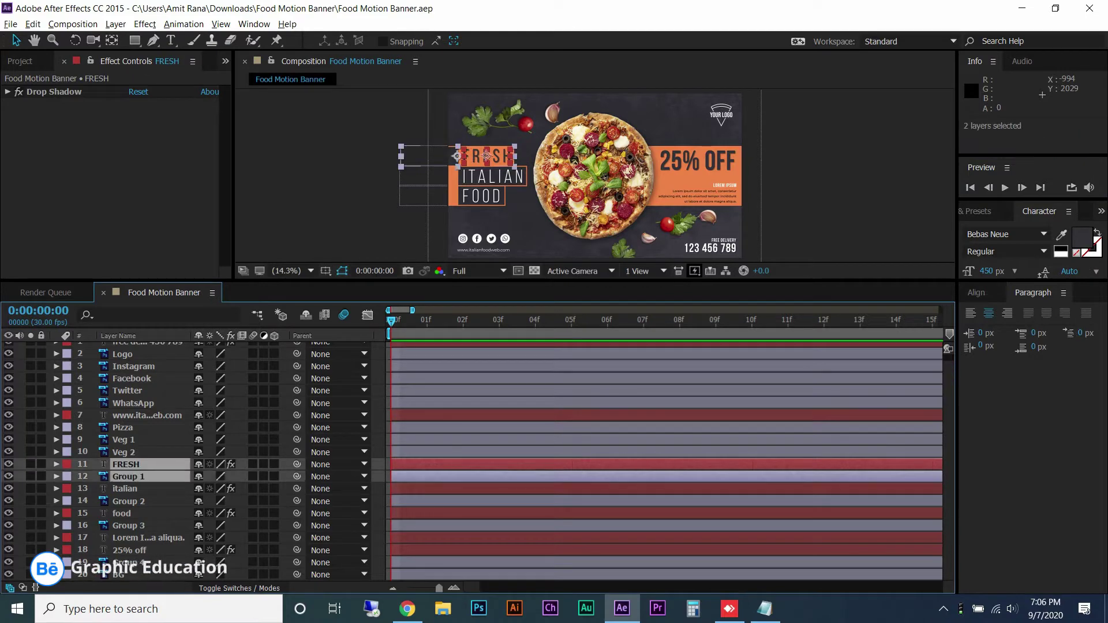
key(ctrl+shift+Down)
key(ctrl+shift+Down)
key(ctrl+shift+Down)
key(ctrl+shift+Down)
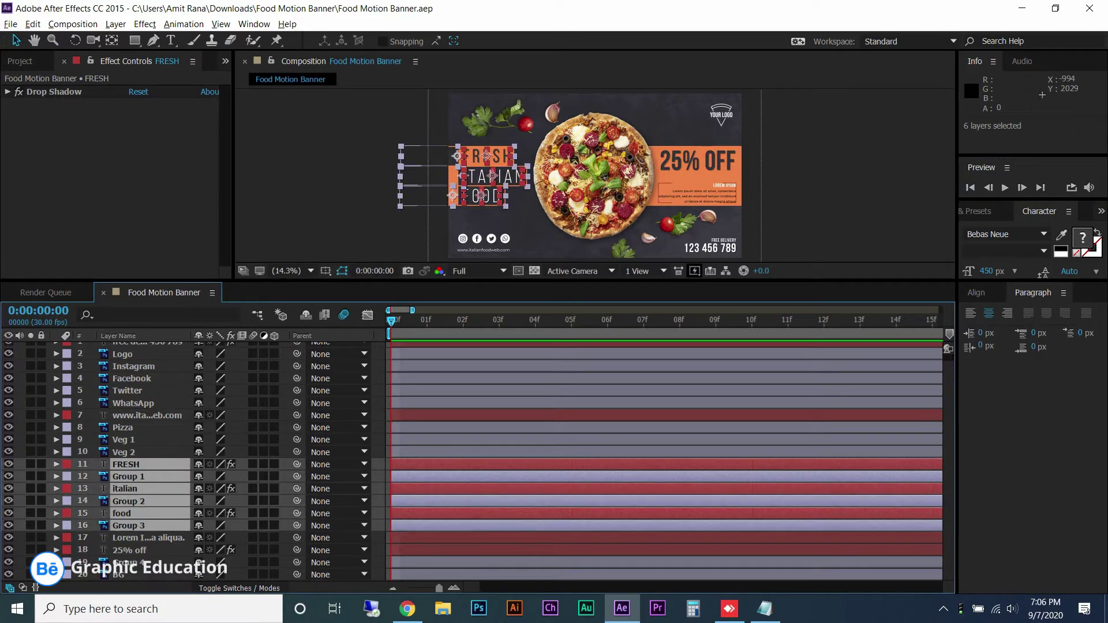
key(ctrl+shift+Down)
key(ctrl+shift+Down)
key(ctrl+shift+Down)
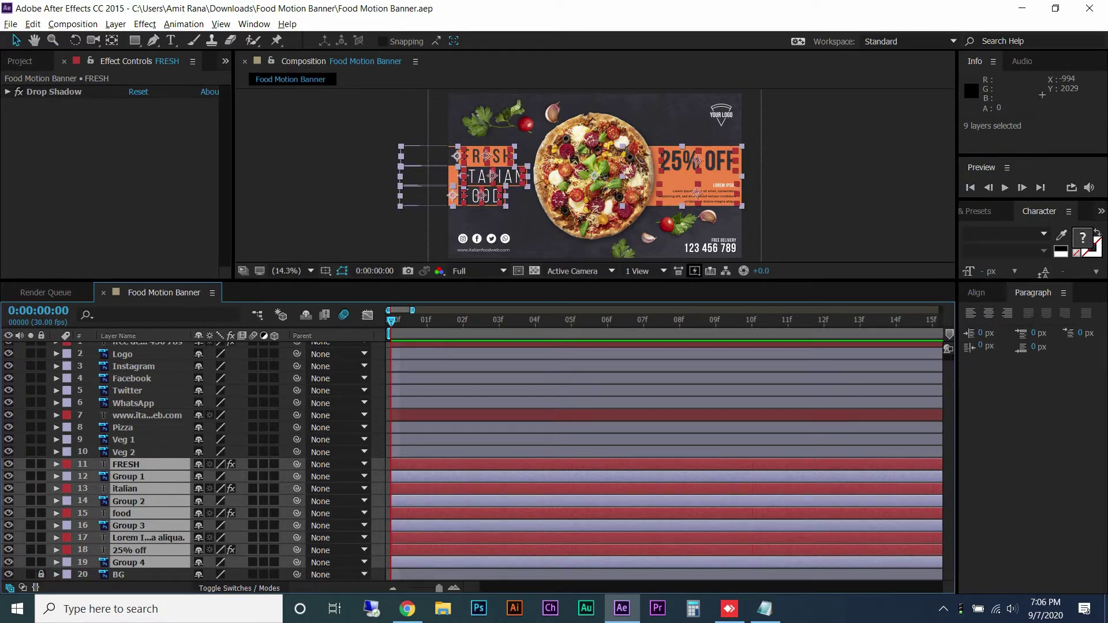
Pre-compose the selected headline and offer layers into a composition named 'Text Layers'
right_click(130, 541)
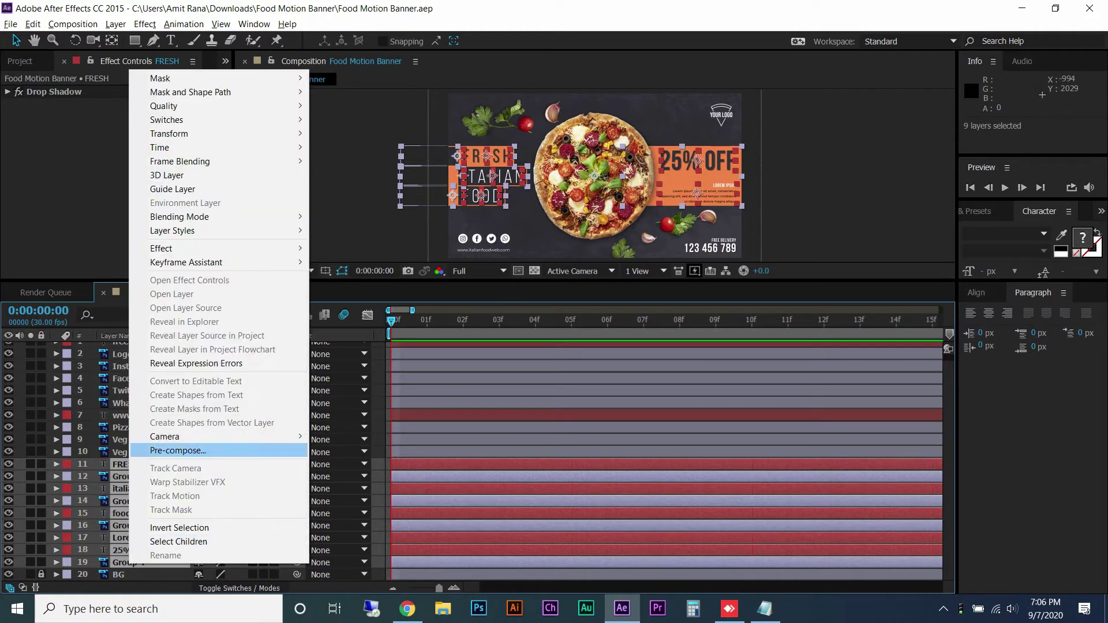
click(174, 450)
text(Text Layers)
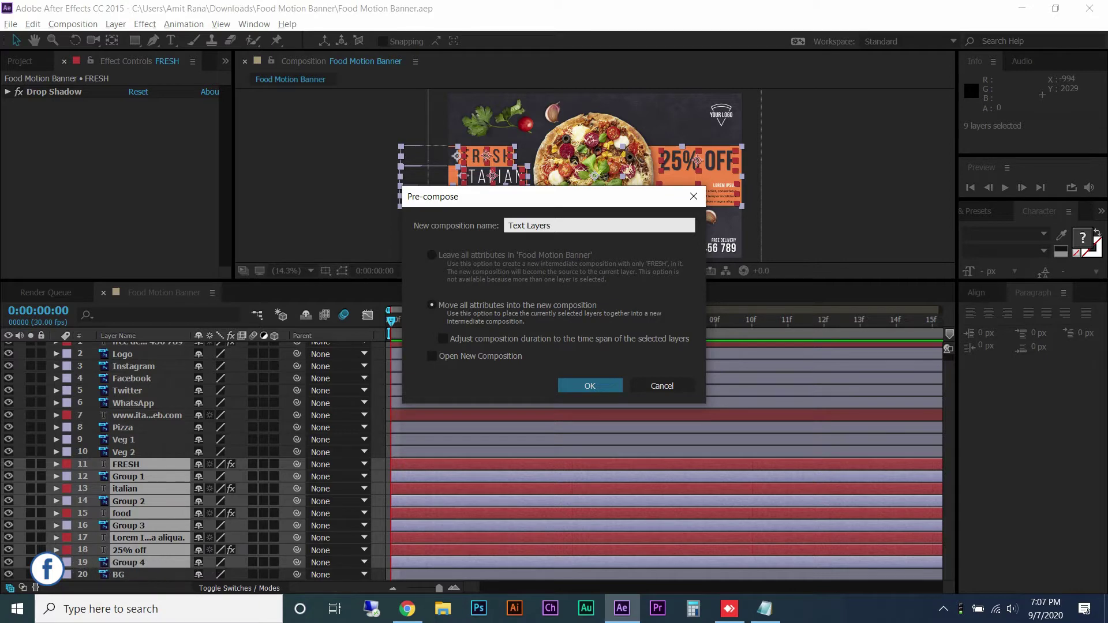
key(Return)
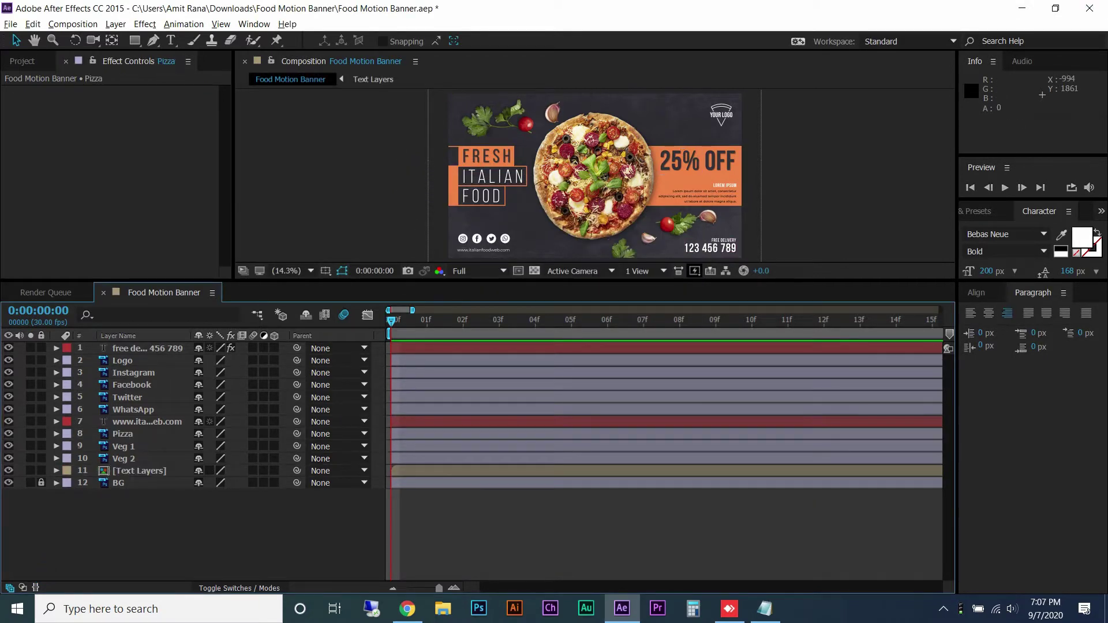
click(138, 471)
Hide the Text Layers precomp and give Pizza an Easy Ease Position keyframe, then preview
click(9, 471)
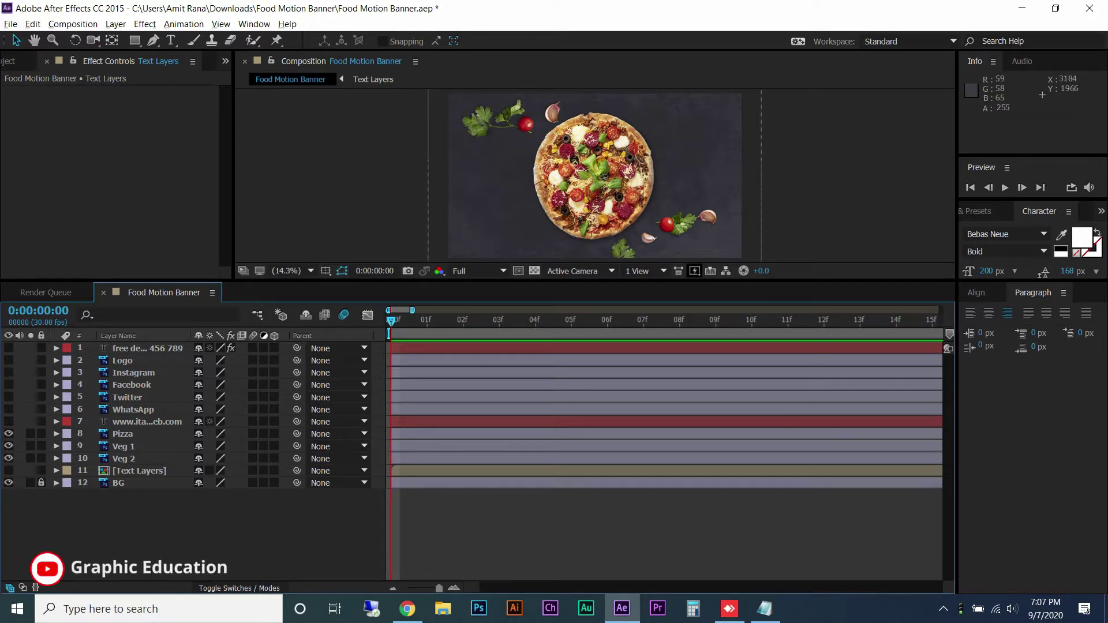
click(122, 434)
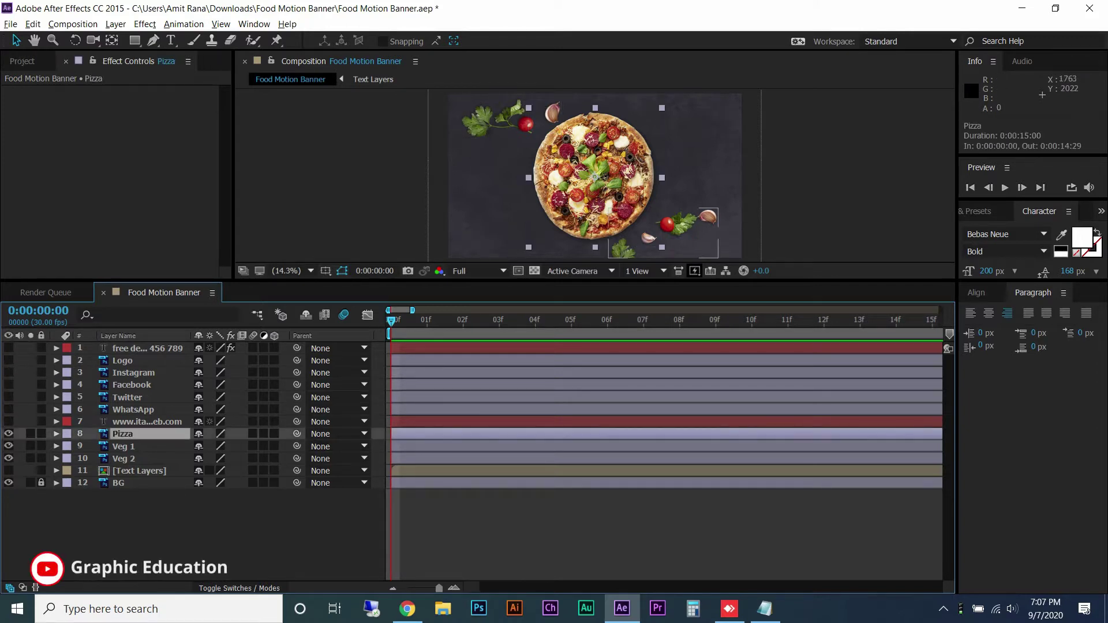
key(p)
key(alt+shift+p)
right_click(391, 446)
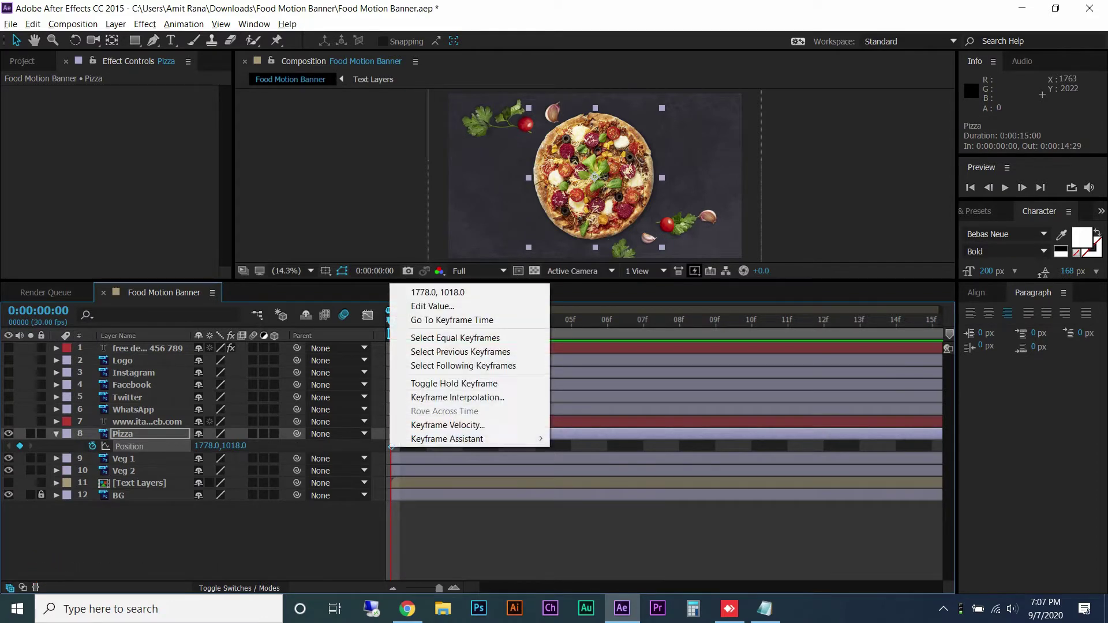
mouse_move(447, 438)
click(577, 466)
key(space)
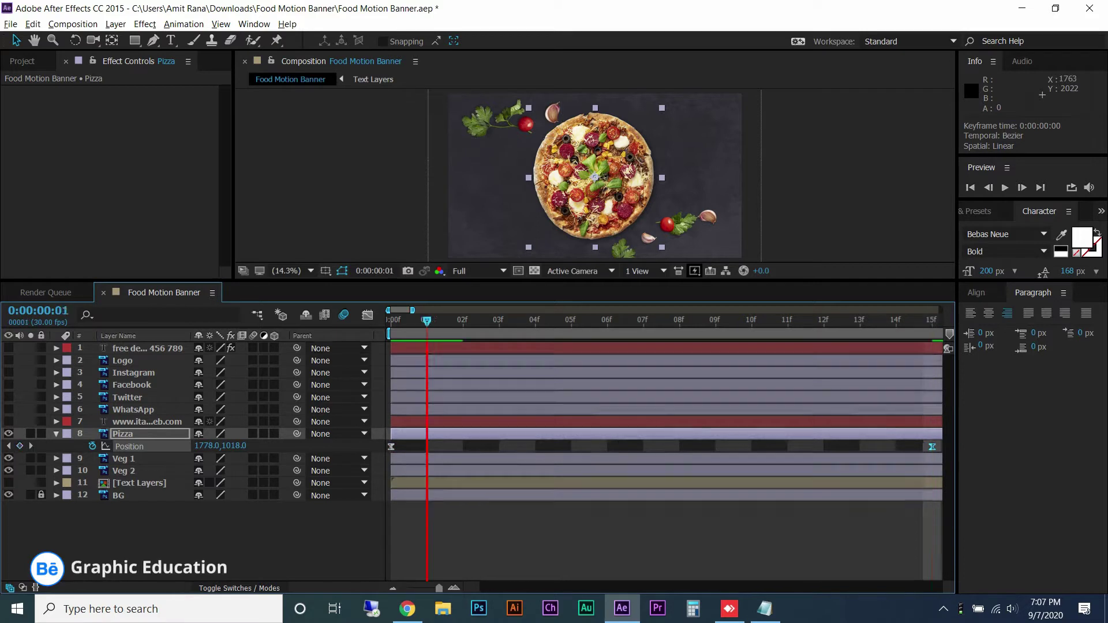
key(space)
Move the pizza off the left edge at frame 0, enable motion blur, and strengthen the ease-in
drag(595, 178, 376, 177)
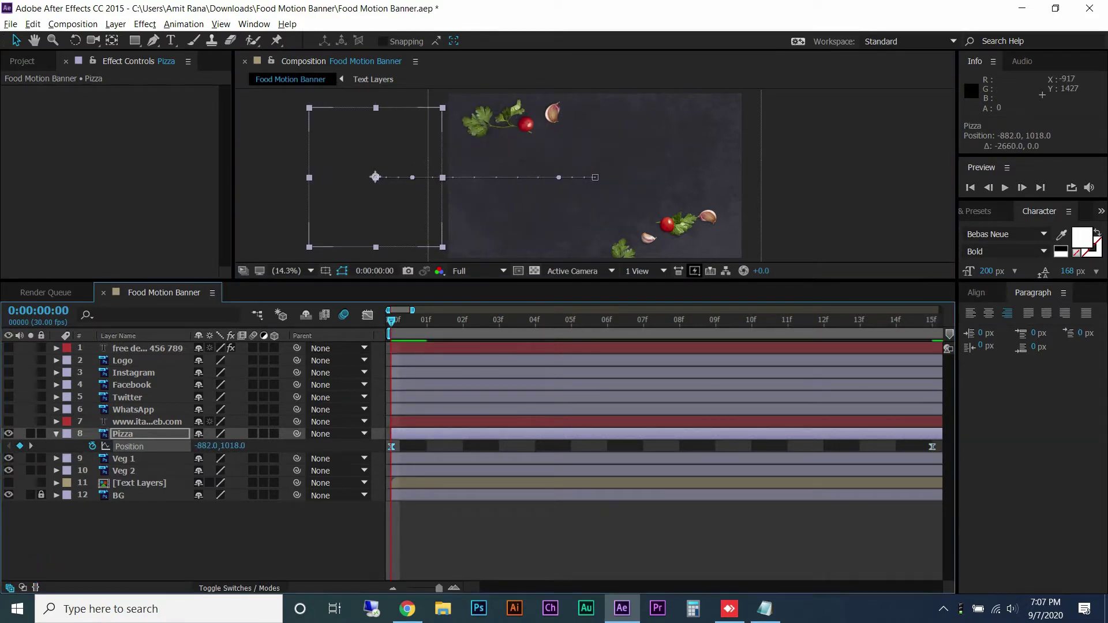
click(253, 434)
key(shift+F3)
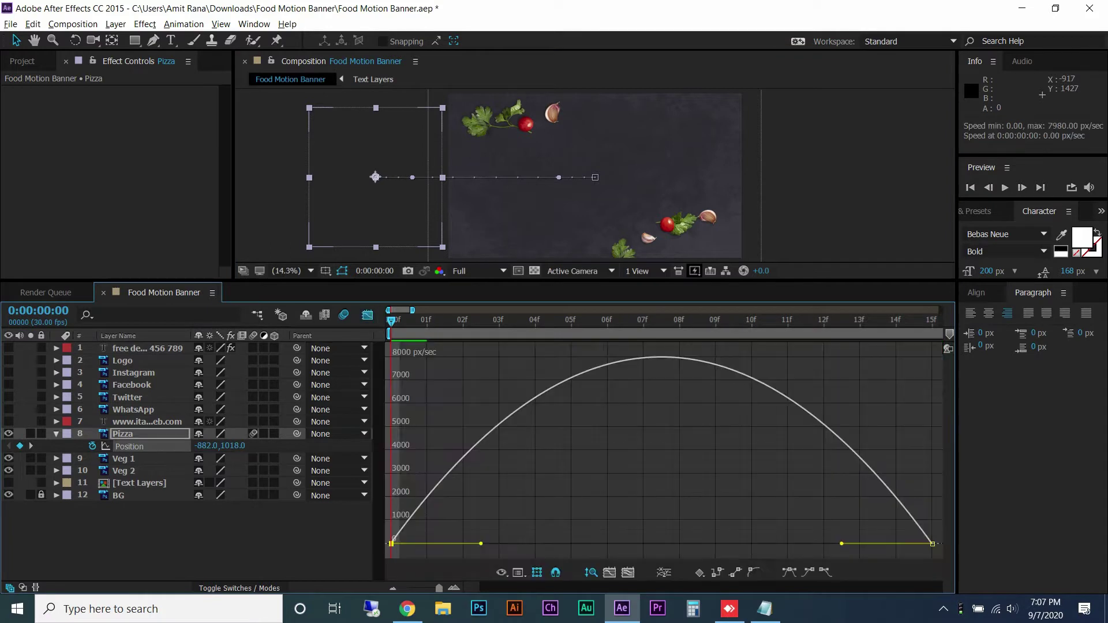
drag(842, 544, 394, 544)
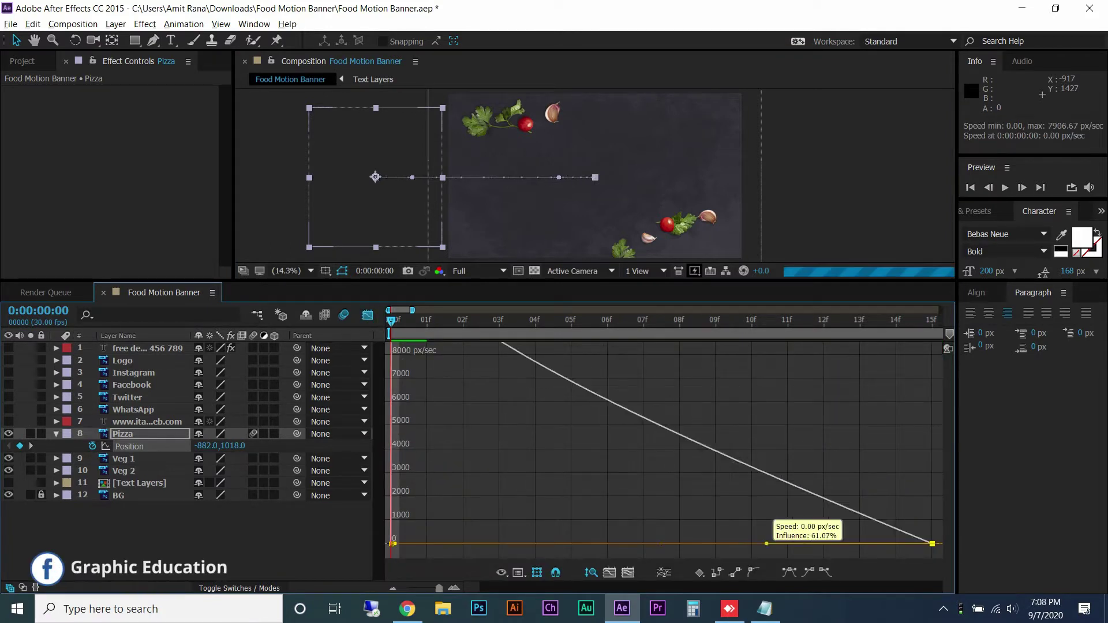
key(shift+F3)
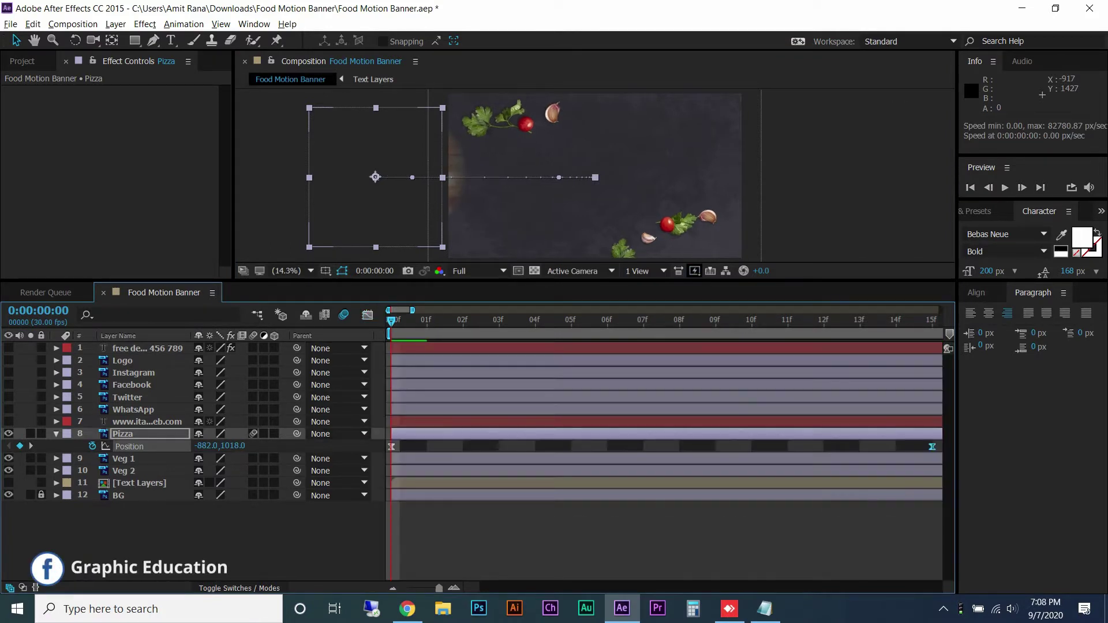
Push the pizza's start position to -990,1018 and preview the slide-in
drag(376, 177, 366, 177)
drag(412, 310, 450, 309)
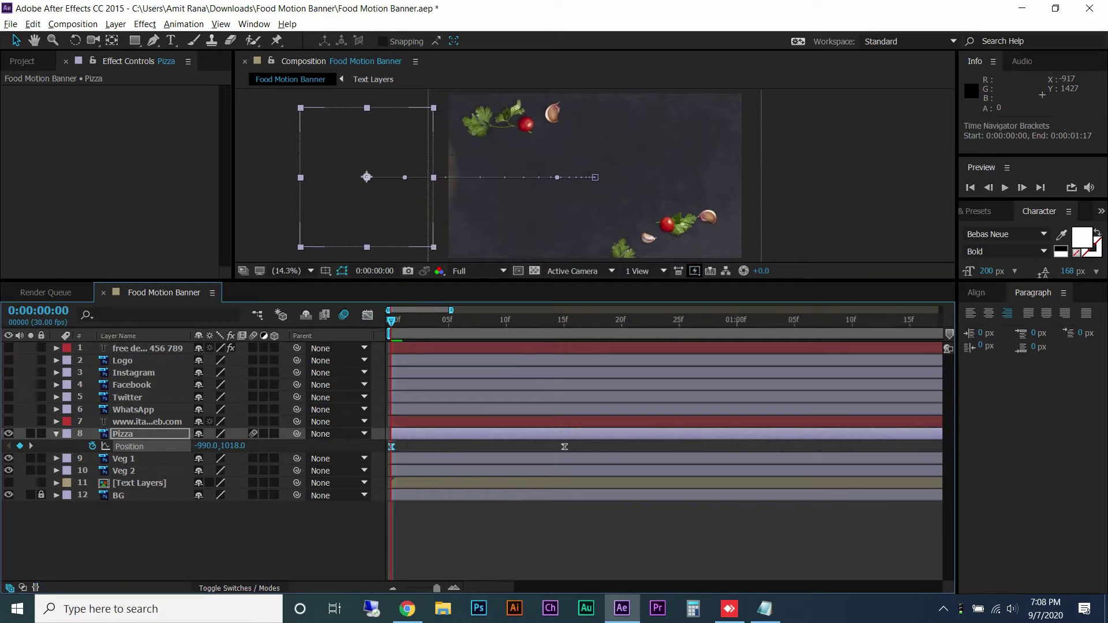
key(space)
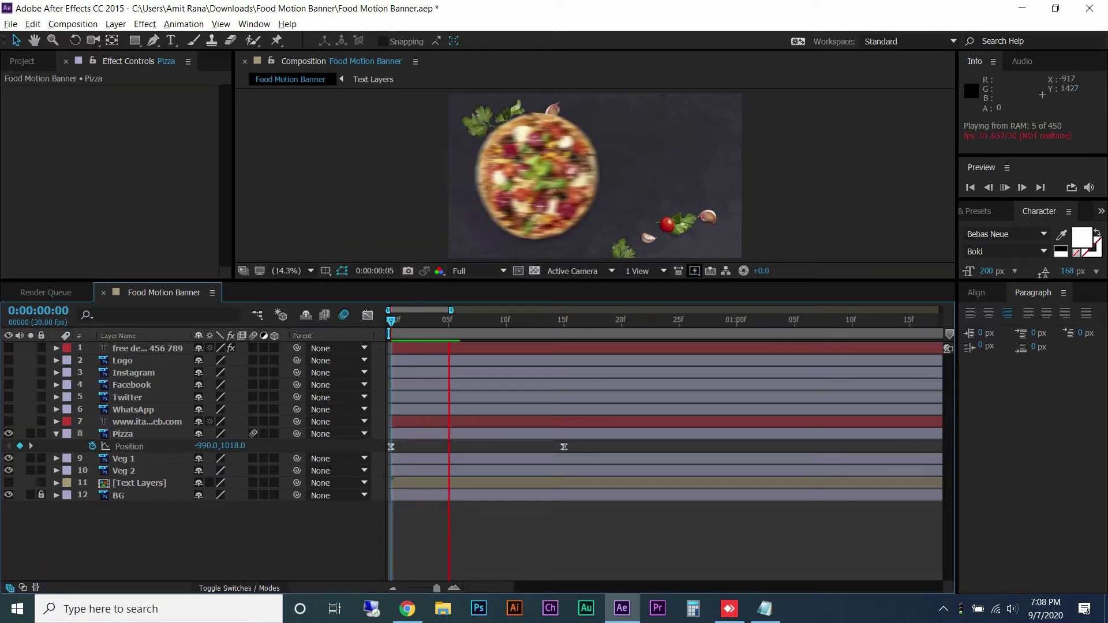
key(space)
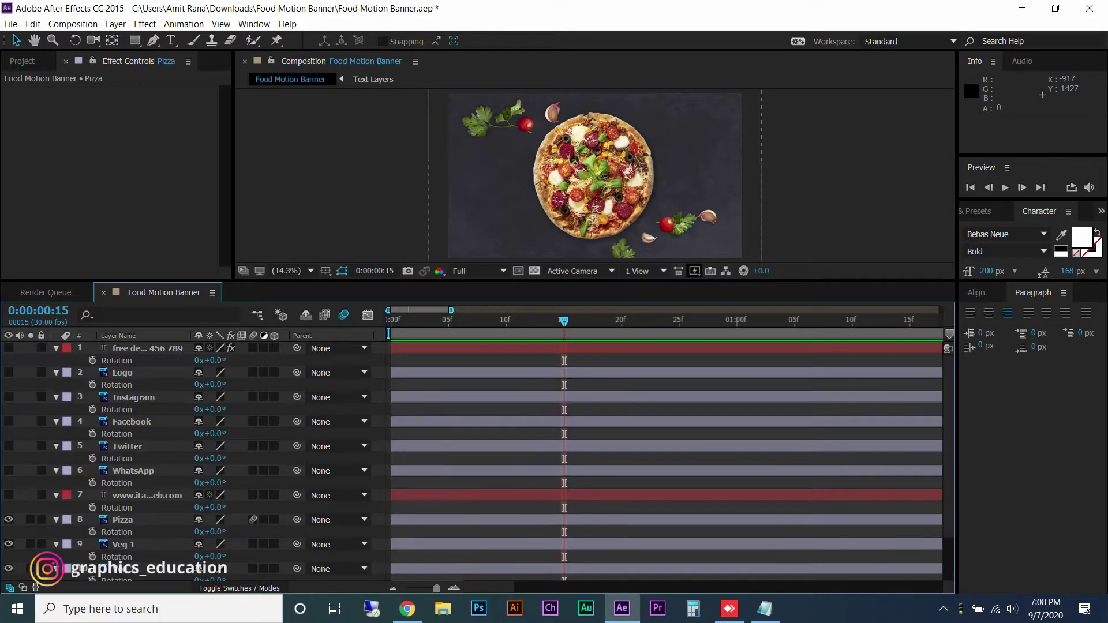
Add eased Rotation keyframes to Pizza, 0° at frame 0 and 50° at the later key
key(r)
key(alt+shift+r)
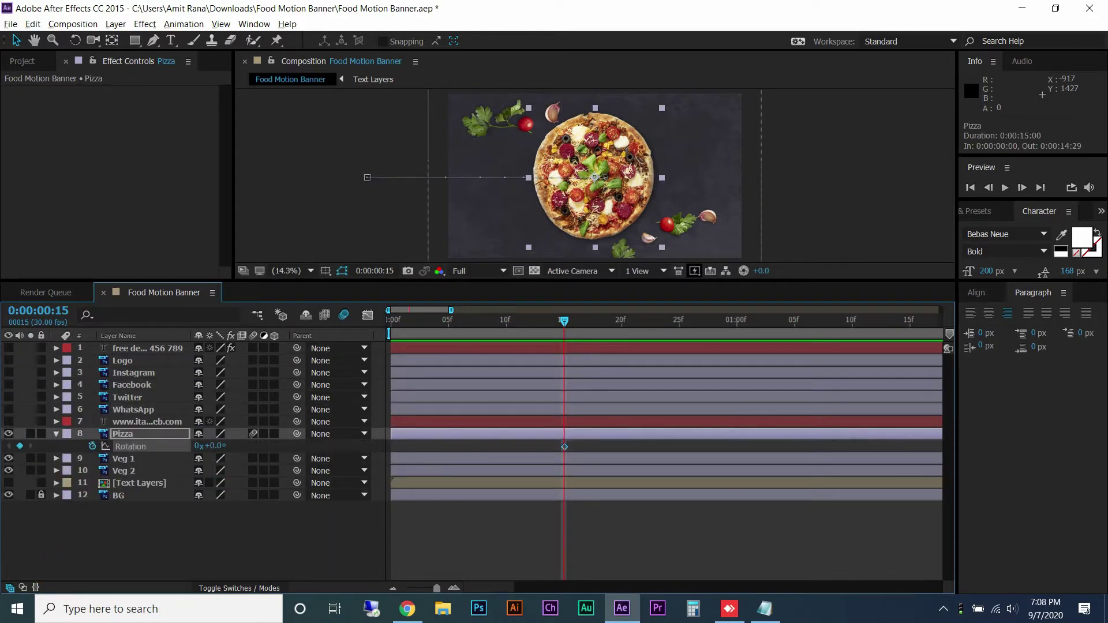
right_click(564, 446)
mouse_move(623, 433)
click(750, 460)
key(Home)
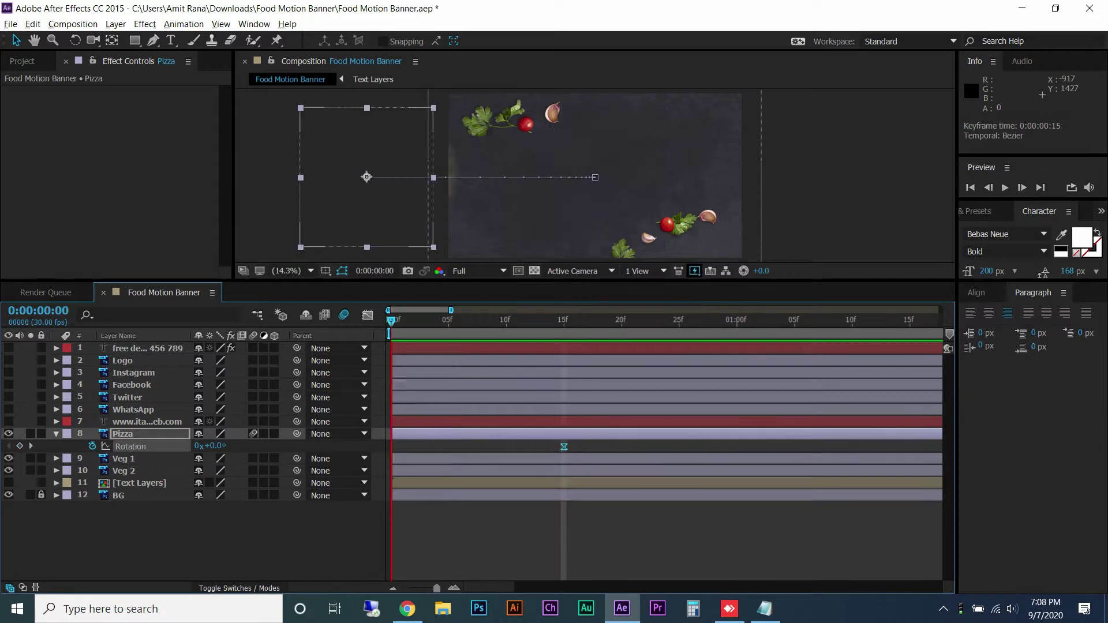
key(alt+shift+r)
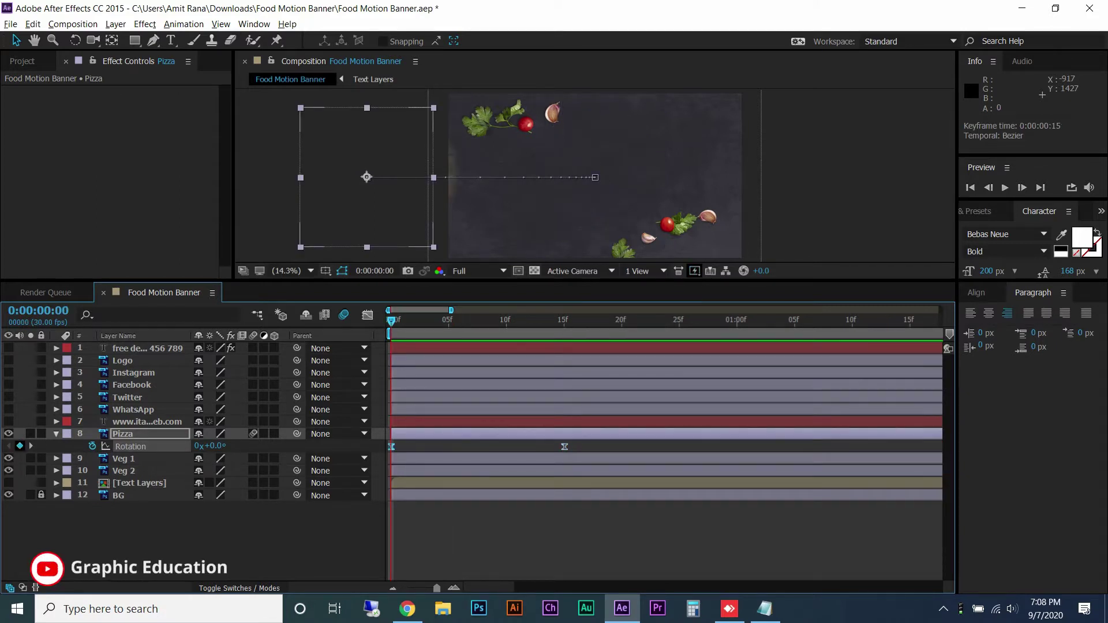
key(k)
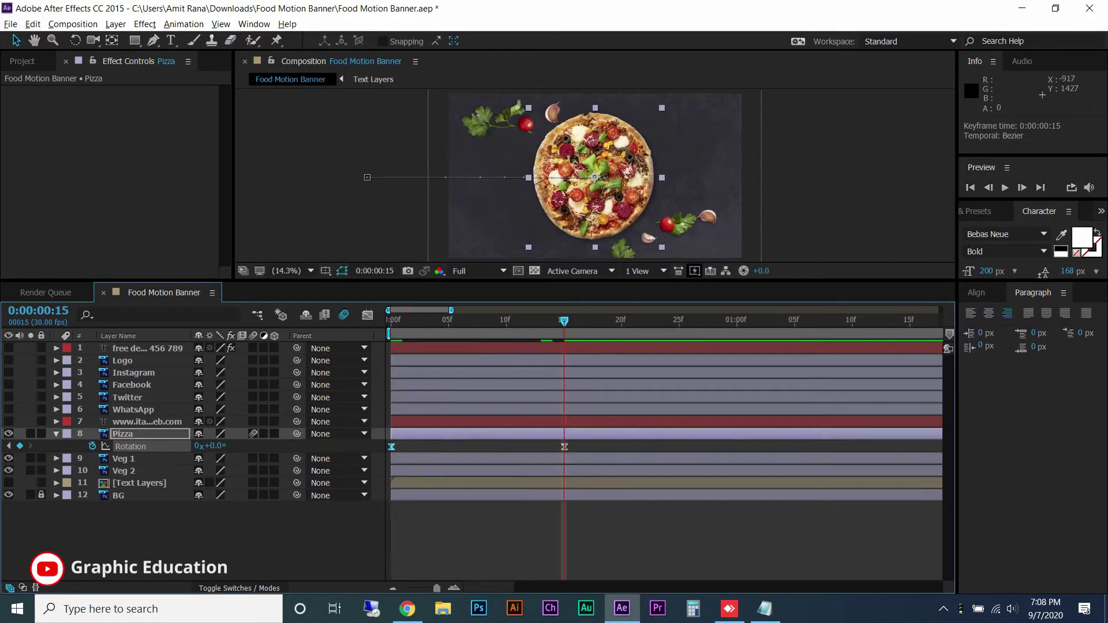
key(shift+KP_Add)
key(shift+KP_Add)
key(shift+KP_Add)
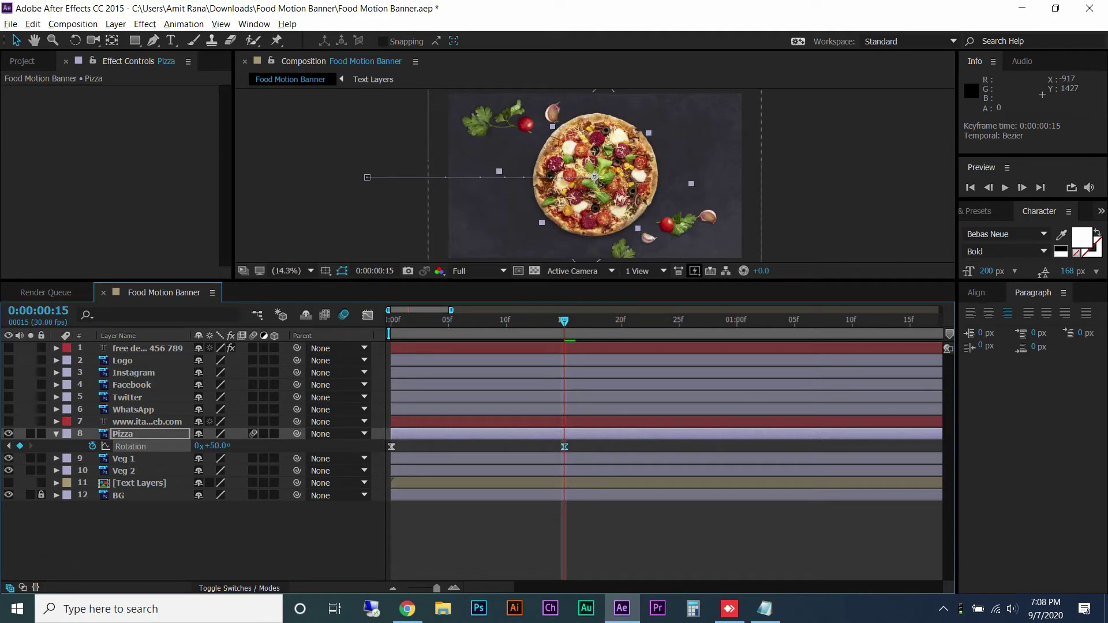
Move the last Rotation keyframe to the comp end at 14:29, set it to 181°, and preview
key(End)
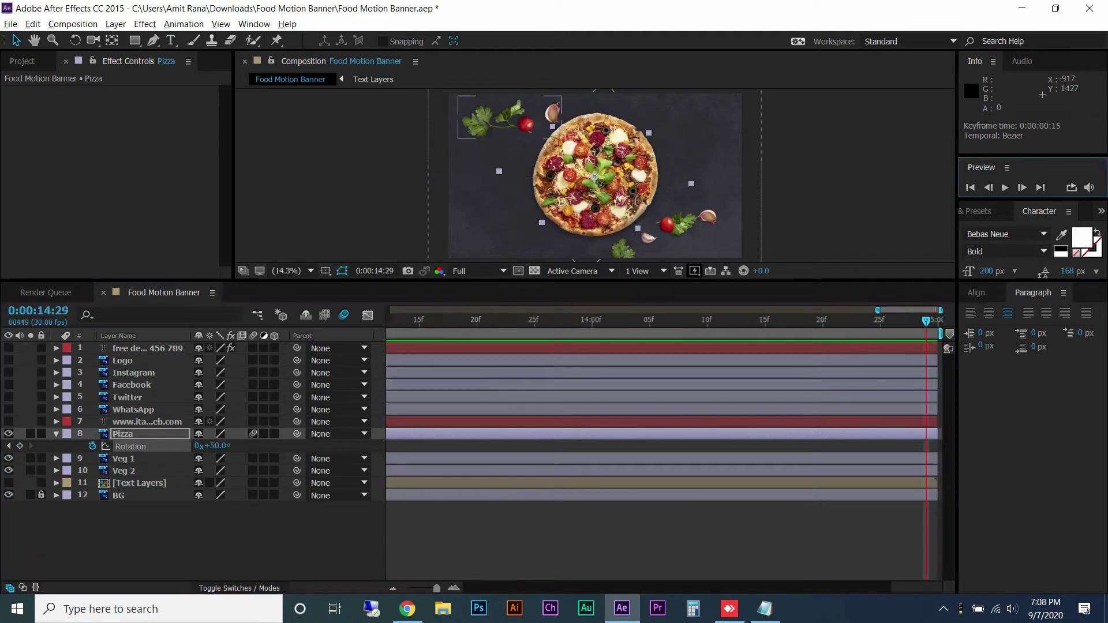
key(minus)
key(minus)
key(minus)
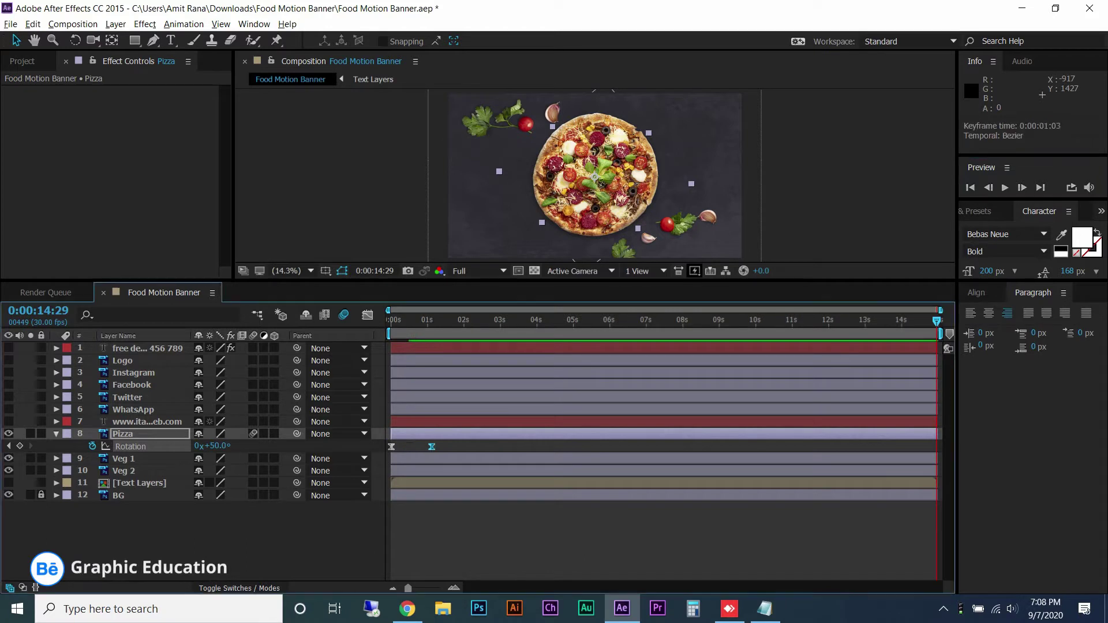
drag(409, 447, 920, 447)
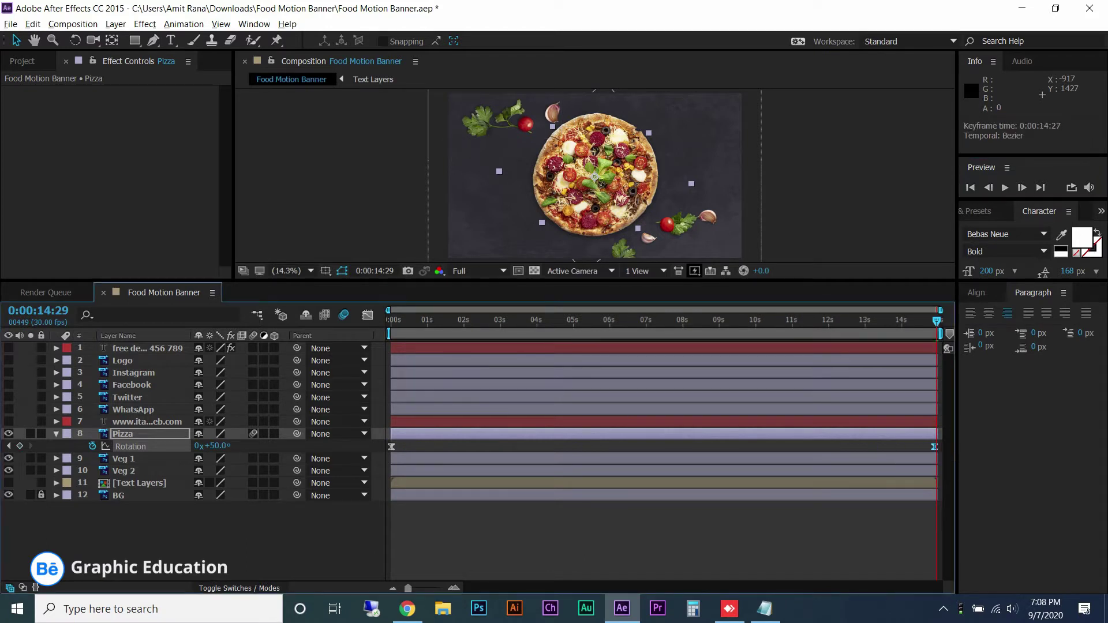
drag(389, 310, 918, 310)
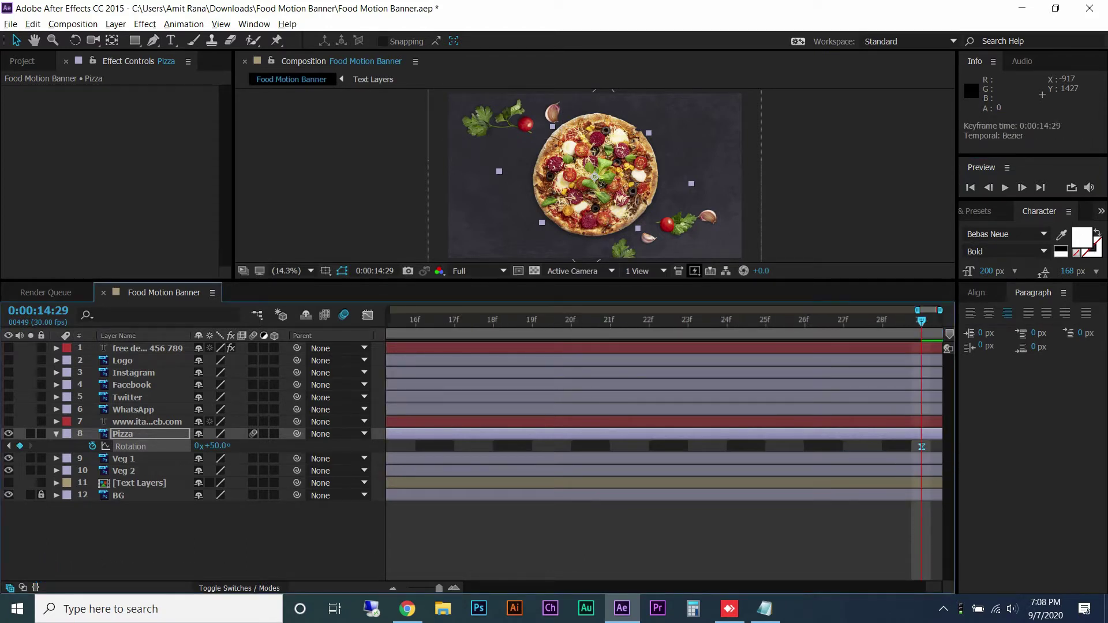
drag(212, 446, 287, 446)
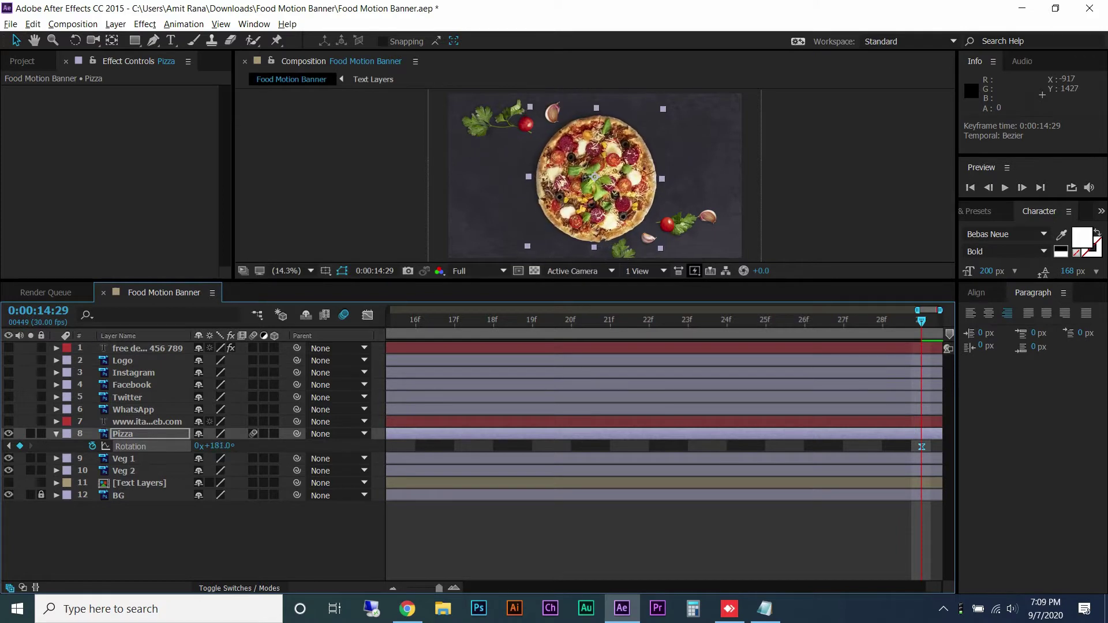
key(space)
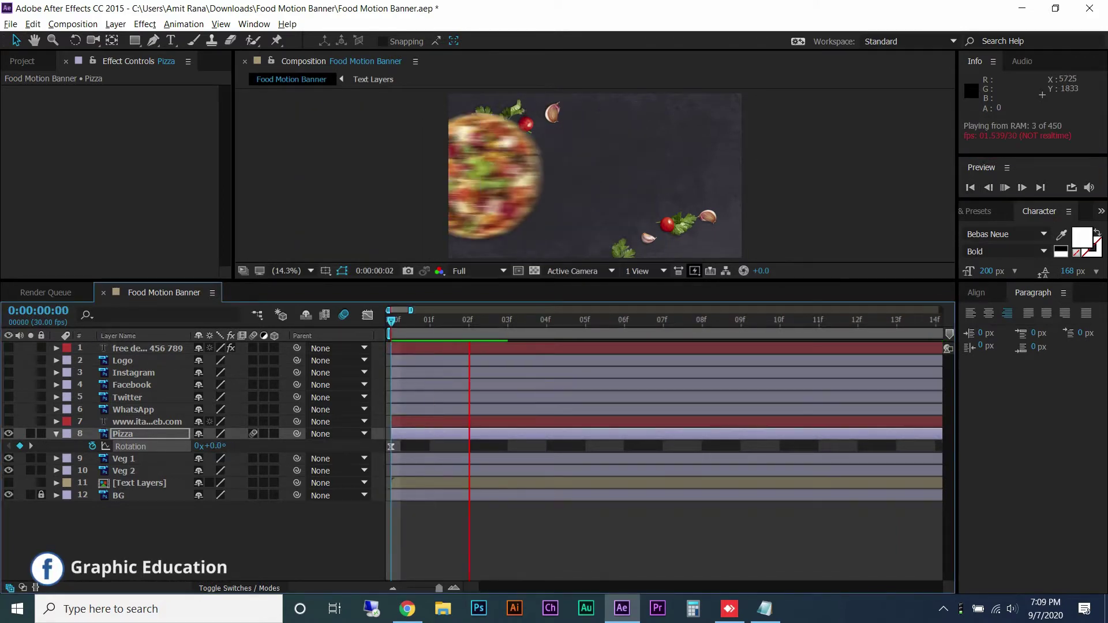
Set preview resolution to Half, replay the banner animation, and save the project
click(485, 271)
click(462, 318)
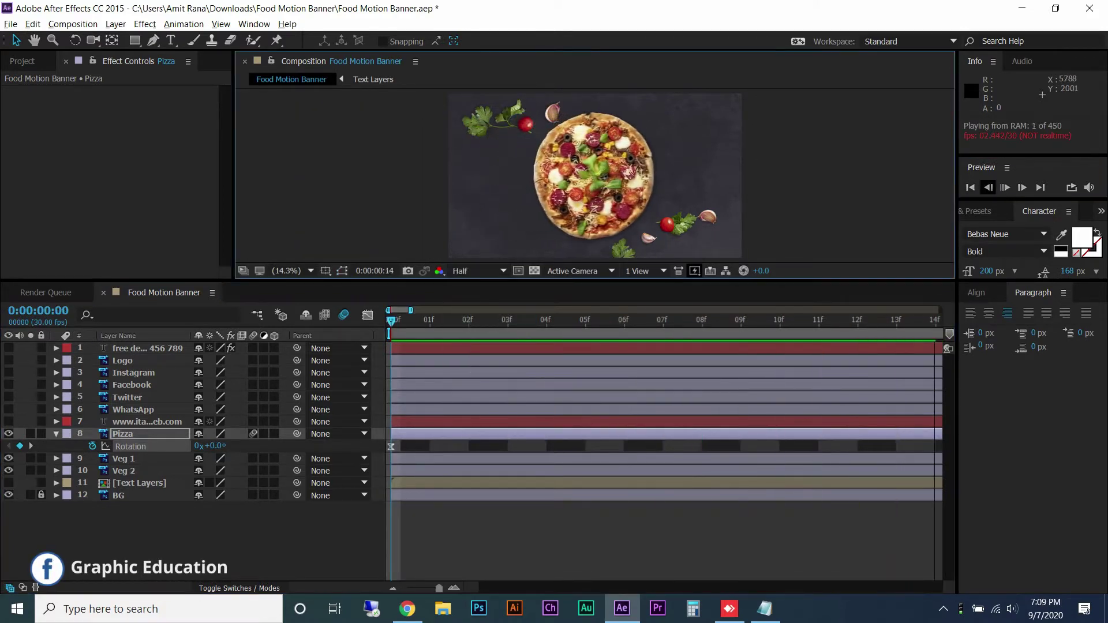
key(space)
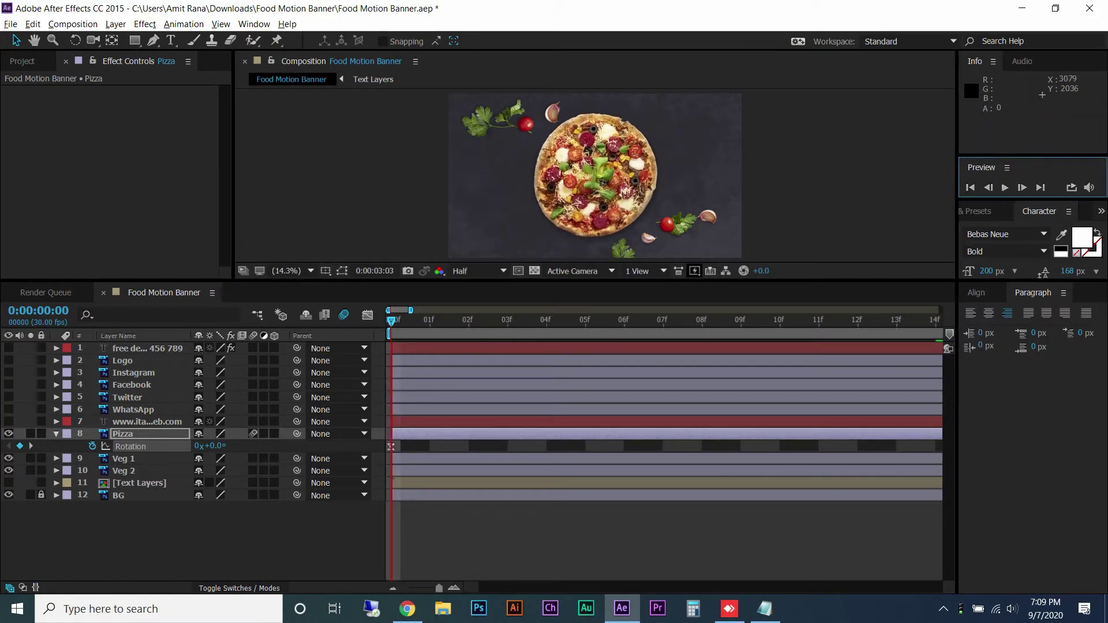
key(space)
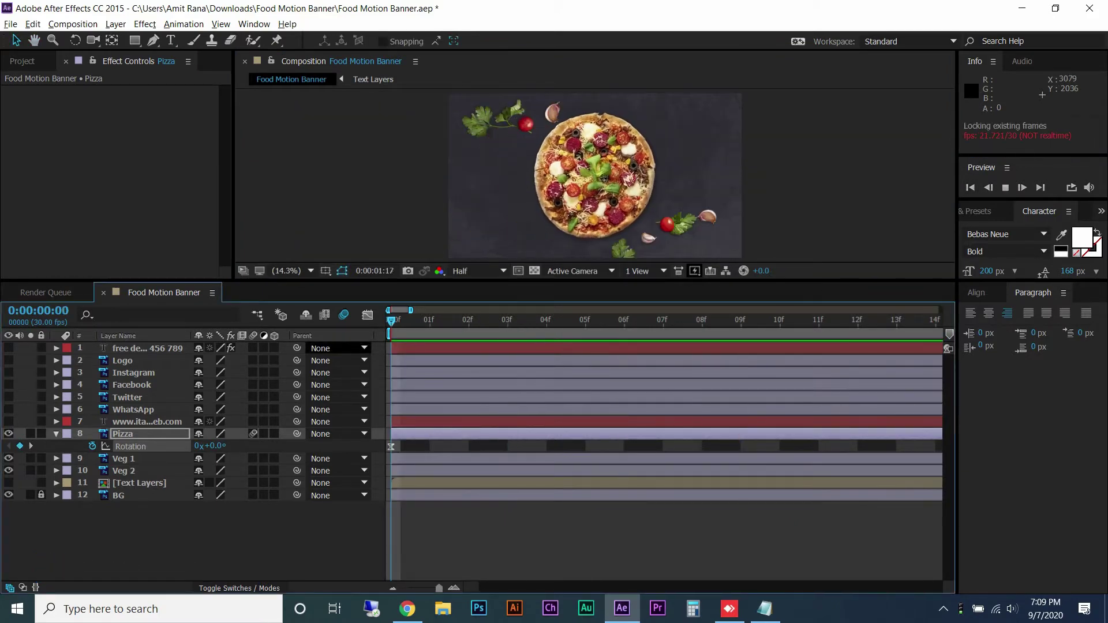
key(ctrl+s)
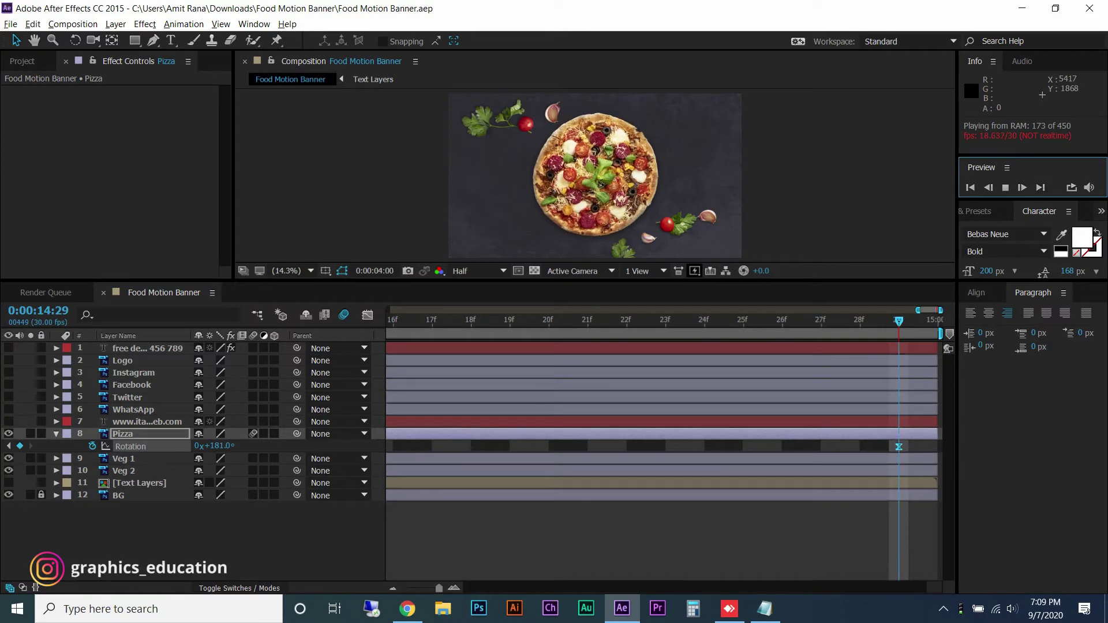
Lower the pizza's final Rotation keyframe from 181° to 80° and preview the gentler spin
click(216, 447)
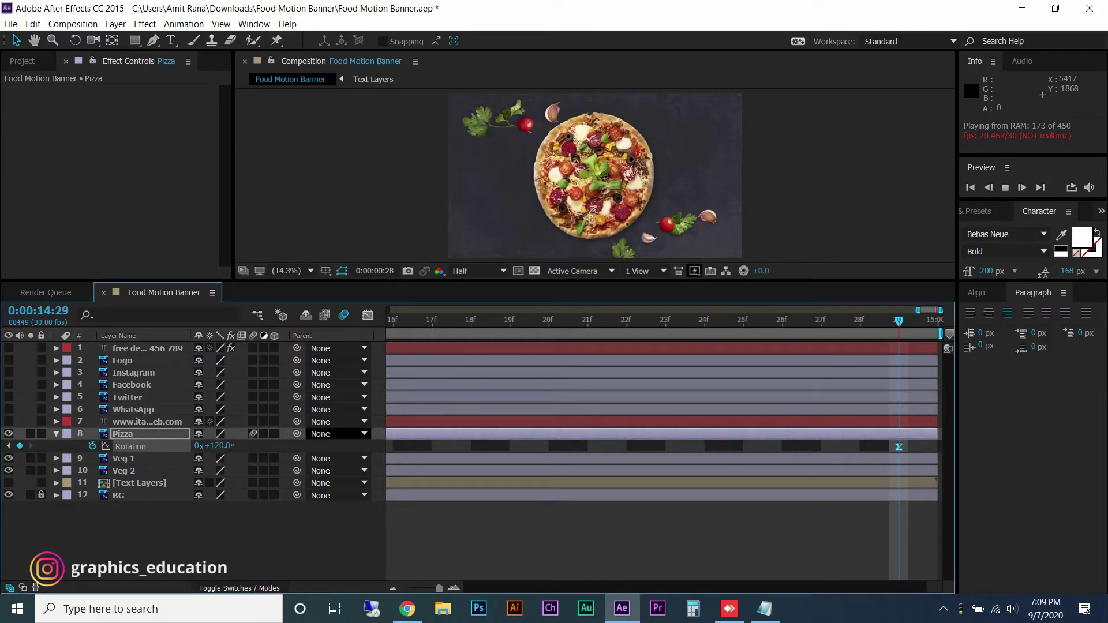
mouse_move(491, 322)
mouse_down()
mouse_move(941, 321)
mouse_move(899, 321)
mouse_up()
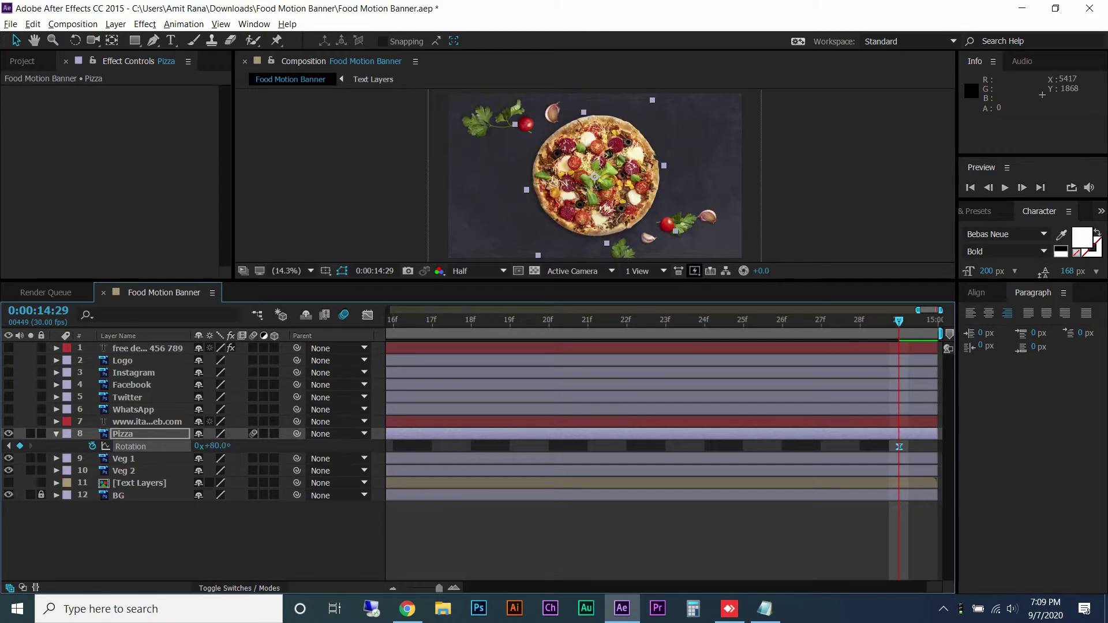
key(space)
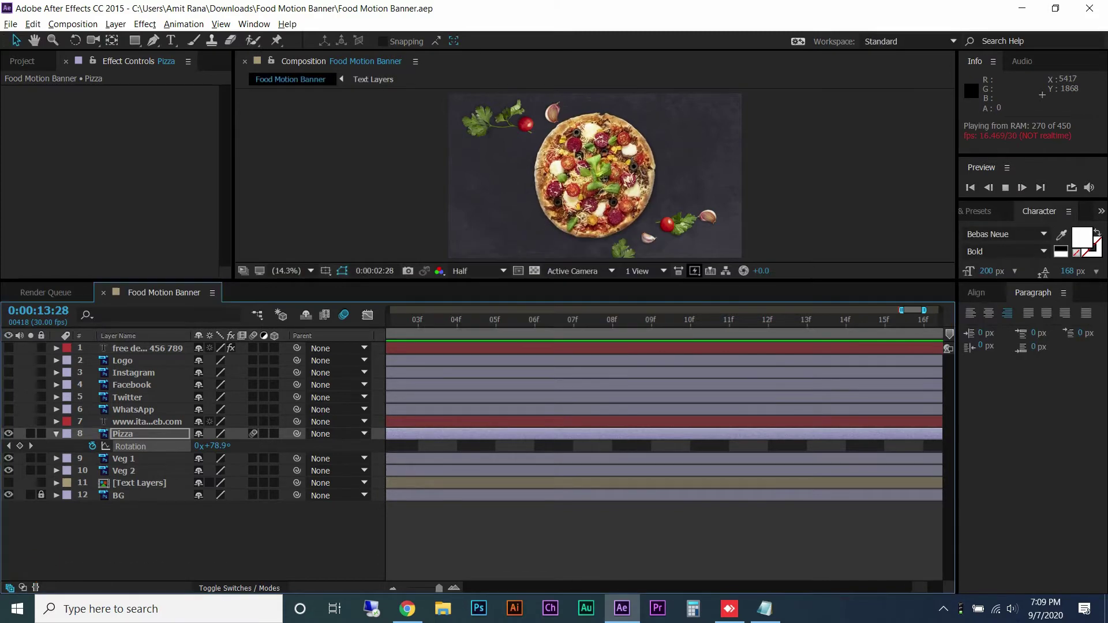
key(space)
key(Home)
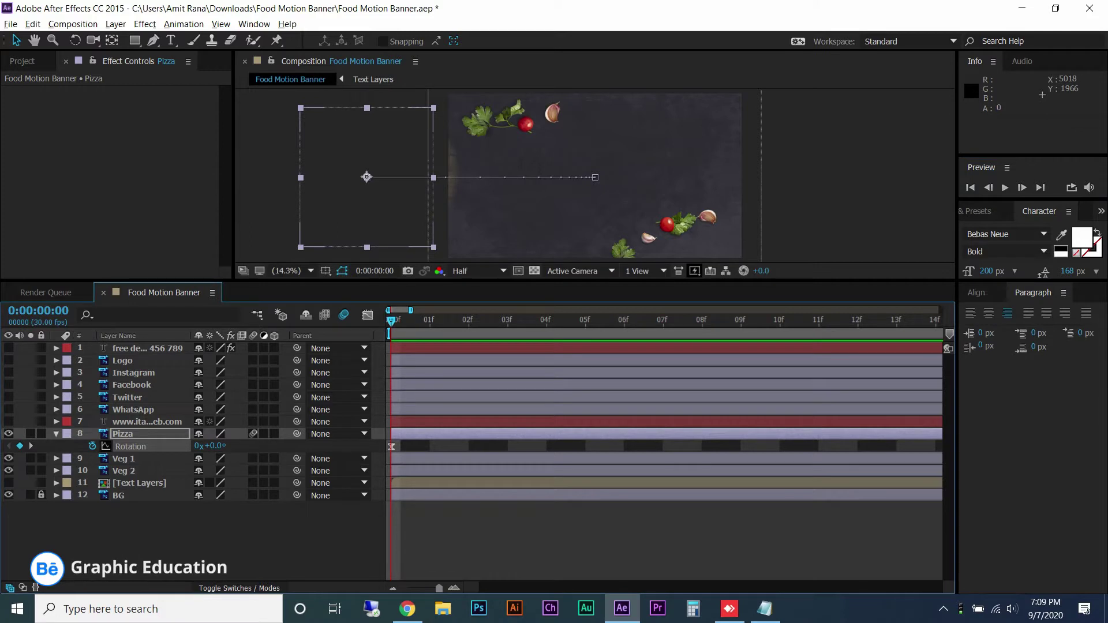
Trim Veg 1 and Veg 2 to start at frame 15 when the pizza lands
key(p)
drag(411, 311, 584, 321)
drag(366, 177, 595, 177)
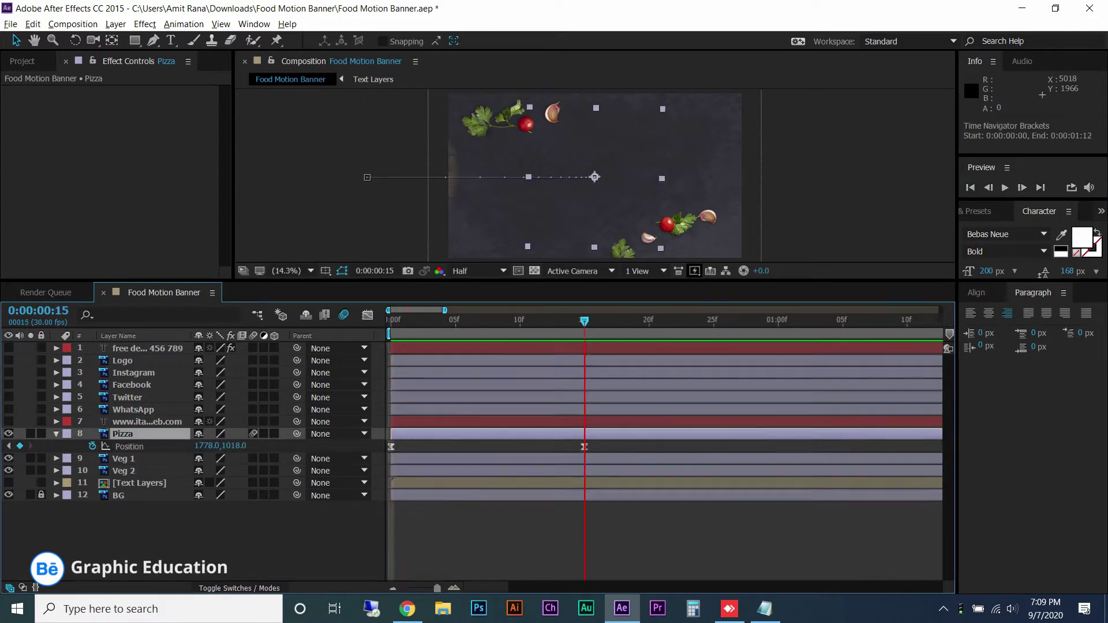
click(122, 459)
shift+click(123, 470)
key(alt+bracketleft)
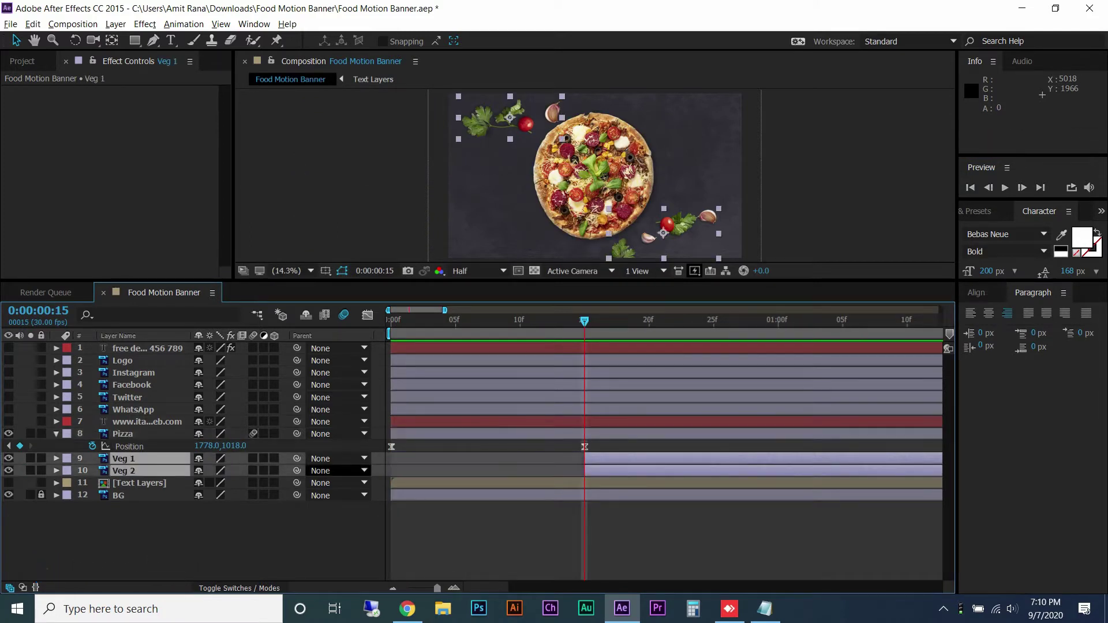
Move the Veg 1 and Veg 2 anchor points toward the pizza centre with Pan Behind, then preview
click(123, 459)
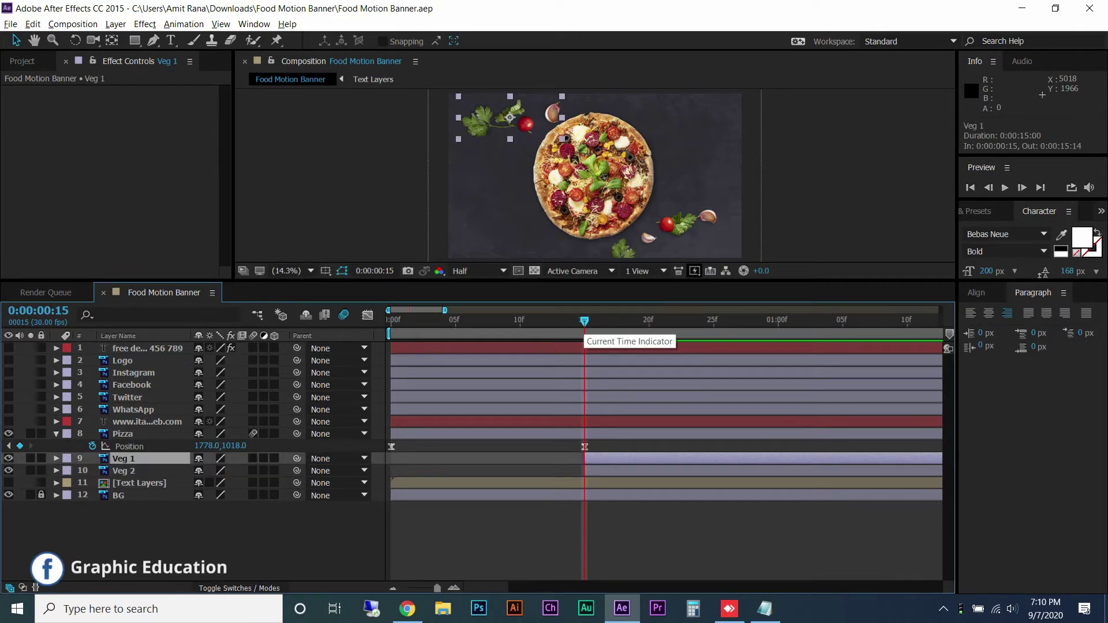
key(y)
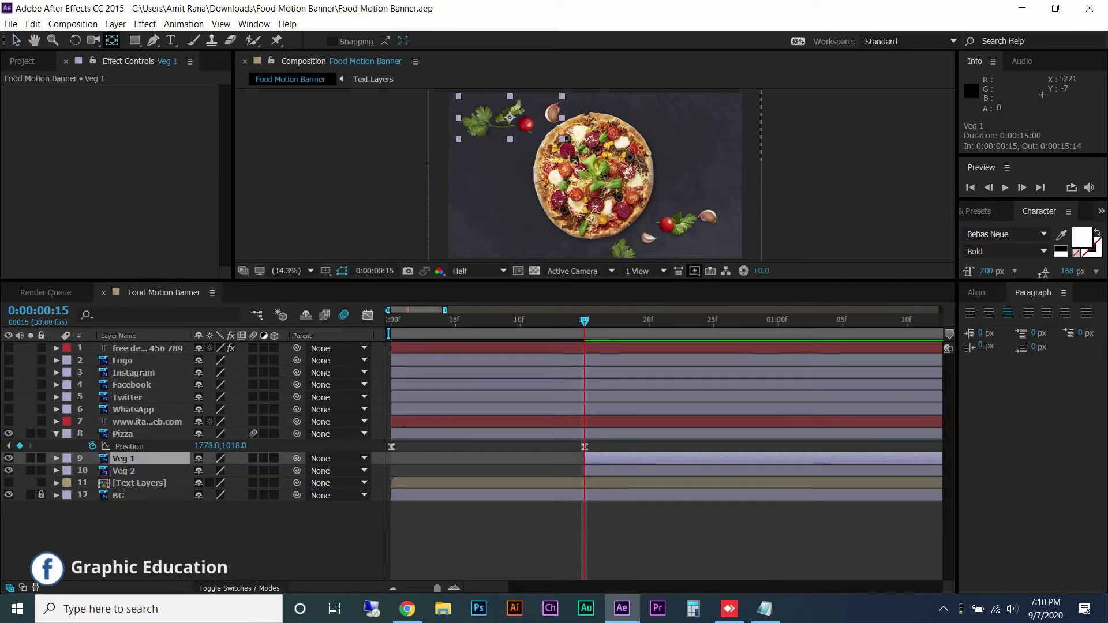
drag(510, 117, 590, 174)
click(675, 224)
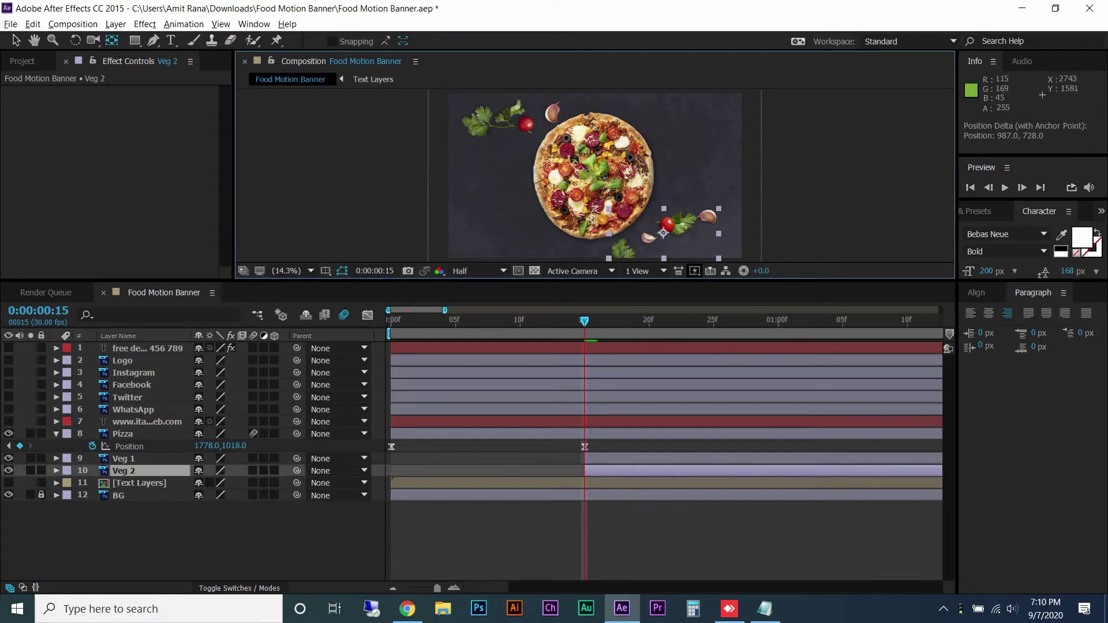
drag(663, 233, 591, 181)
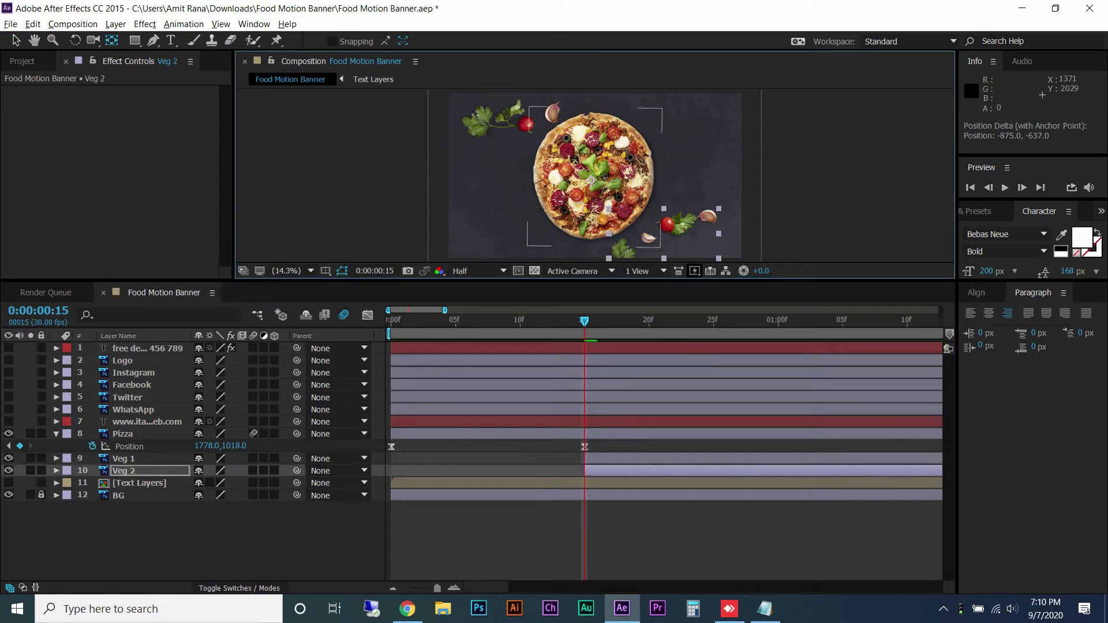
key(v)
key(space)
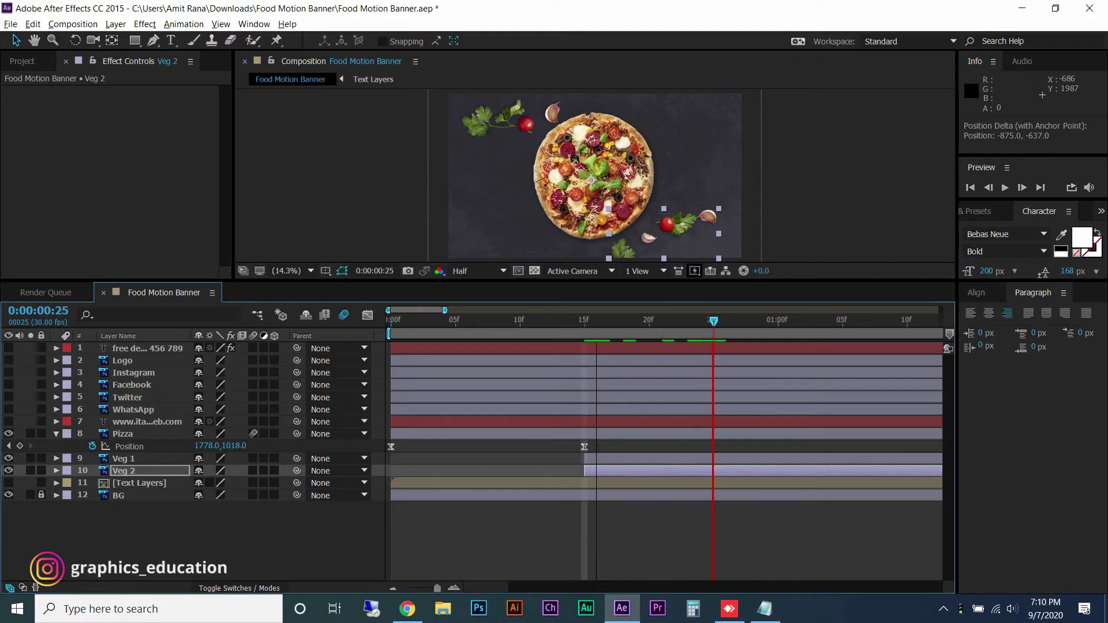
Key Veg 1 and Veg 2 Scale from 0% at 0:15 to 100% at 1:00 with Easy Ease
ctrl+click(122, 458)
key(s)
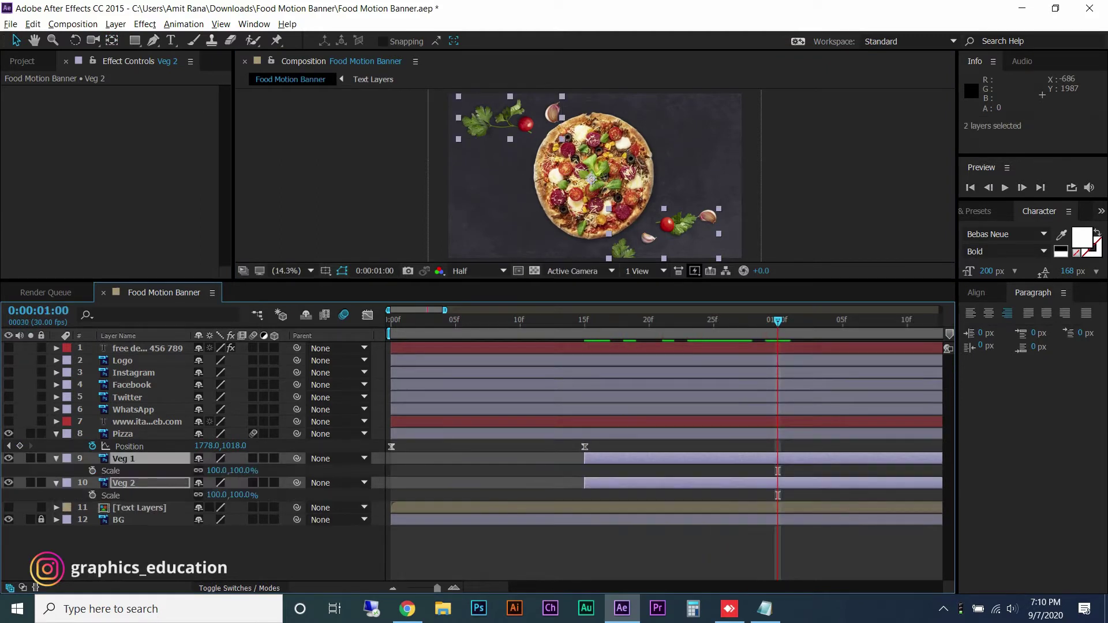
key(alt+shift+s)
right_click(778, 471)
mouse_move(866, 463)
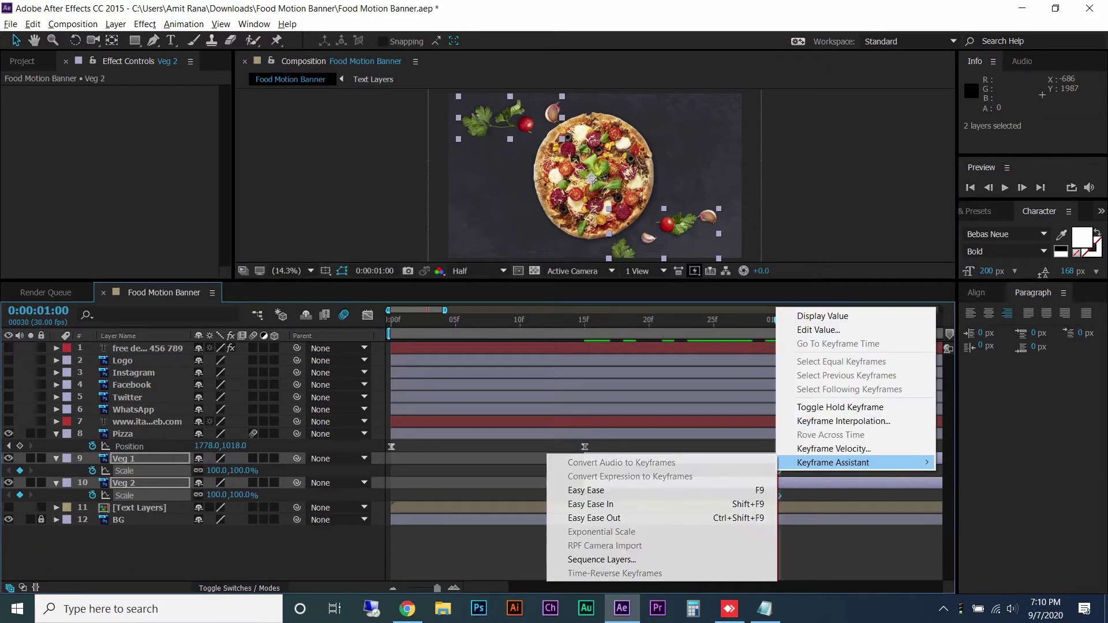
click(508, 490)
key(j)
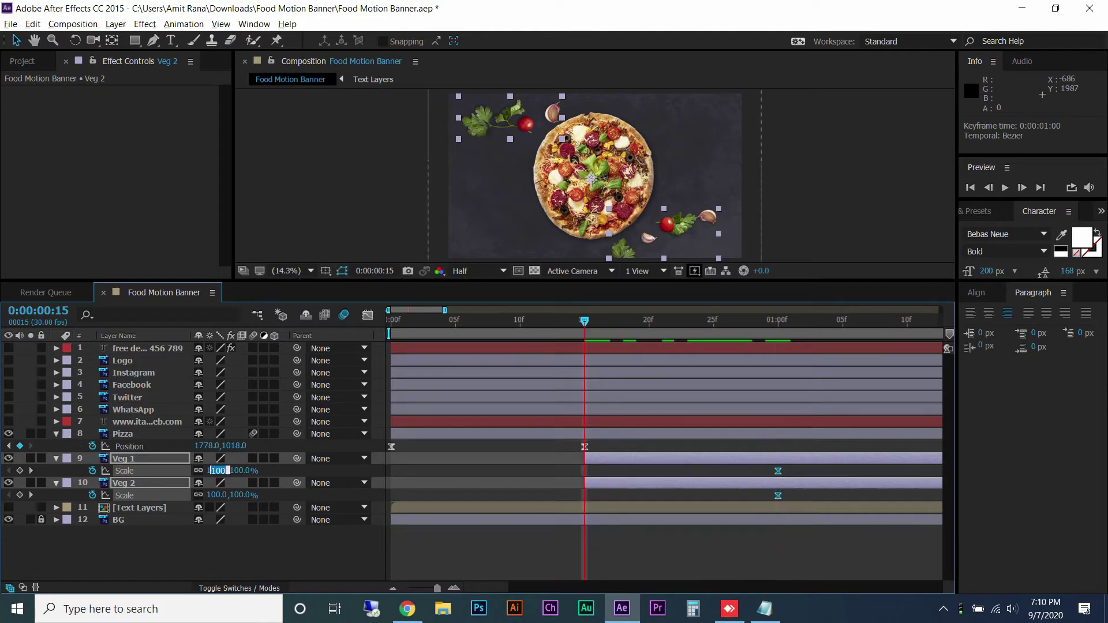
click(221, 470)
text(0)
key(Return)
key(space)
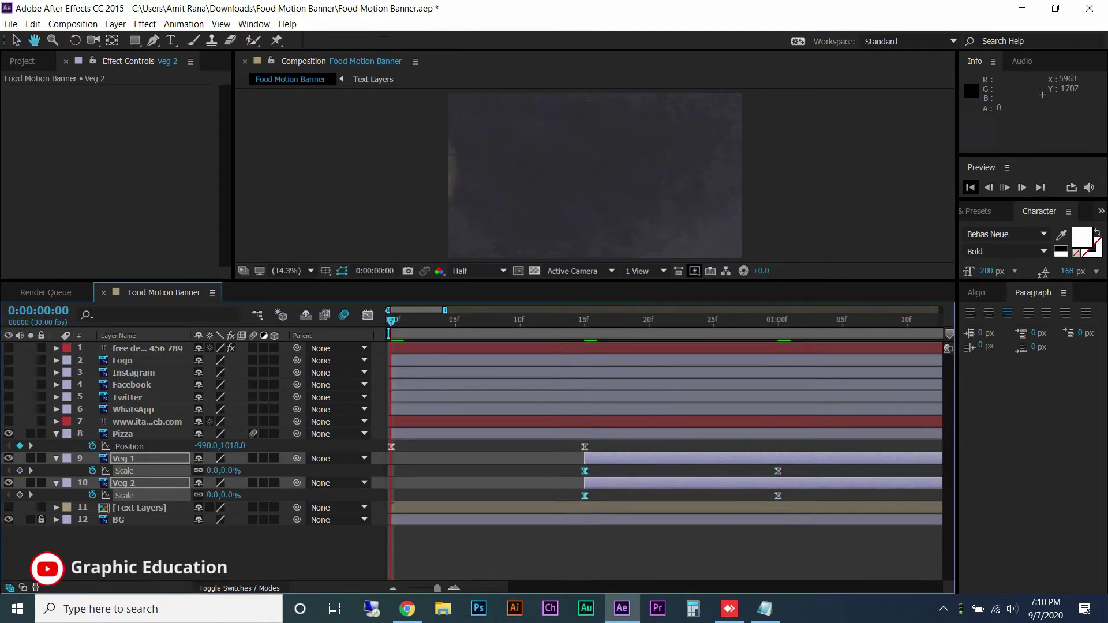
Save the project after checking the vegetable layers' transform properties
key(ctrl+s)
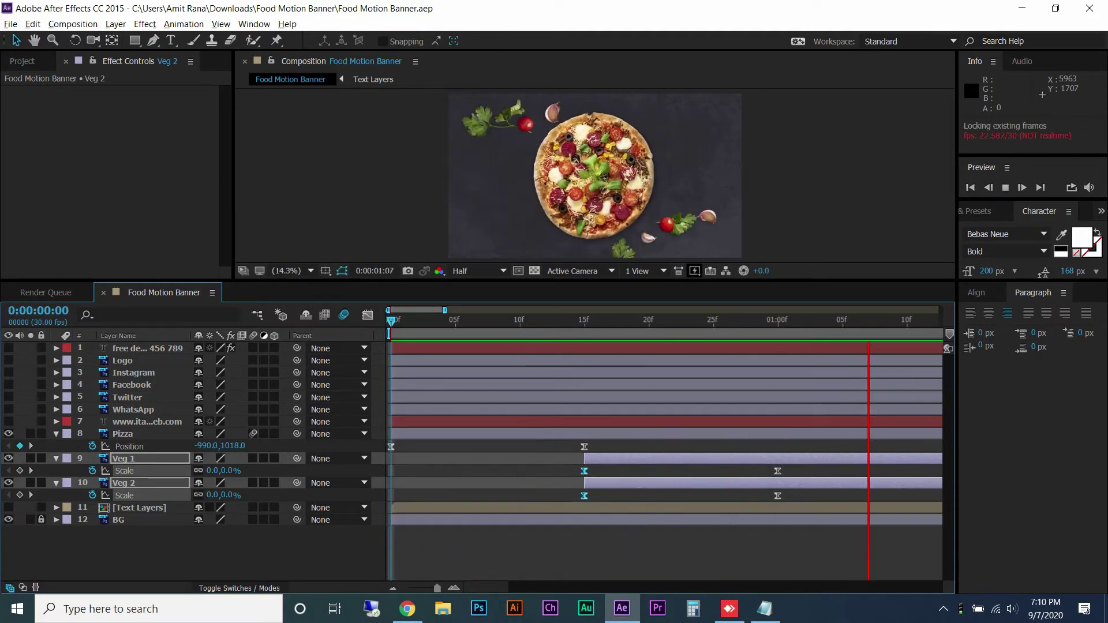
key(space)
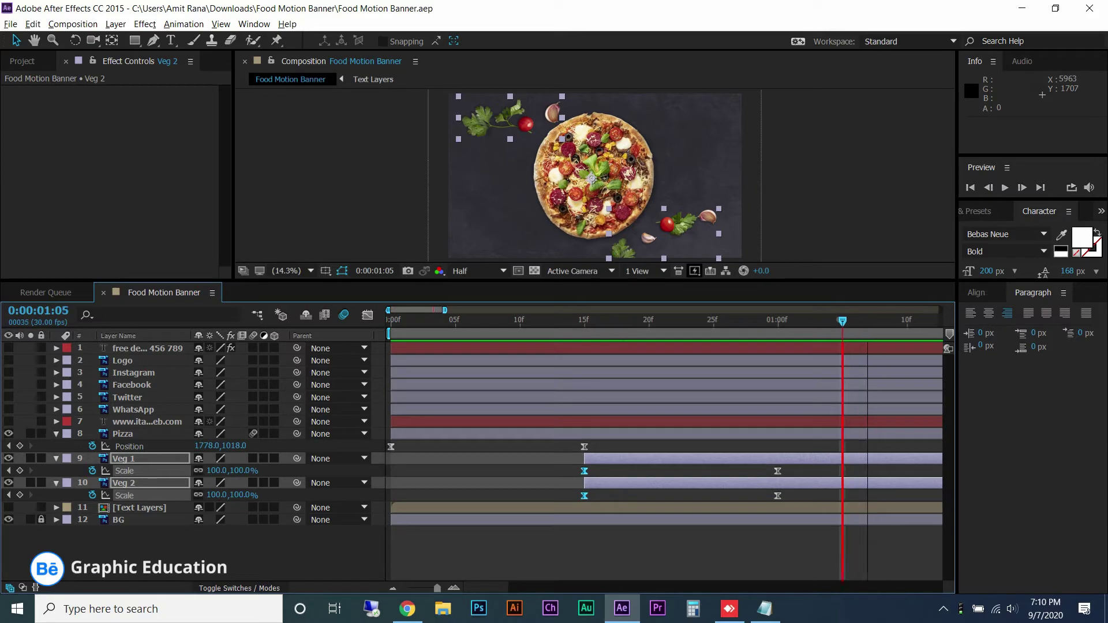
key(ctrl+grave)
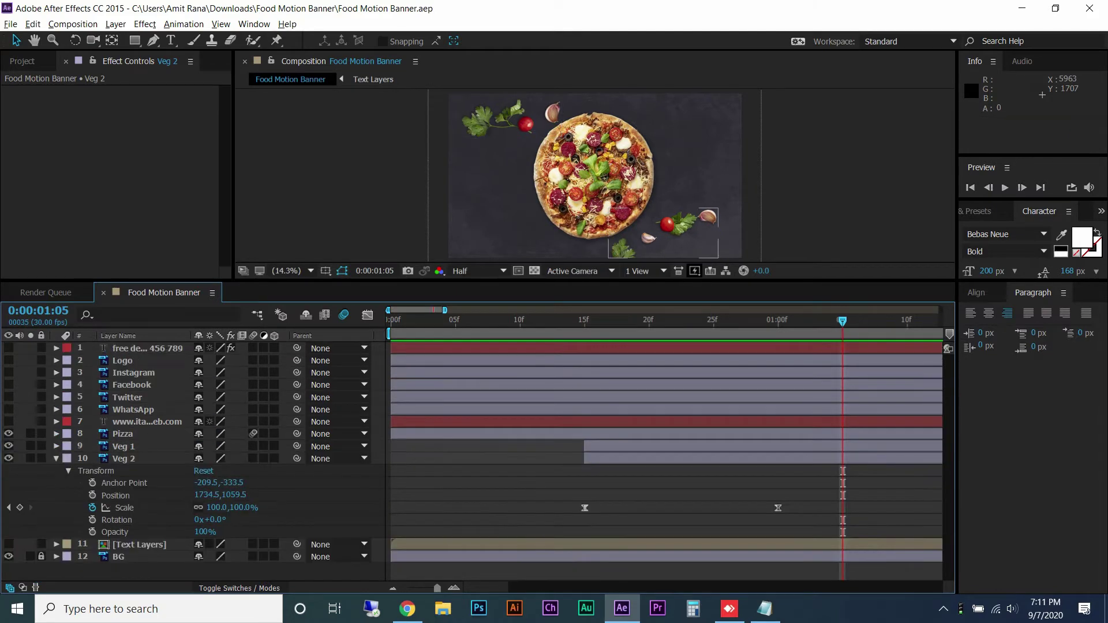
key(ctrl+grave)
key(ctrl+s)
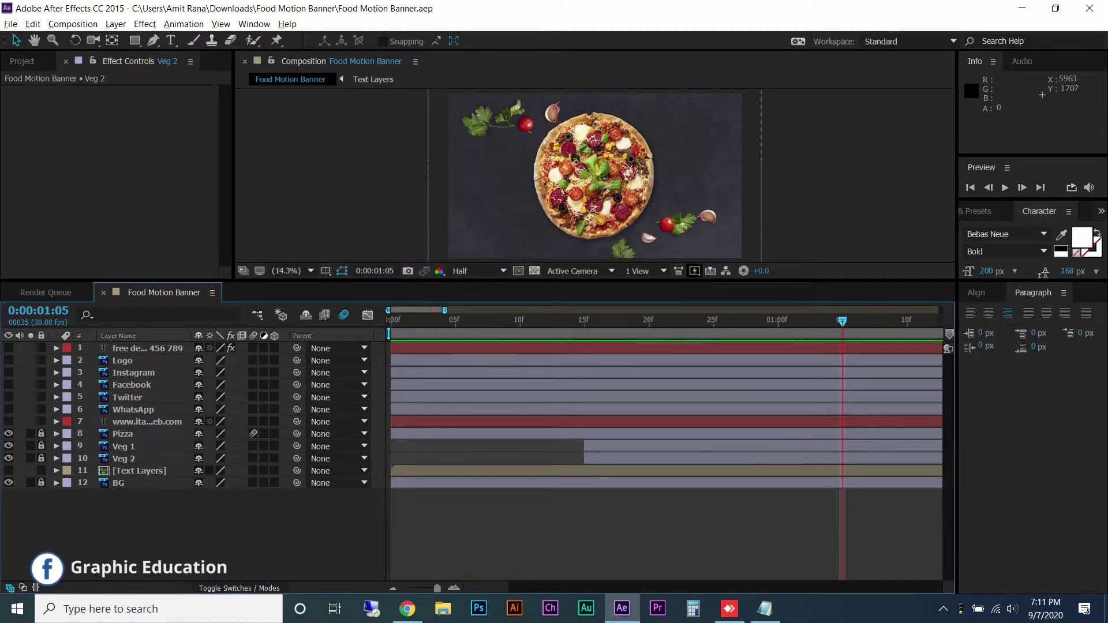
Open the Text Layers precomp and move all its layers to start at 1:05
click(147, 348)
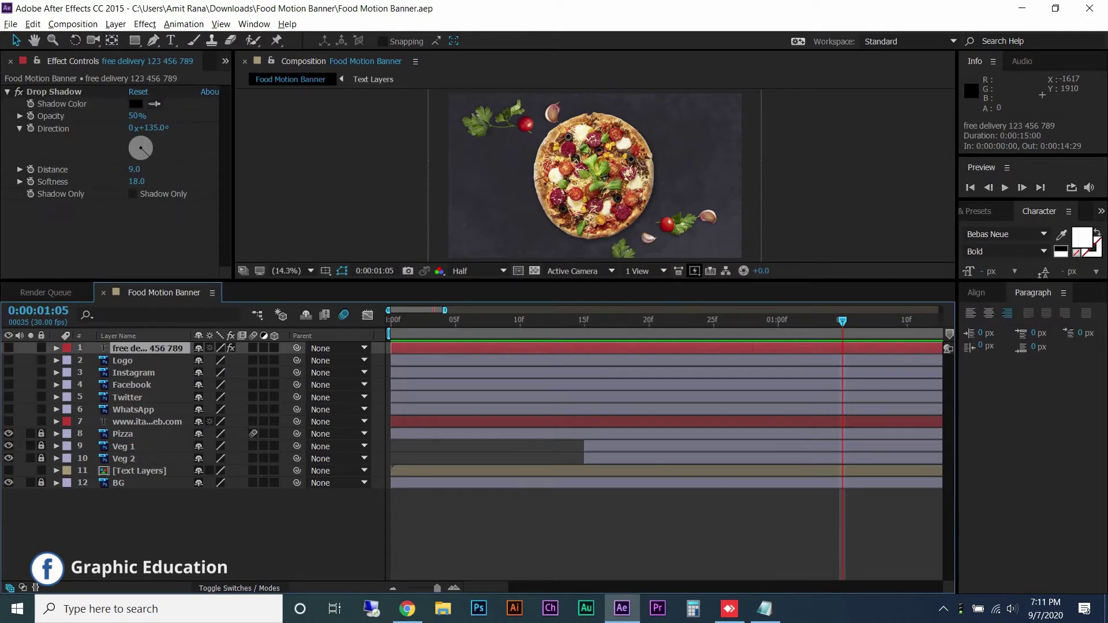
click(139, 471)
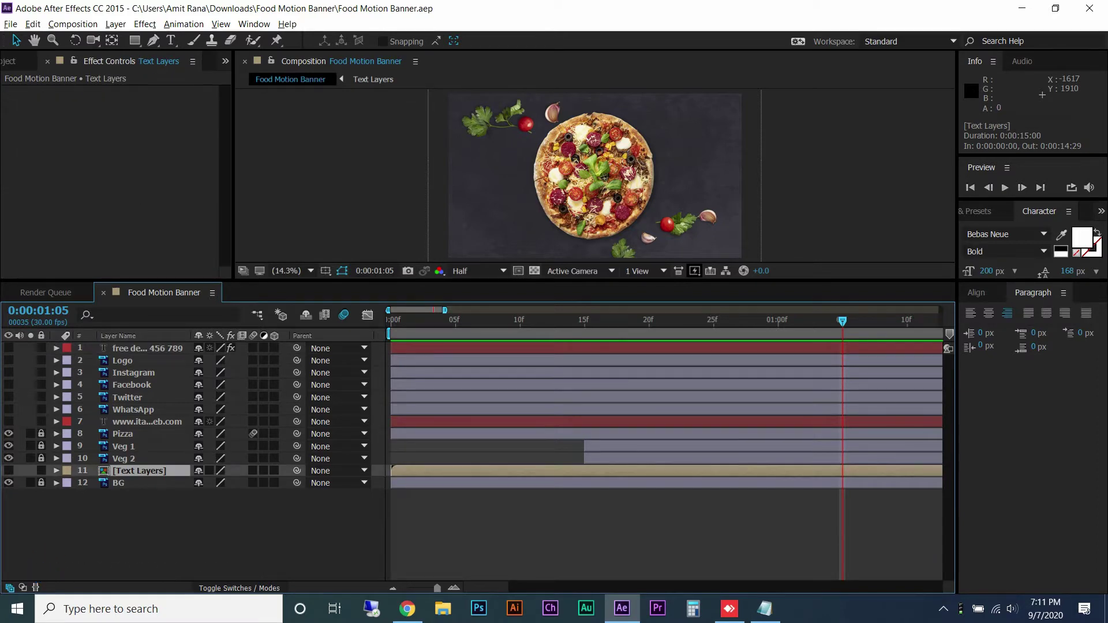
double_click(140, 470)
key(ctrl+a)
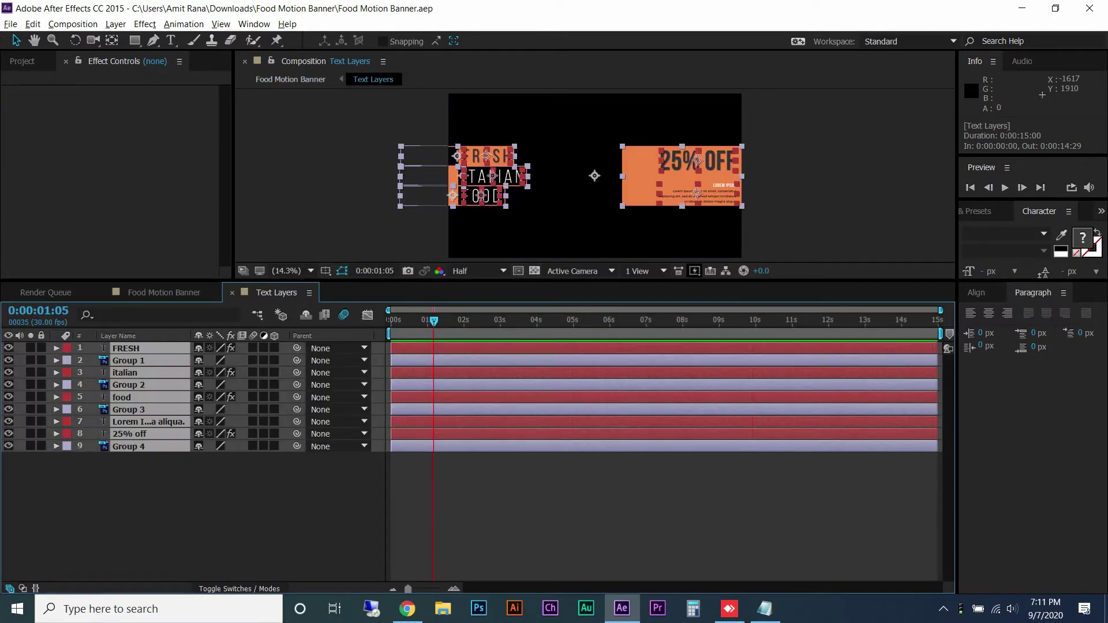
key(bracketleft)
Deselect everything, zoom the timeline around 1:05, and select the Group 1 layer
key(ctrl+shift+a)
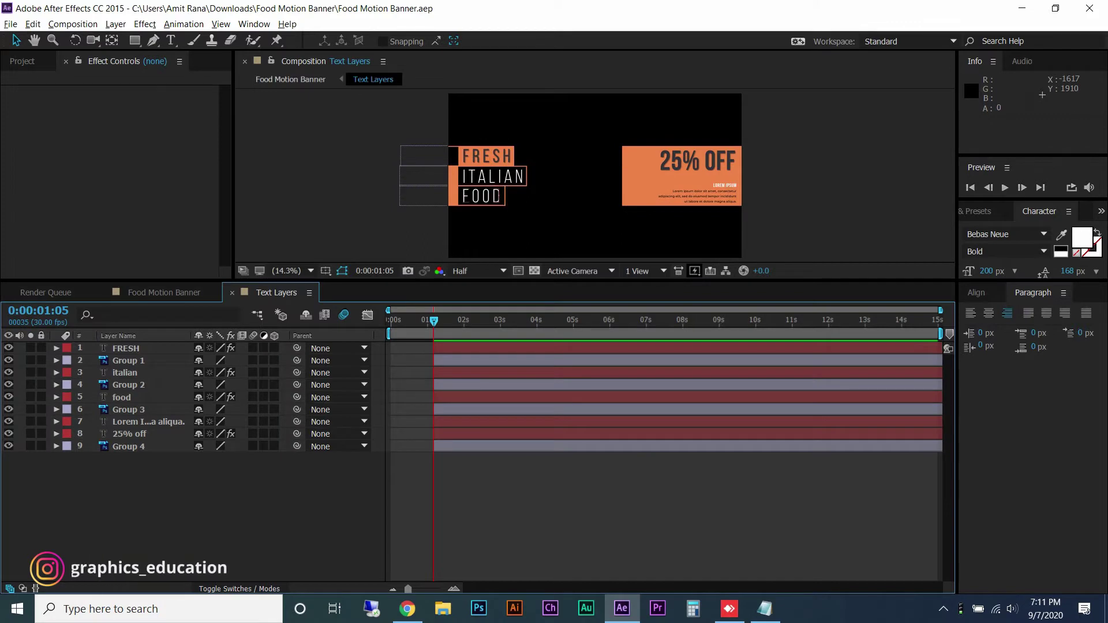
key(equal)
key(equal)
key(equal)
click(126, 348)
ctrl+click(128, 361)
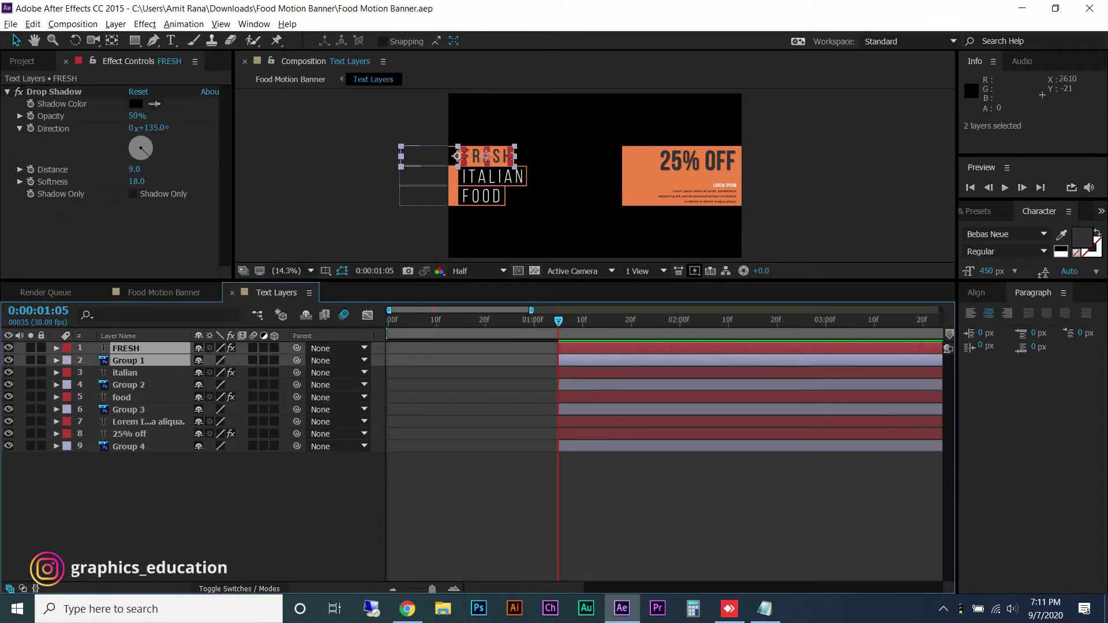
key(equal)
key(equal)
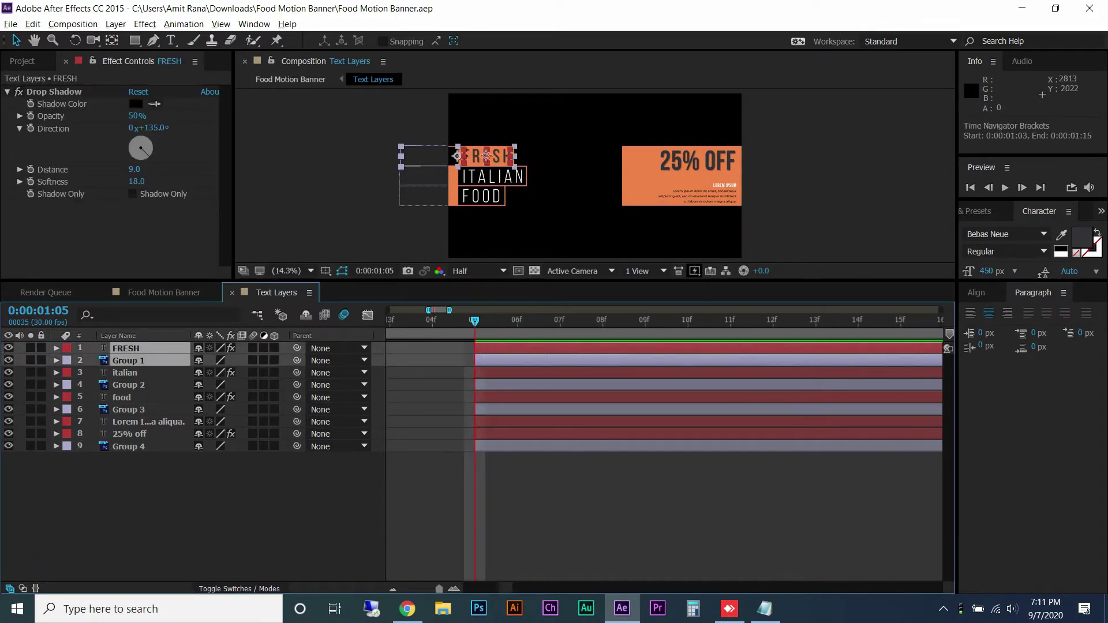
click(128, 360)
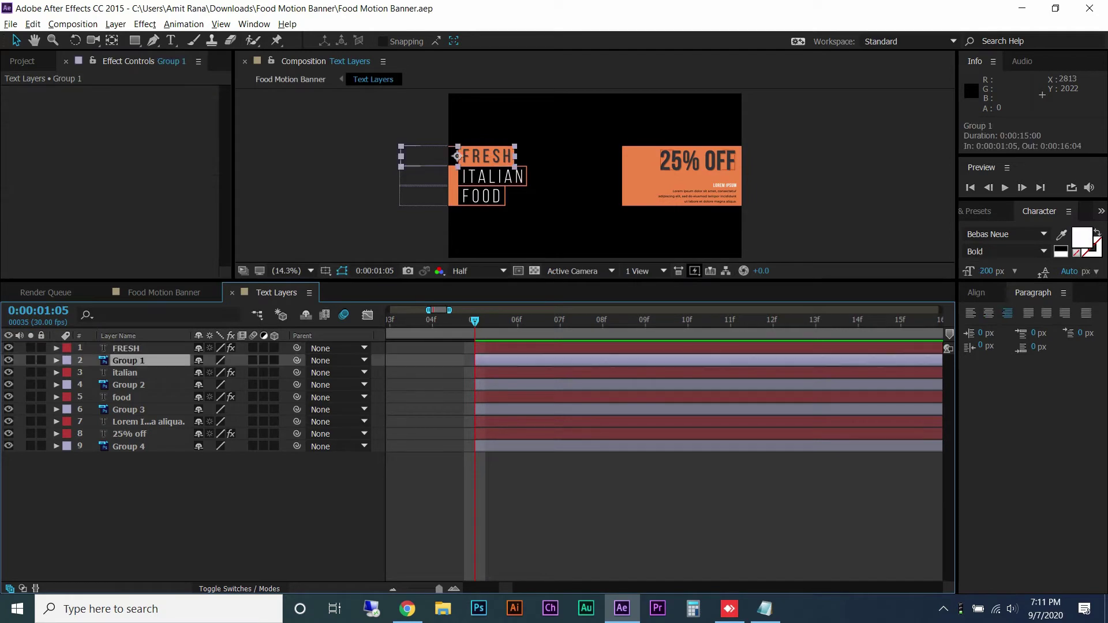
Give Group 1 eased Position keys sliding from -694,761 at 1:05 to 111,761 at 1:10
key(p)
key(alt+shift+p)
right_click(475, 373)
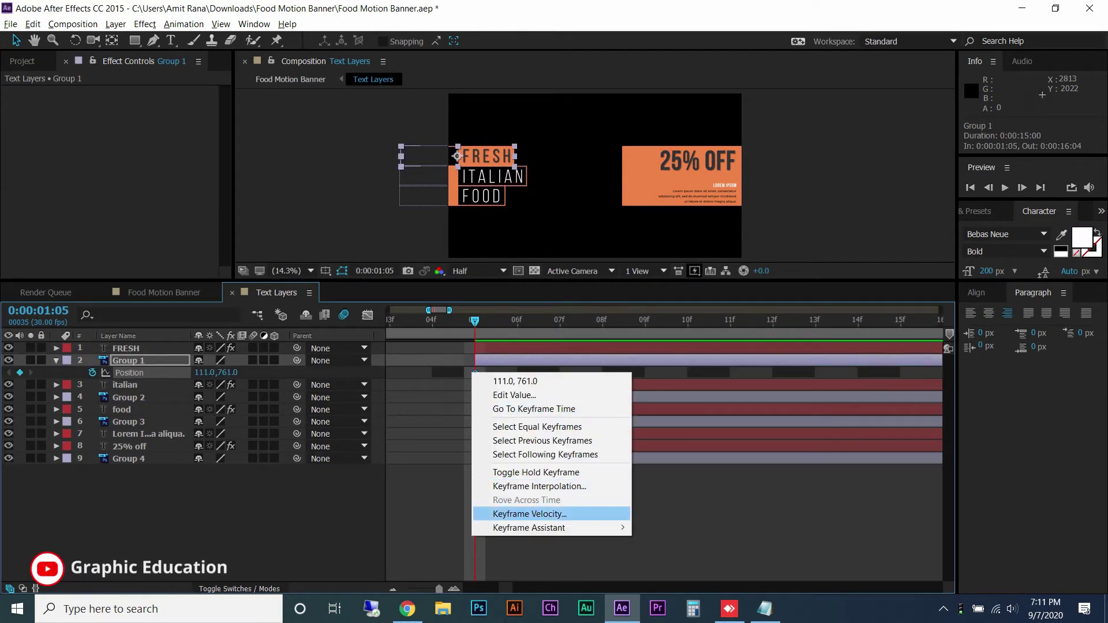
mouse_move(508, 524)
click(658, 444)
key(Page_Down)
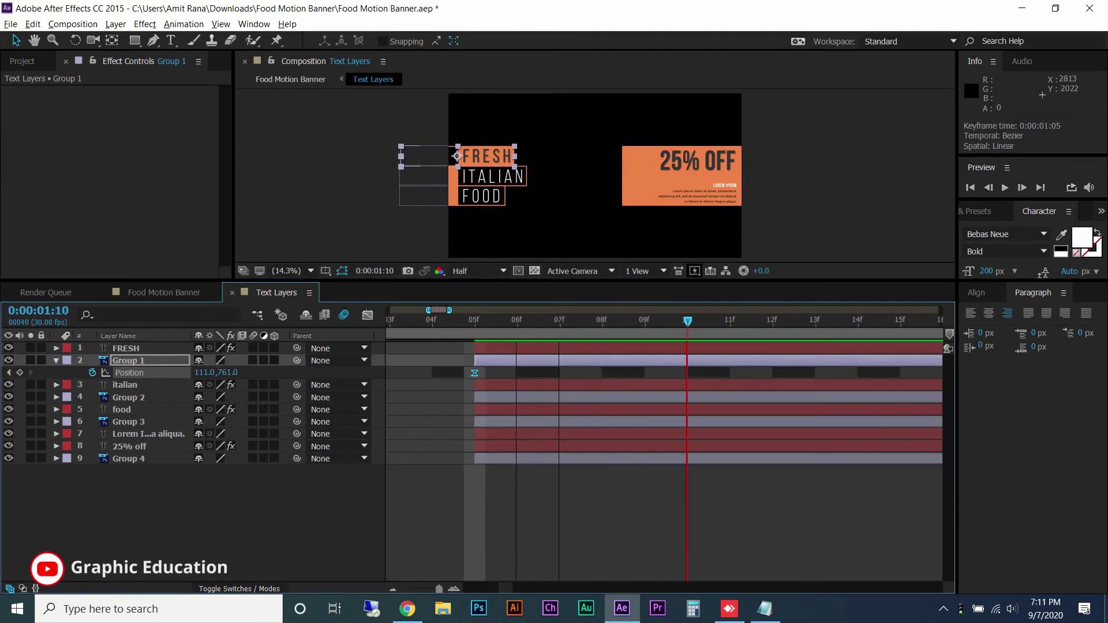
key(j)
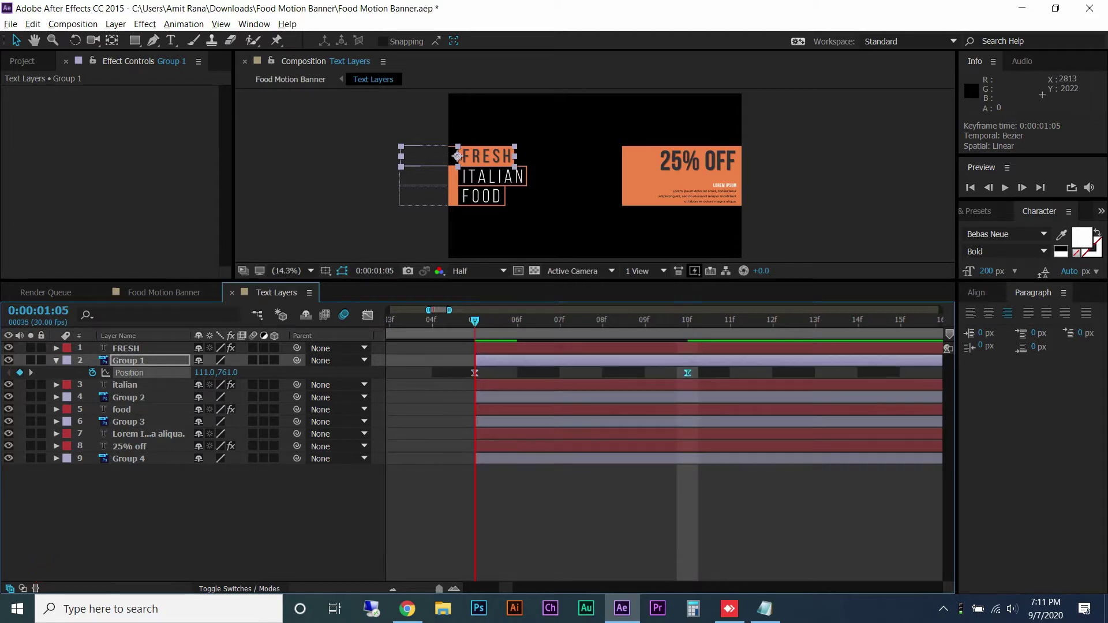
key(F2)
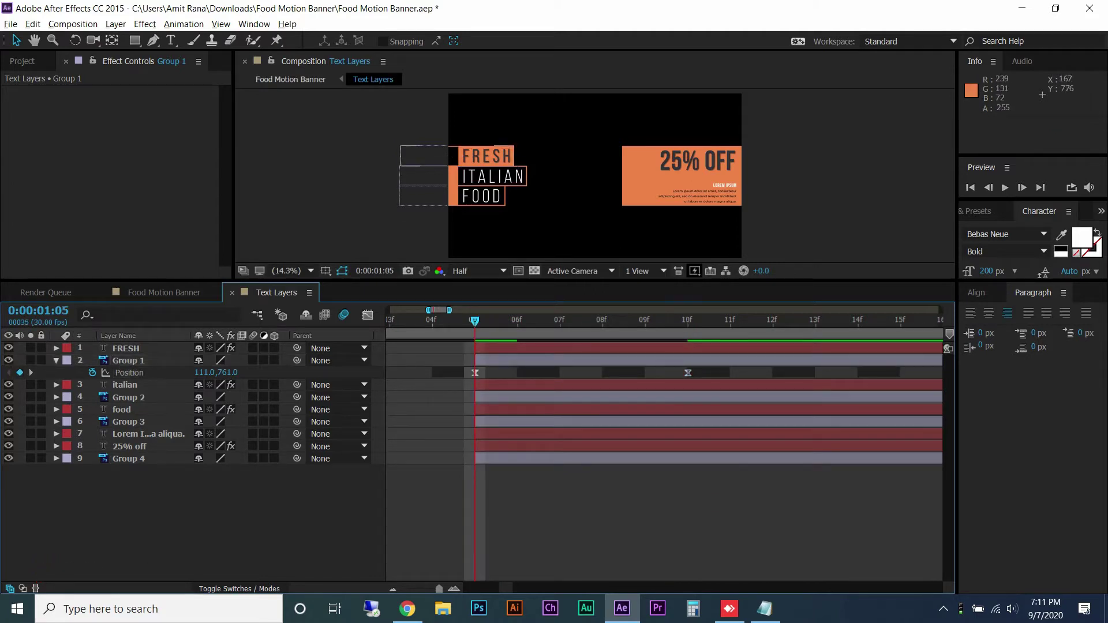
key(ctrl+z)
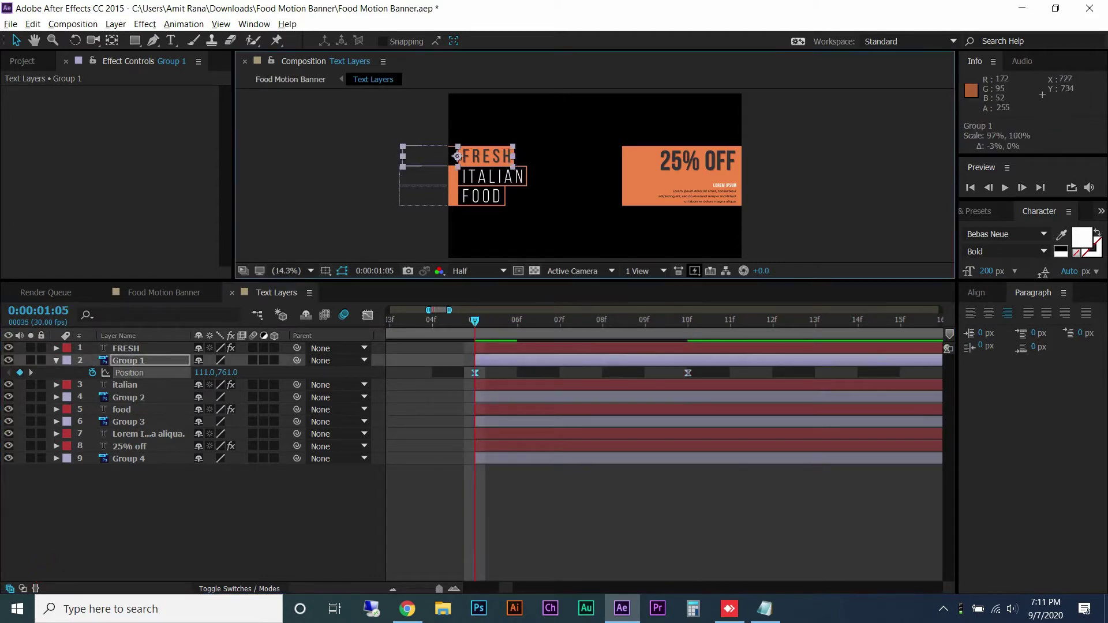
drag(457, 156, 391, 156)
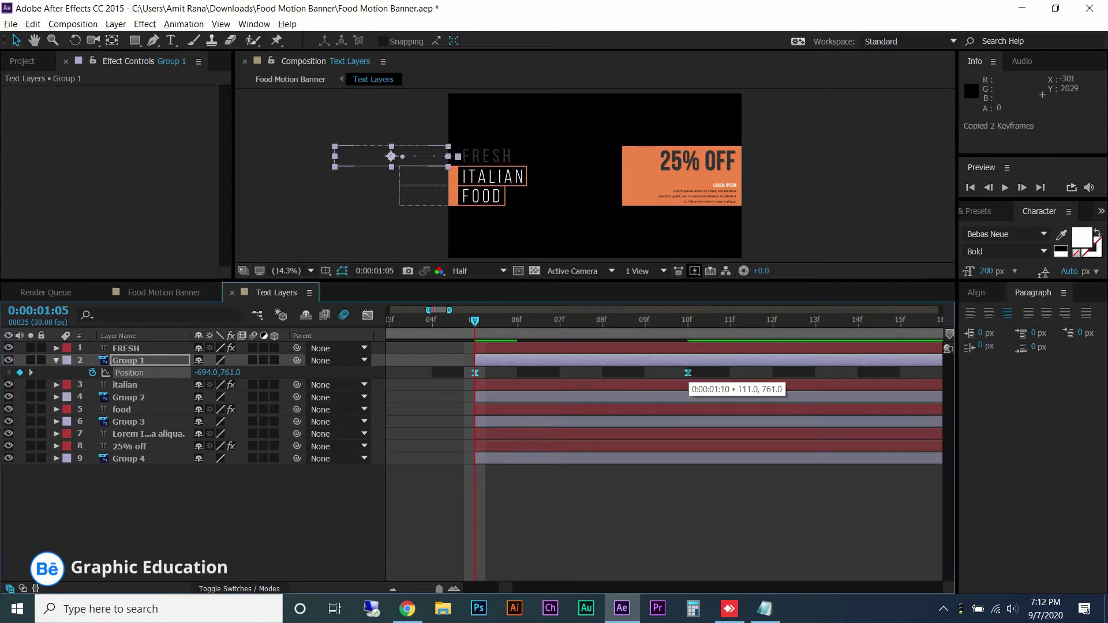
Test-paste the slide-in keyframes onto FRESH, preview, then undo the paste
click(518, 348)
key(Page_Down)
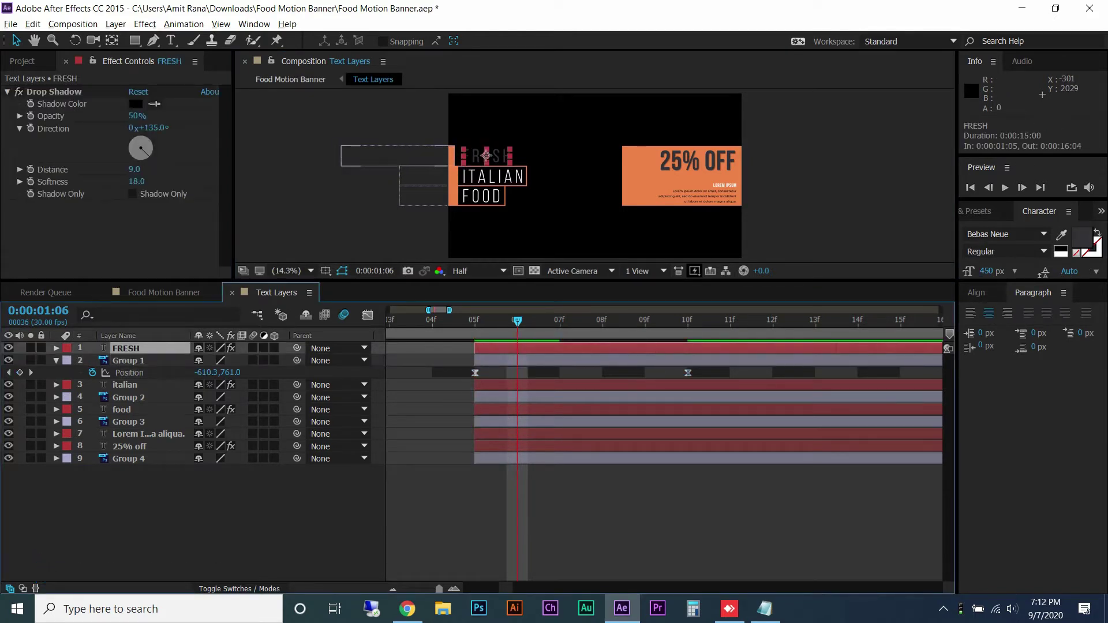
key(ctrl+v)
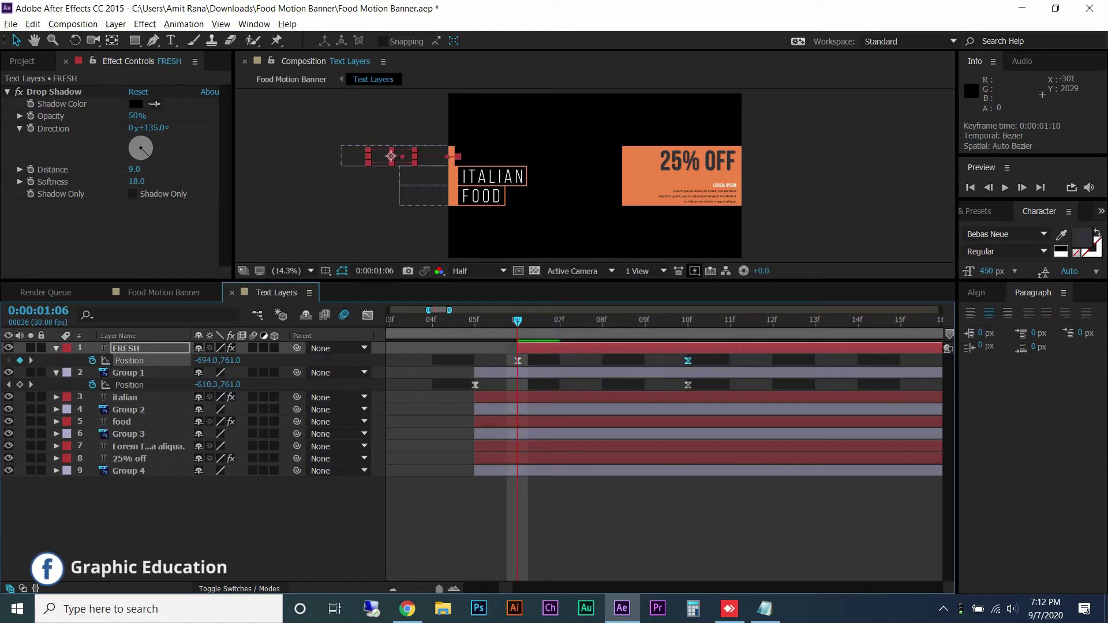
key(space)
key(space)
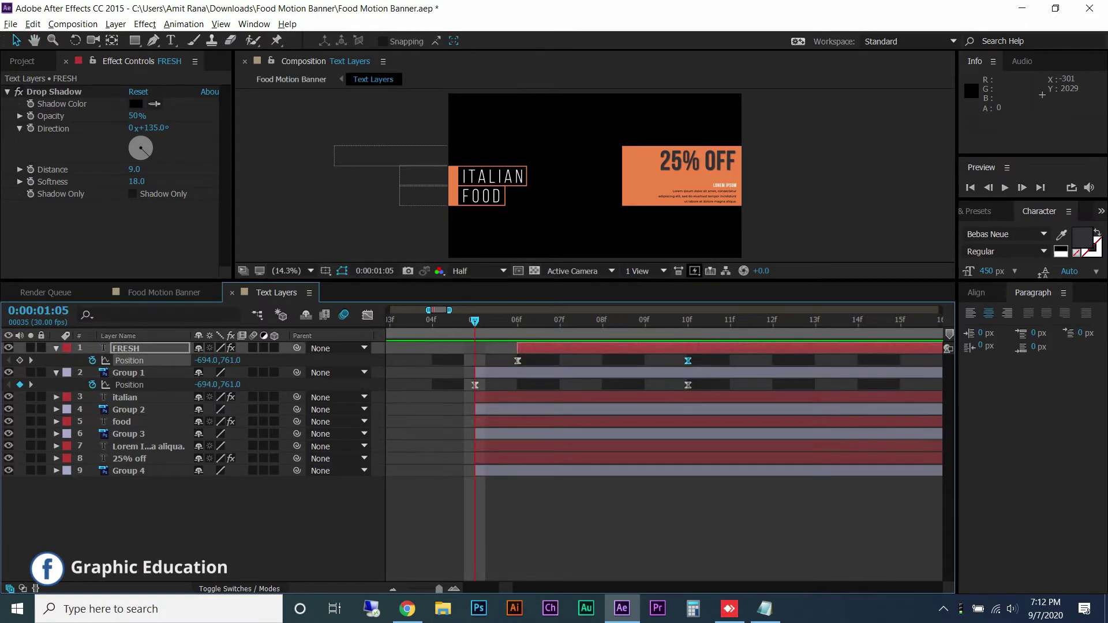
key(Page_Down)
key(Page_Down)
key(Page_Down)
key(Page_Down)
key(Page_Down)
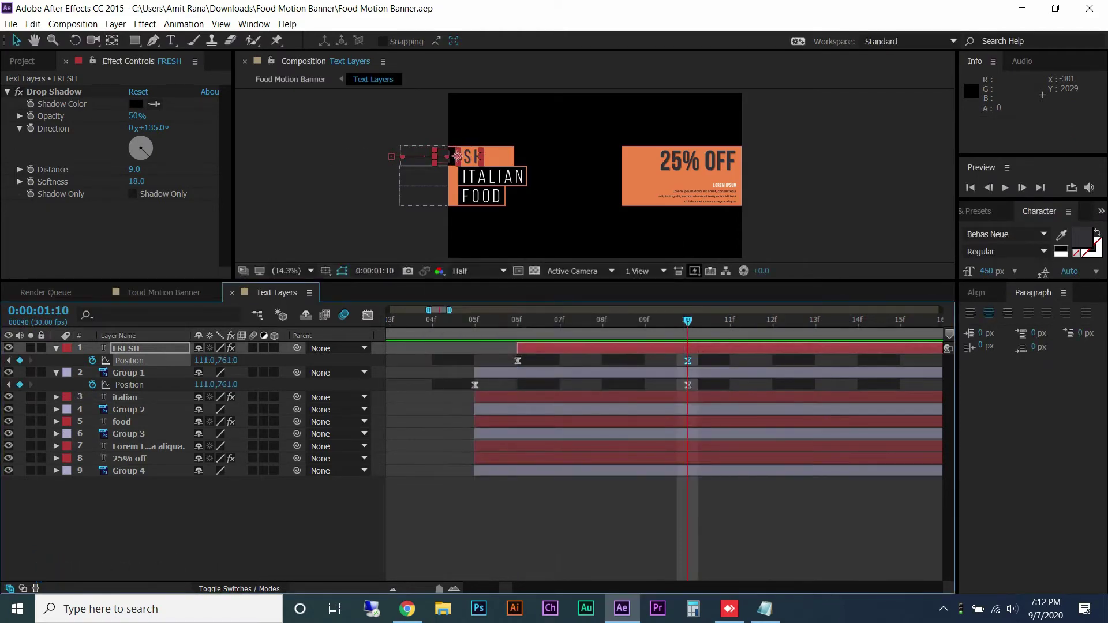
key(ctrl+z)
key(j)
key(ctrl+z)
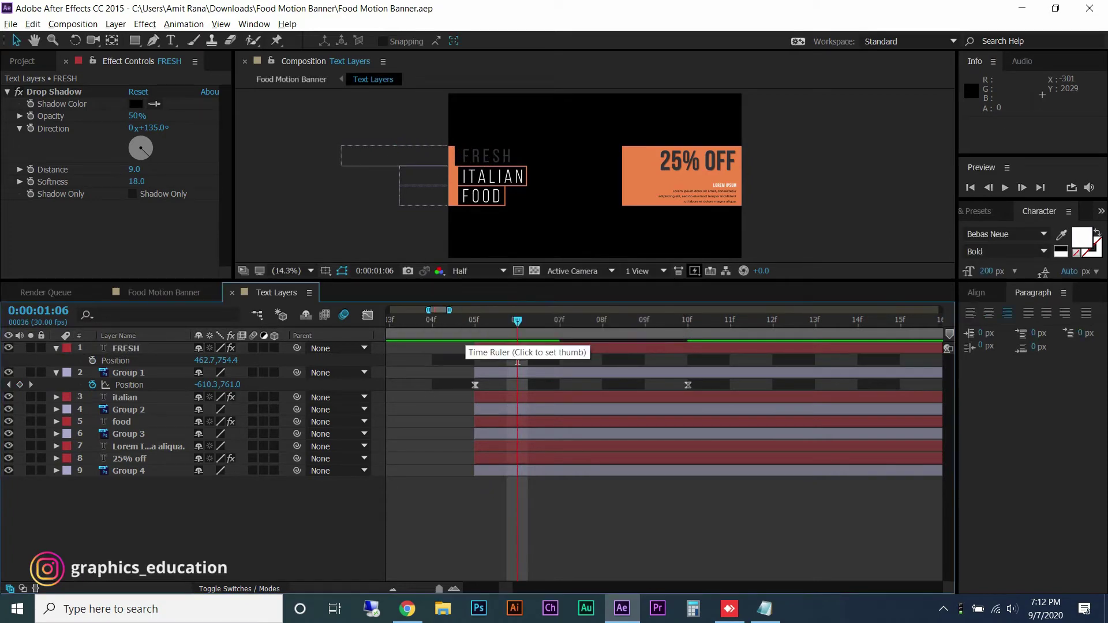
In the speed graph, make Group 1's slide start fast and decelerate smoothly
key(j)
click(129, 385)
key(shift+F3)
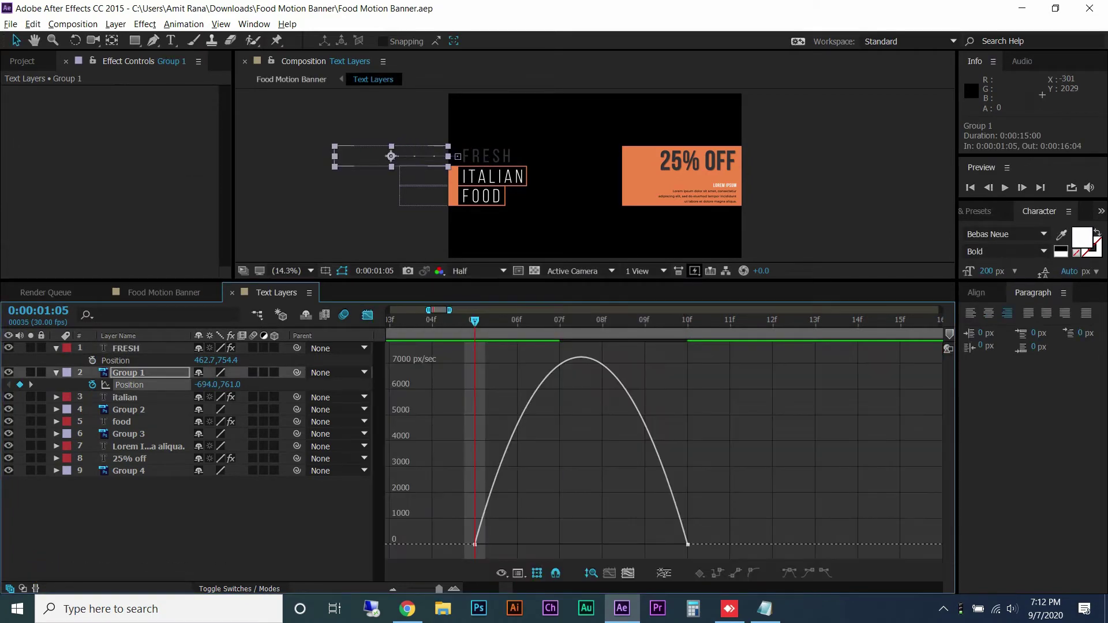
drag(652, 545, 581, 541)
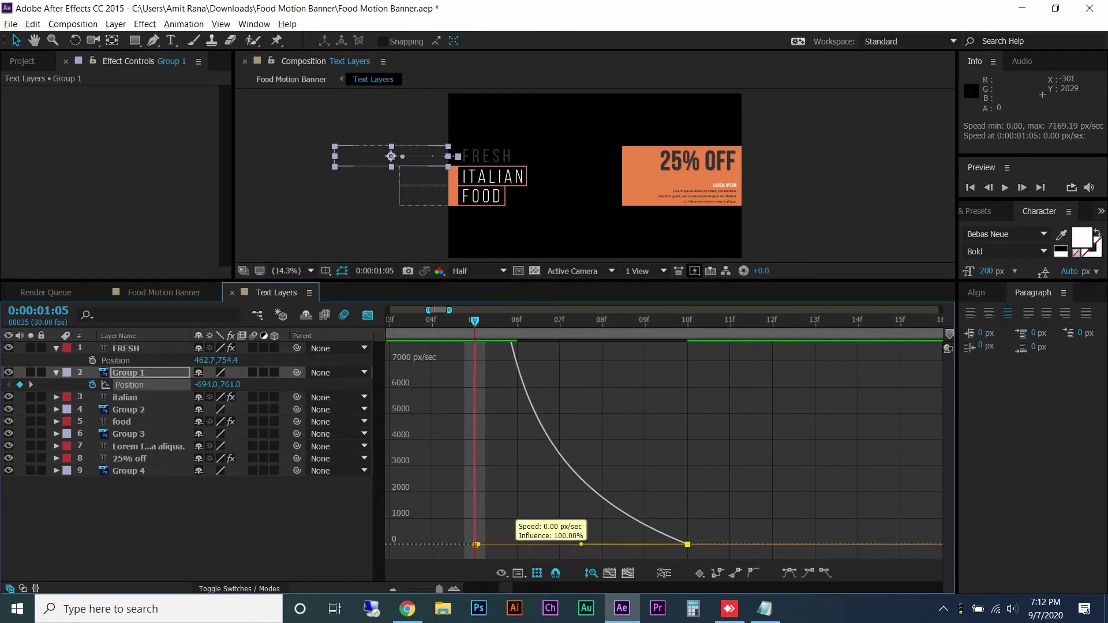
key(shift+F3)
key(space)
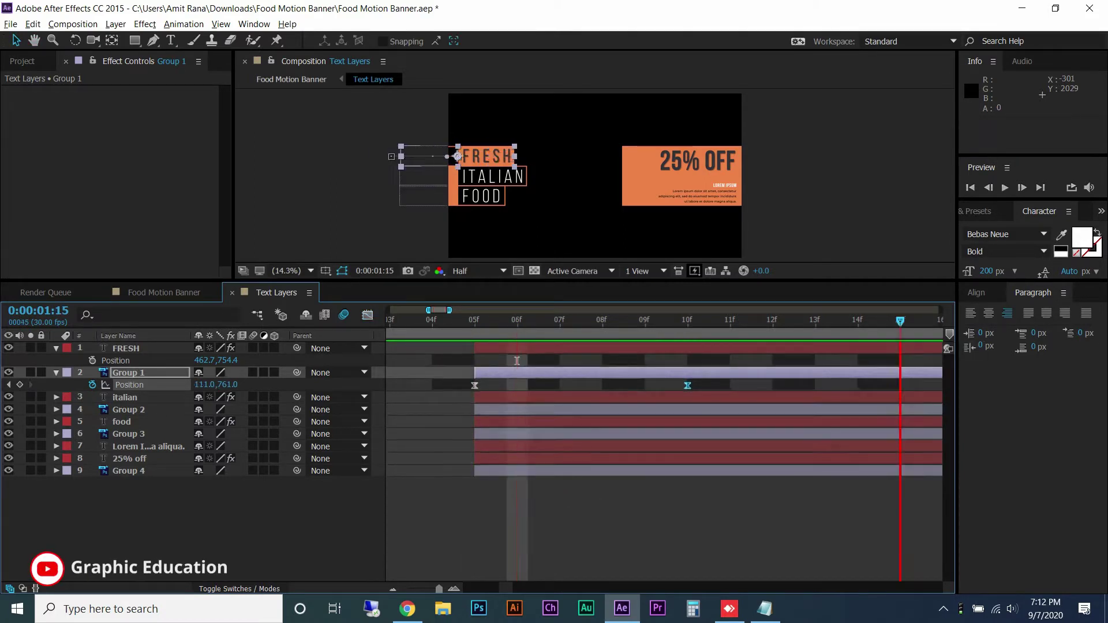
Move Group 1's end Position keyframe to 1:15 so the box lands there
click(898, 319)
drag(450, 310, 465, 310)
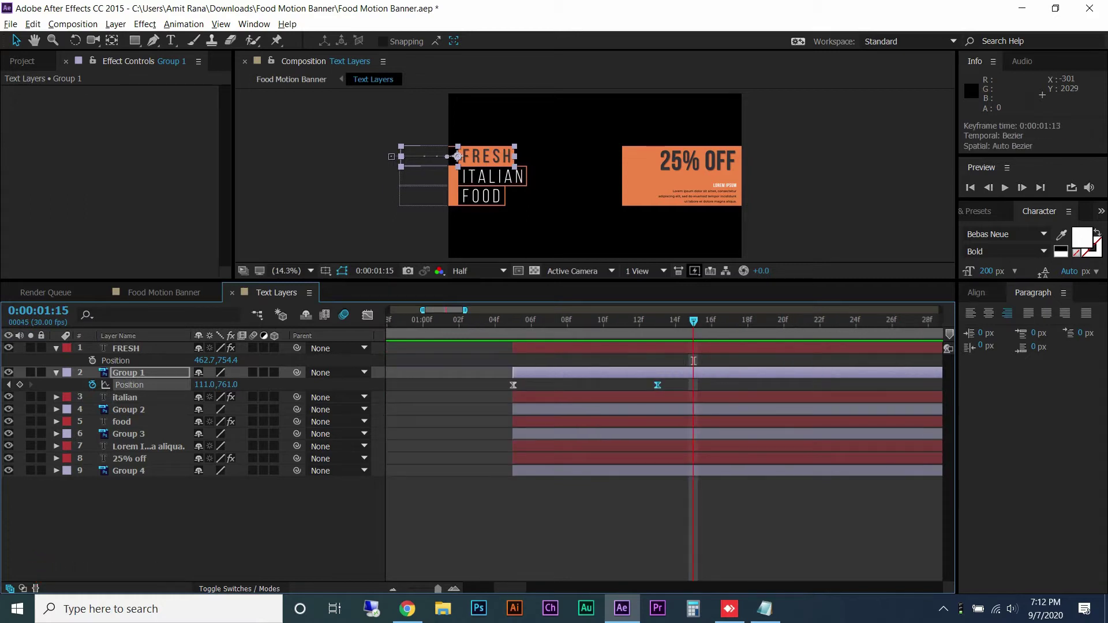
mouse_move(693, 361)
mouse_down()
mouse_move(478, 361)
mouse_move(694, 360)
mouse_up()
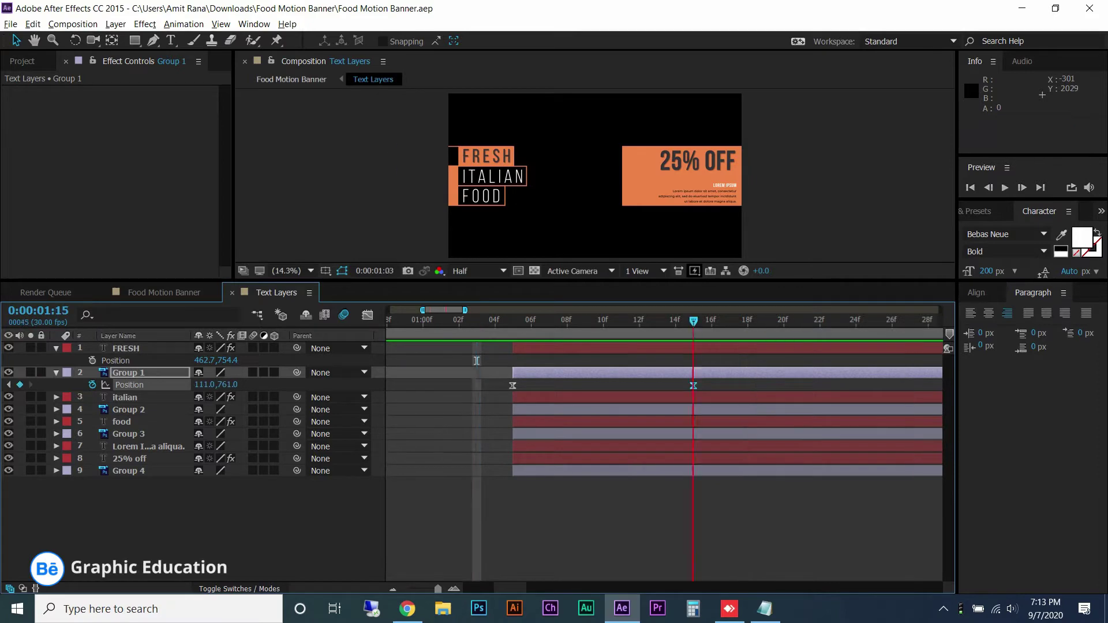
key(ctrl+Up)
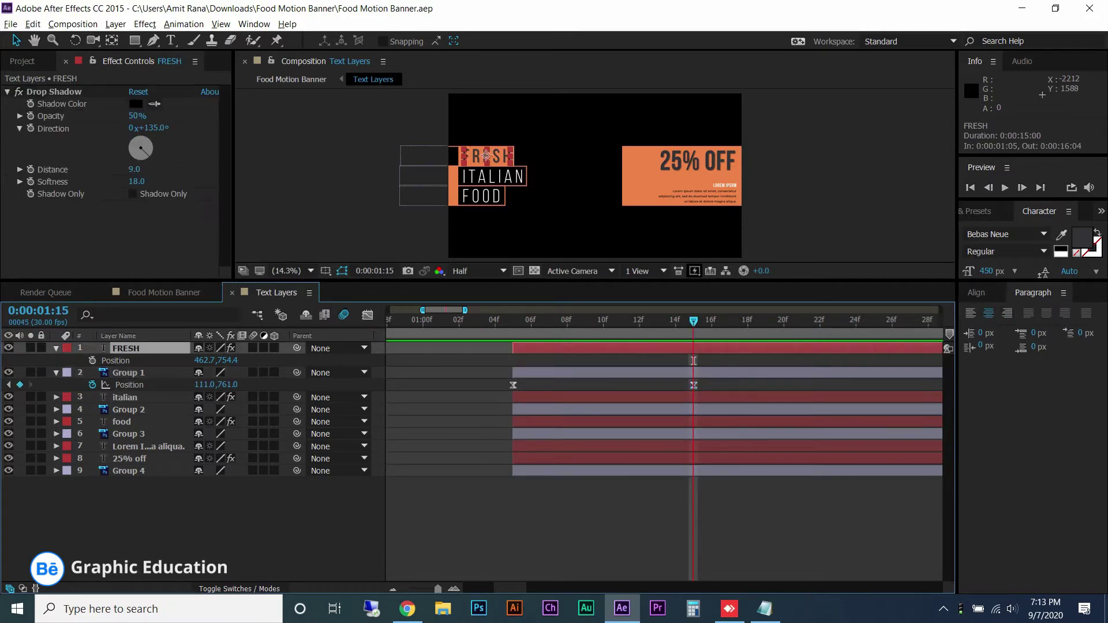
Add a new mask to the FRESH text layer
right_click(123, 348)
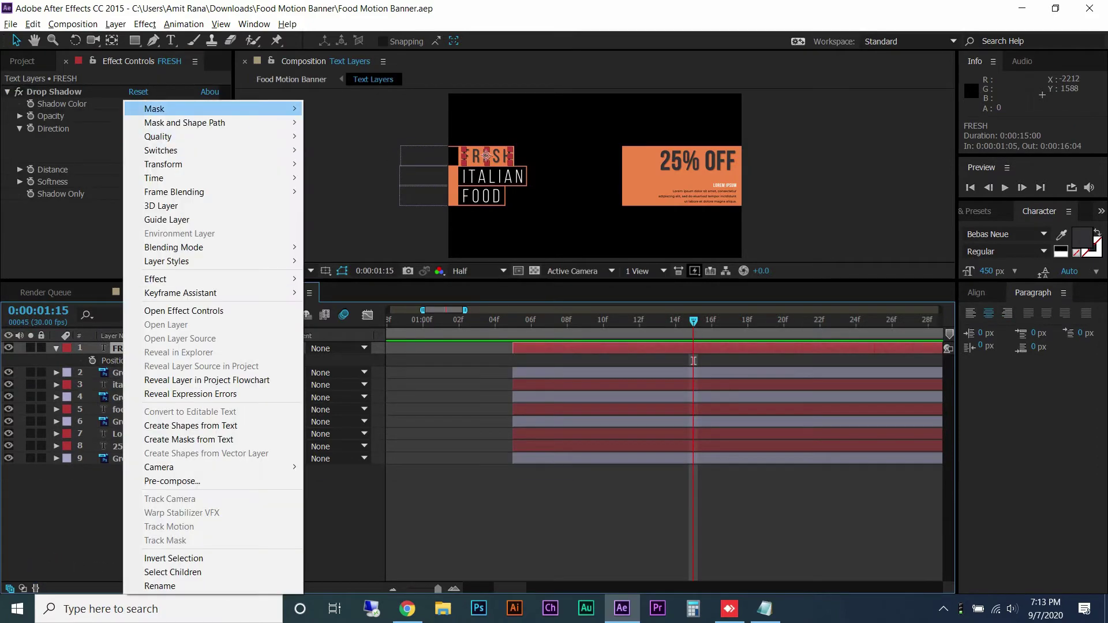
mouse_move(147, 106)
click(332, 106)
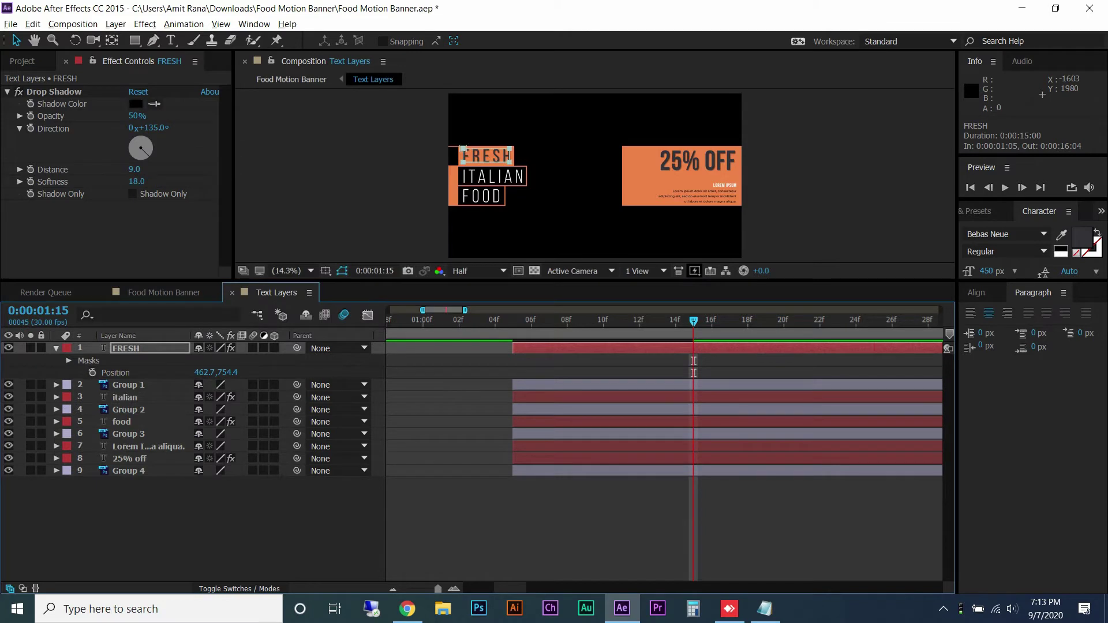
key(ctrl+grave)
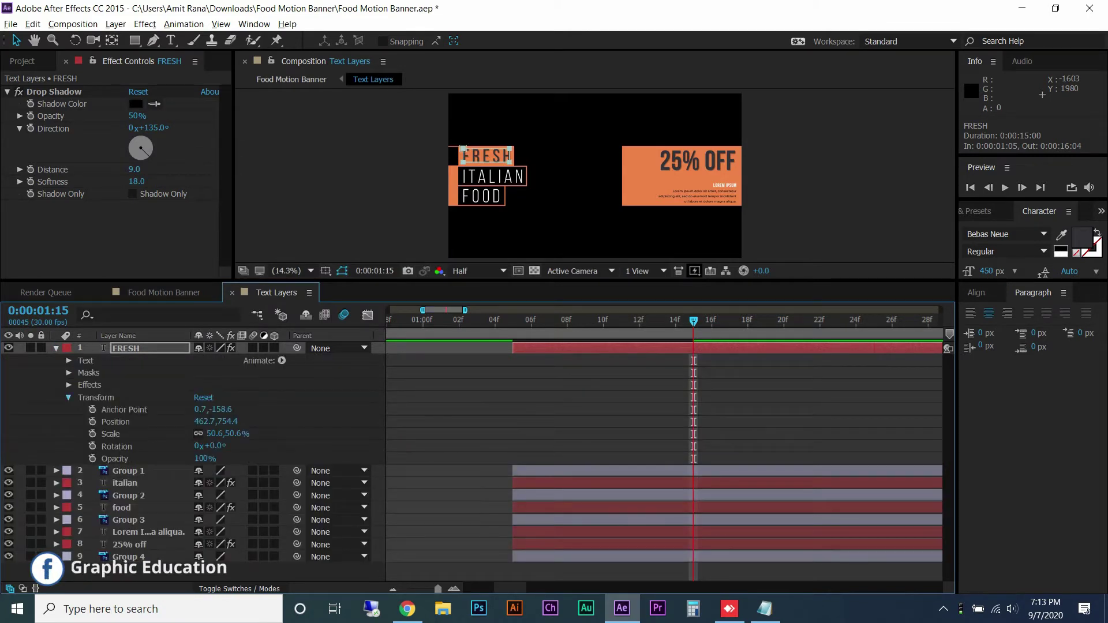
key(ctrl+grave)
click(69, 373)
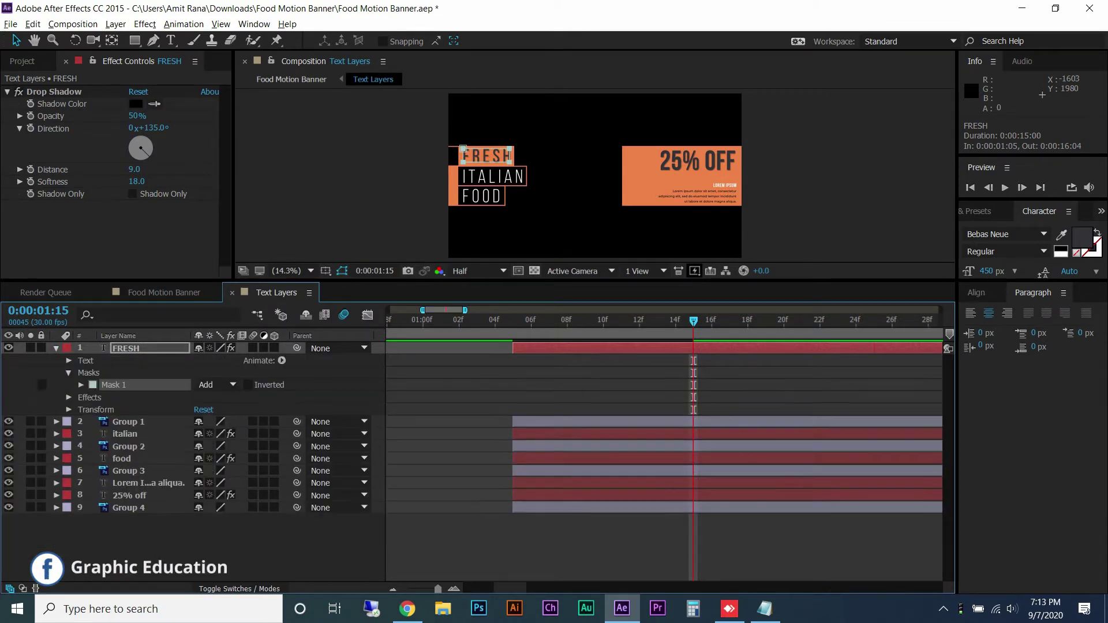
Add a Position text animator to FRESH, keyframed at 1:15
click(281, 360)
click(323, 137)
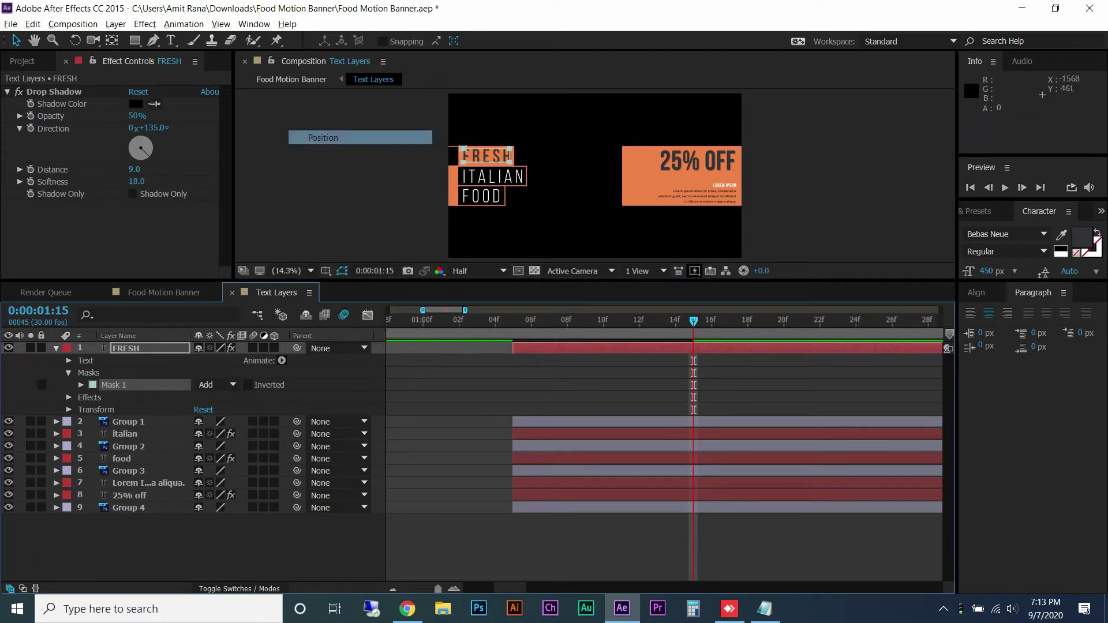
key(ctrl+1)
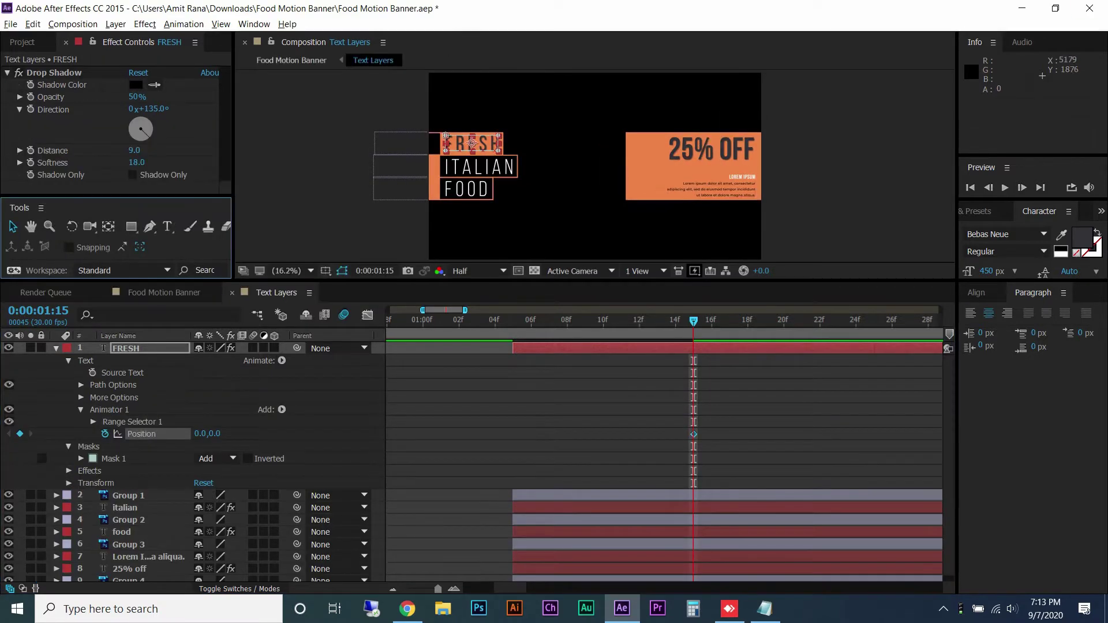
key(ctrl+z)
key(ctrl+shift+z)
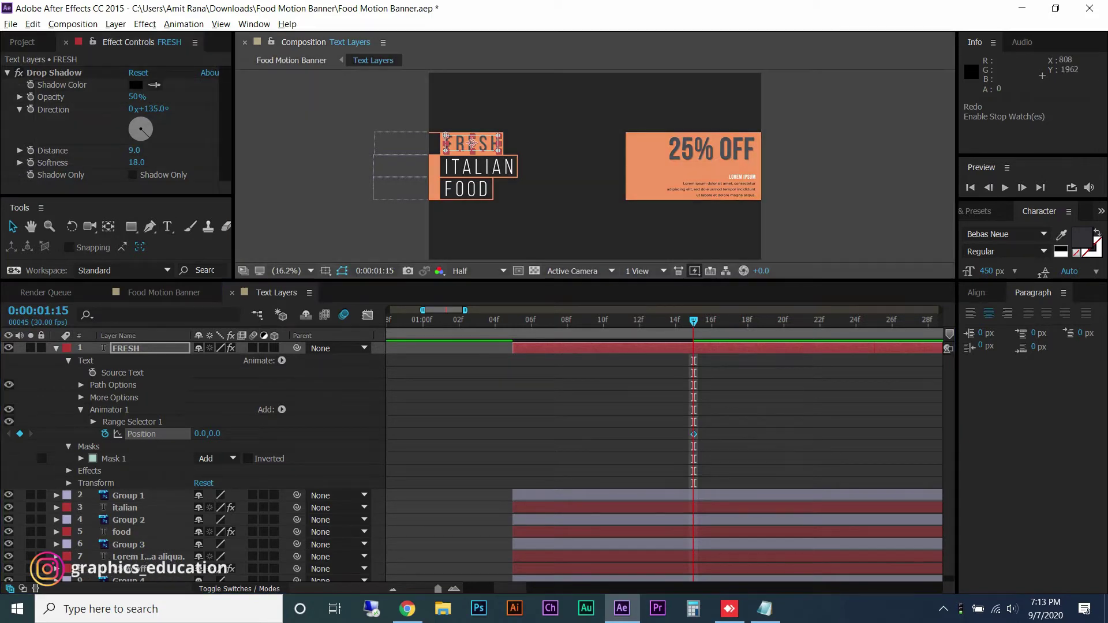
key(ctrl+1)
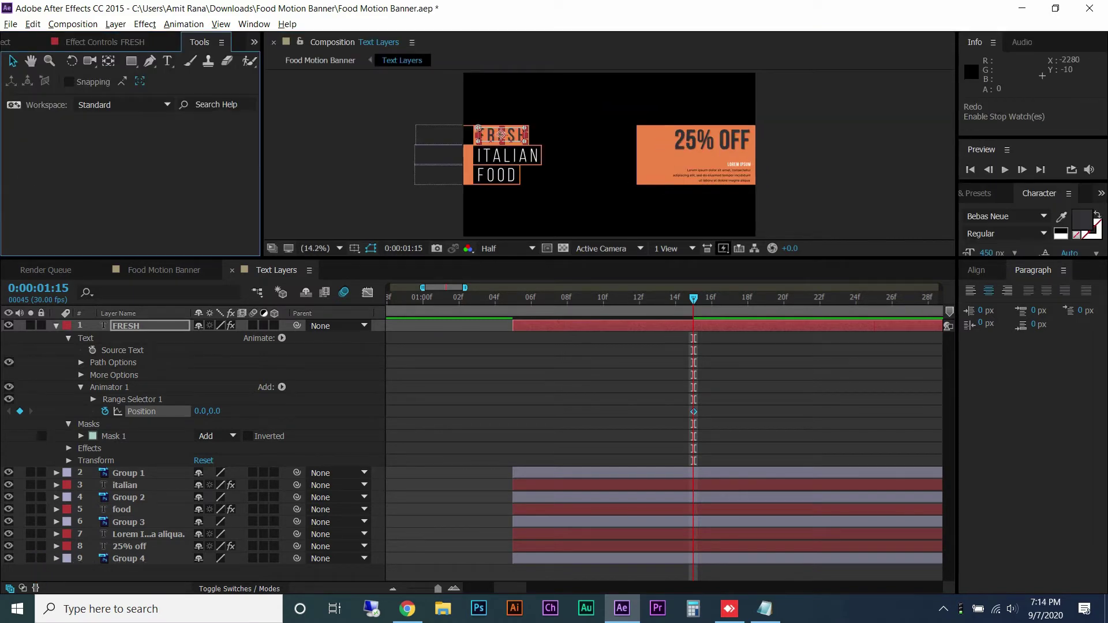
Apply Easy Ease to FRESH's animator Position keyframes and preview through 2:00
key(F3)
key(F3)
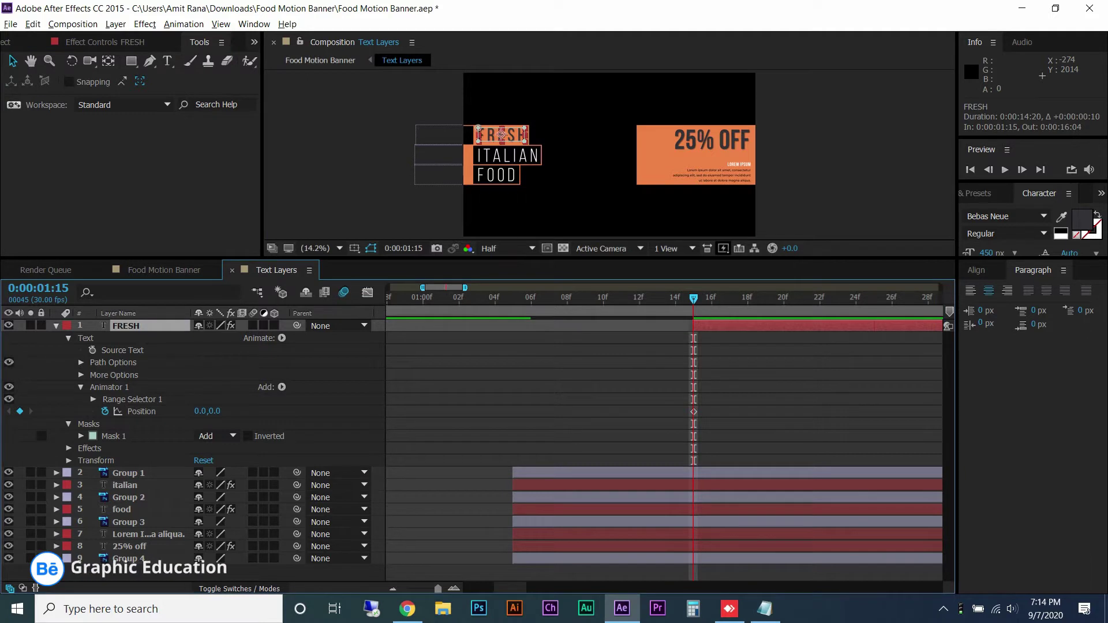
right_click(694, 412)
mouse_move(750, 566)
click(890, 483)
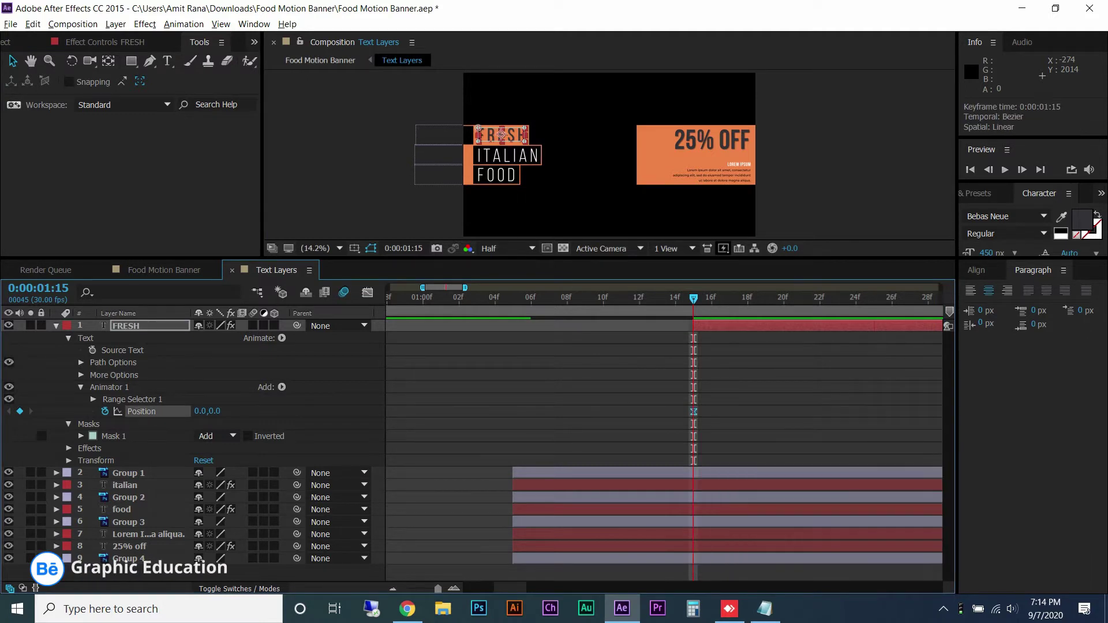
key(space)
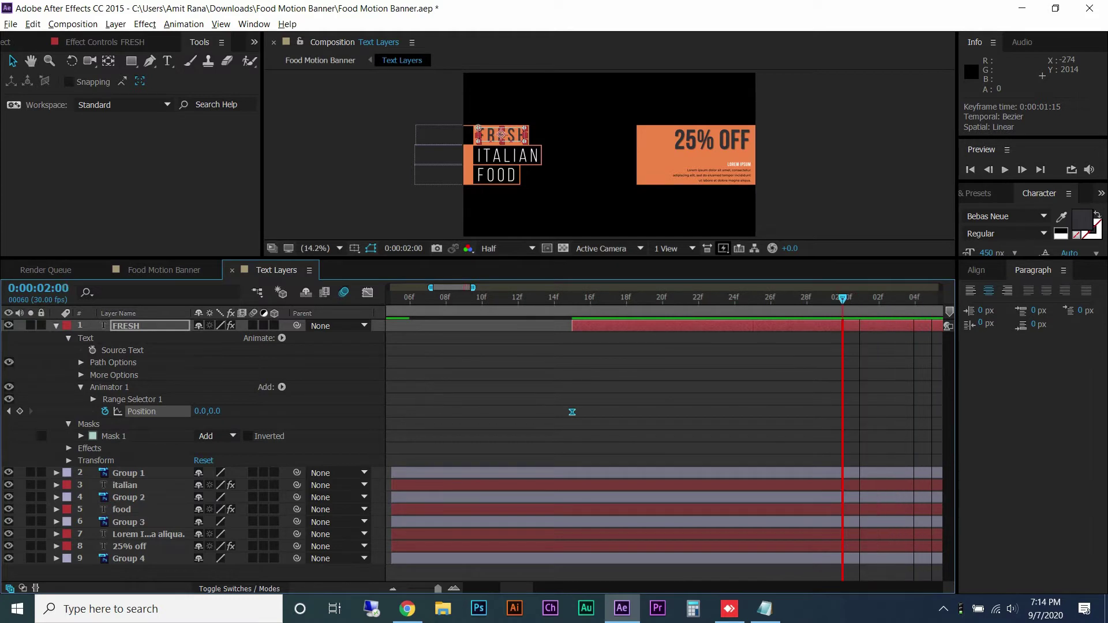
key(space)
click(141, 411)
key(j)
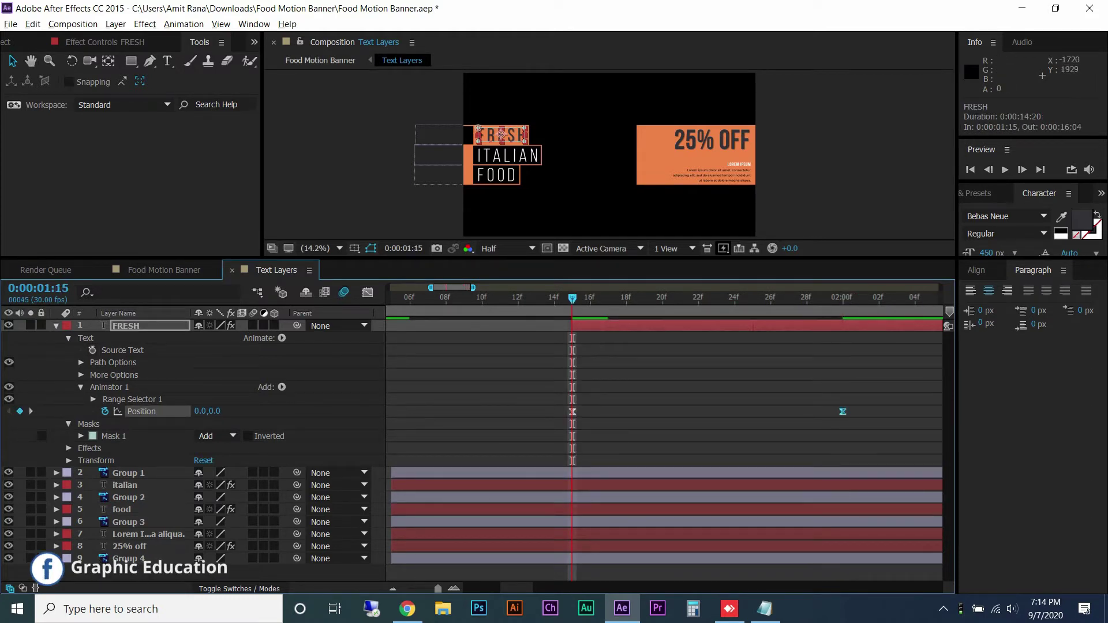
click(92, 436)
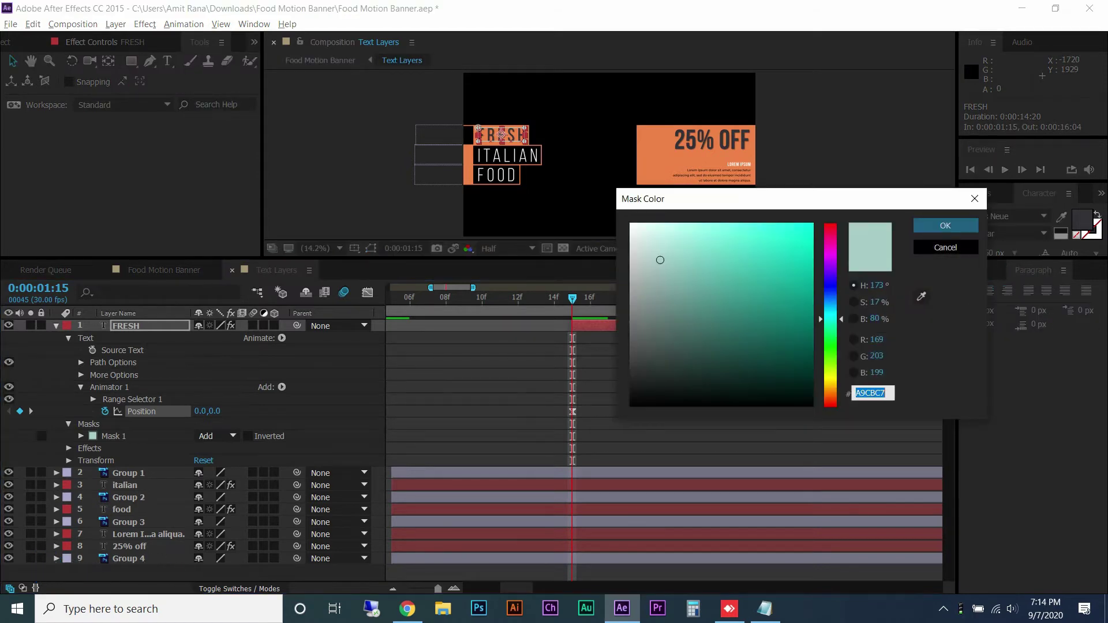
Offset FRESH's animator Position to -1138,0 at 1:15 and preview the masked slide-in
key(Return)
click(81, 435)
click(146, 447)
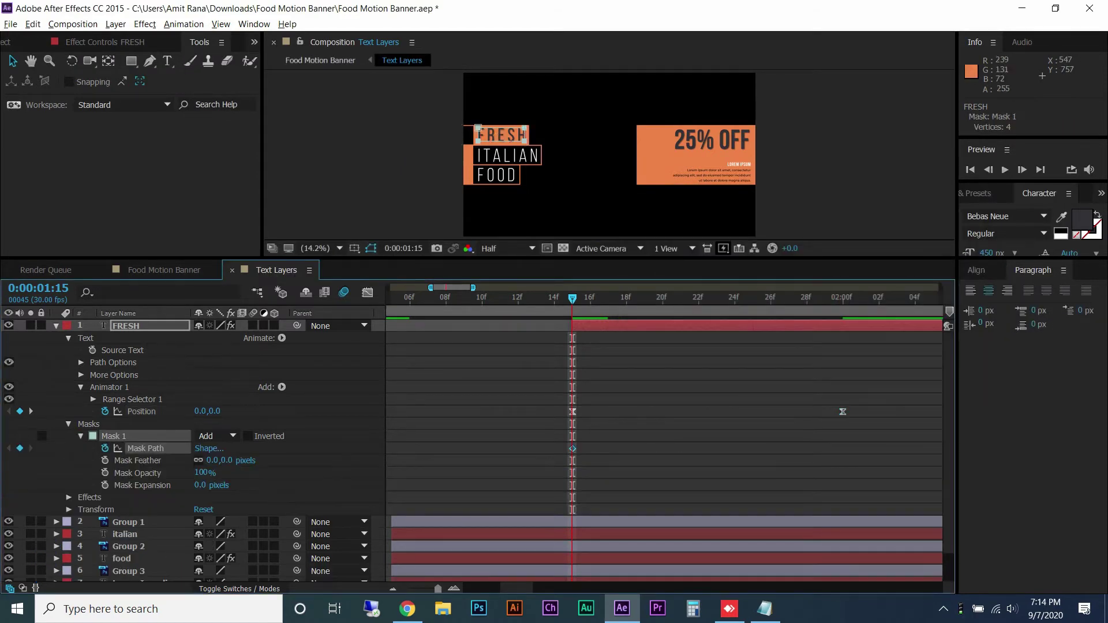
click(502, 135)
drag(199, 411, 75, 411)
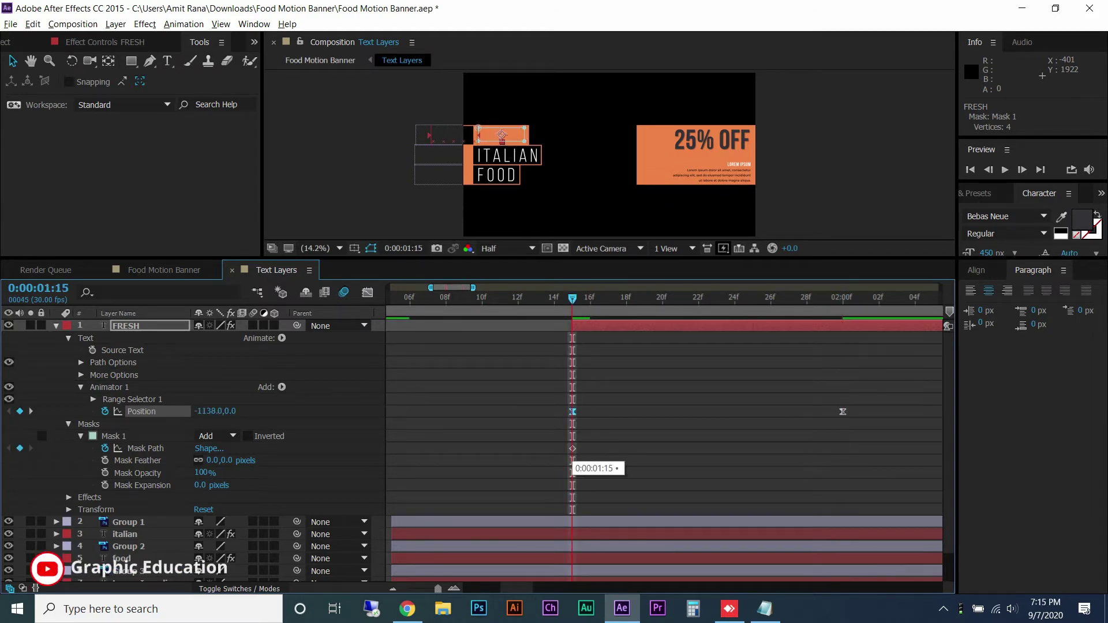
key(space)
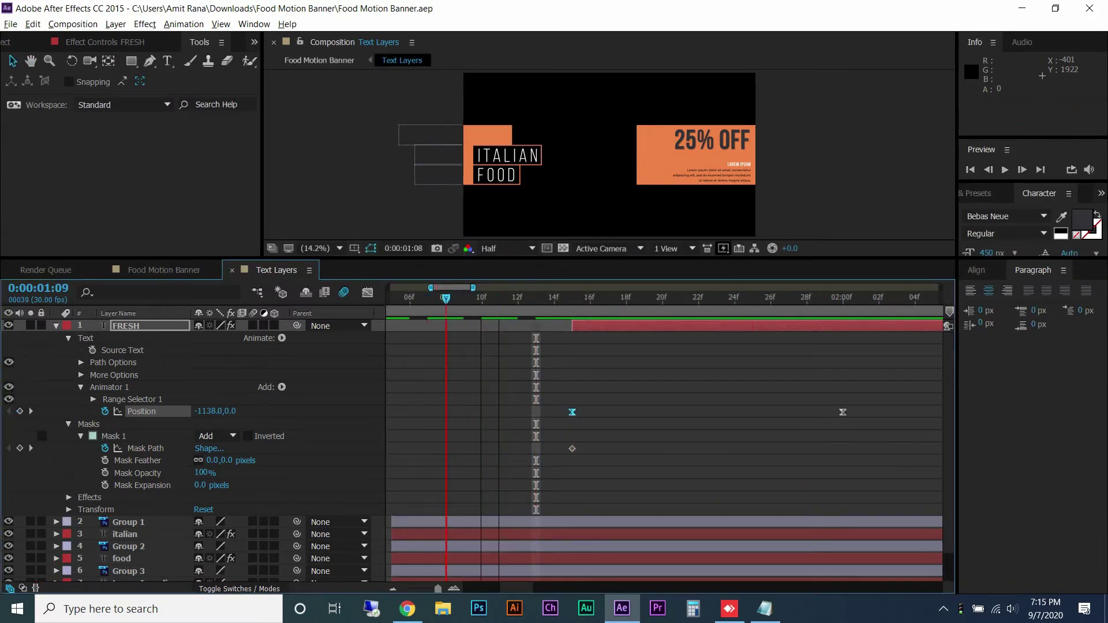
key(space)
Select Group 2, the box behind ITALIAN, and trim its start to 2:00
key(k)
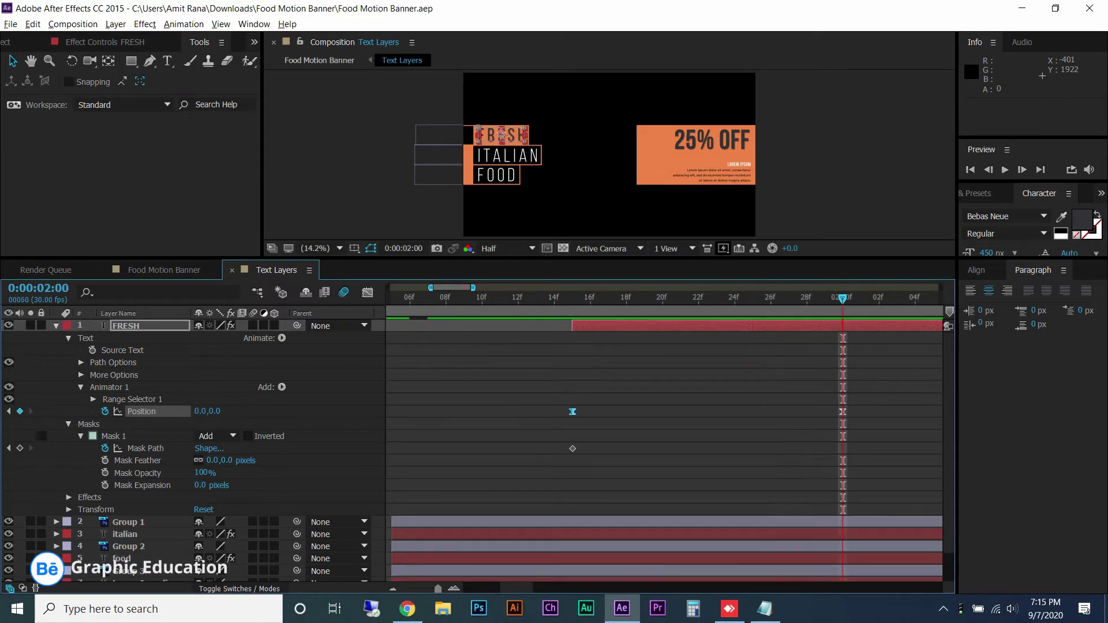
key(ctrl+Down)
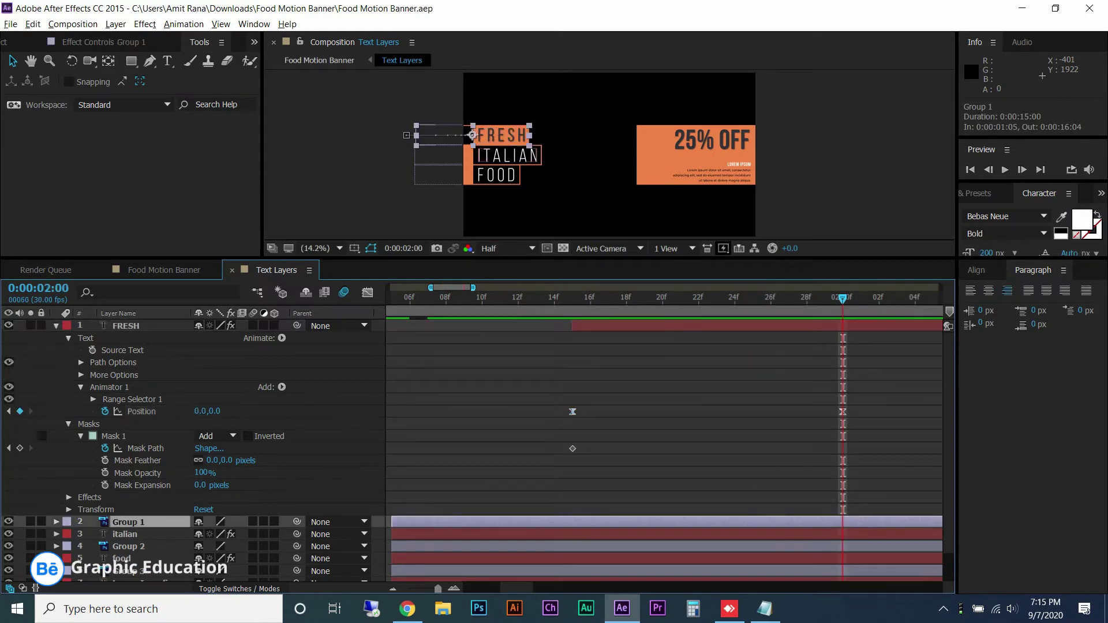
key(ctrl+Down)
key(ctrl+Down)
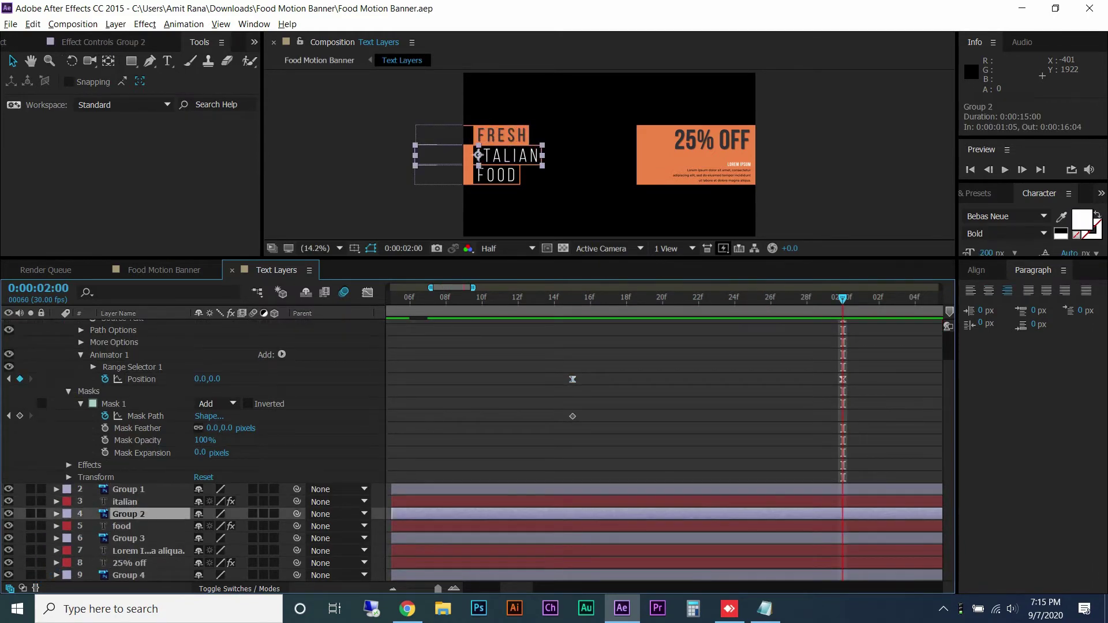
key(alt+bracketleft)
key(p)
key(minus)
key(minus)
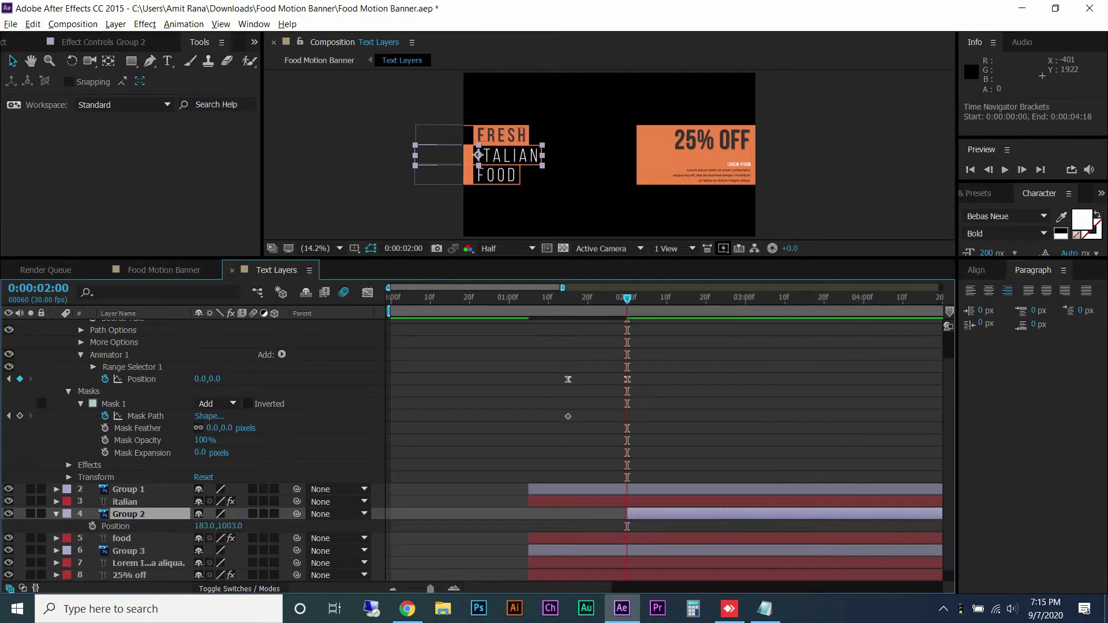
scroll(477, 451, up, 5)
click(56, 326)
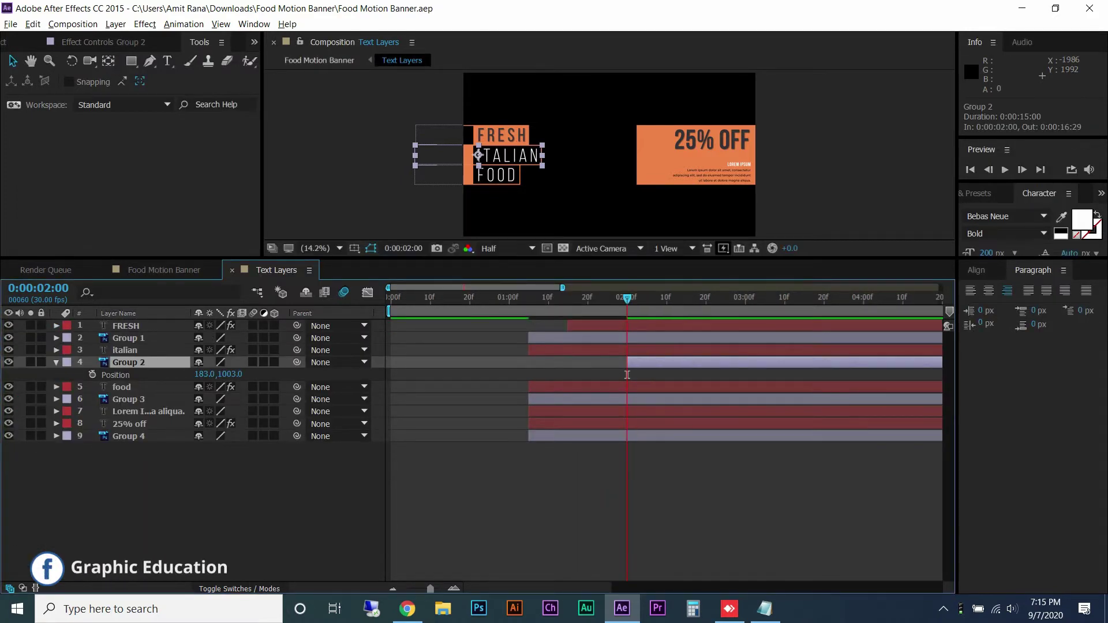
Add eased Position keyframes to Group 2 at 2:00 and 2:10
key(alt+shift+p)
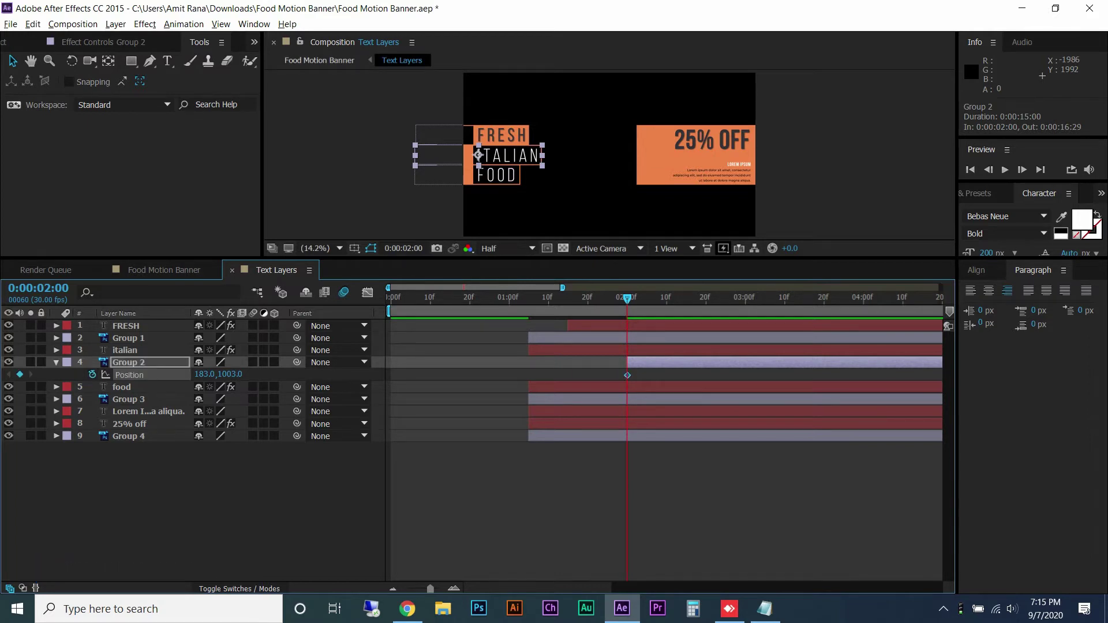
right_click(628, 375)
mouse_move(681, 529)
click(808, 448)
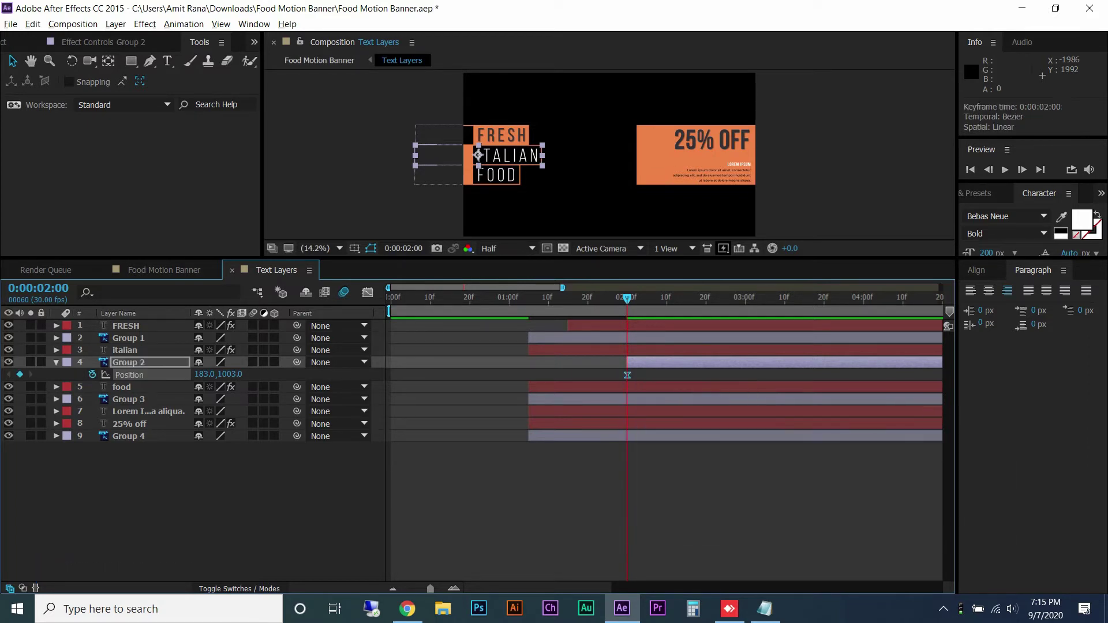
key(ctrl+c)
key(shift+Page_Down)
key(ctrl+v)
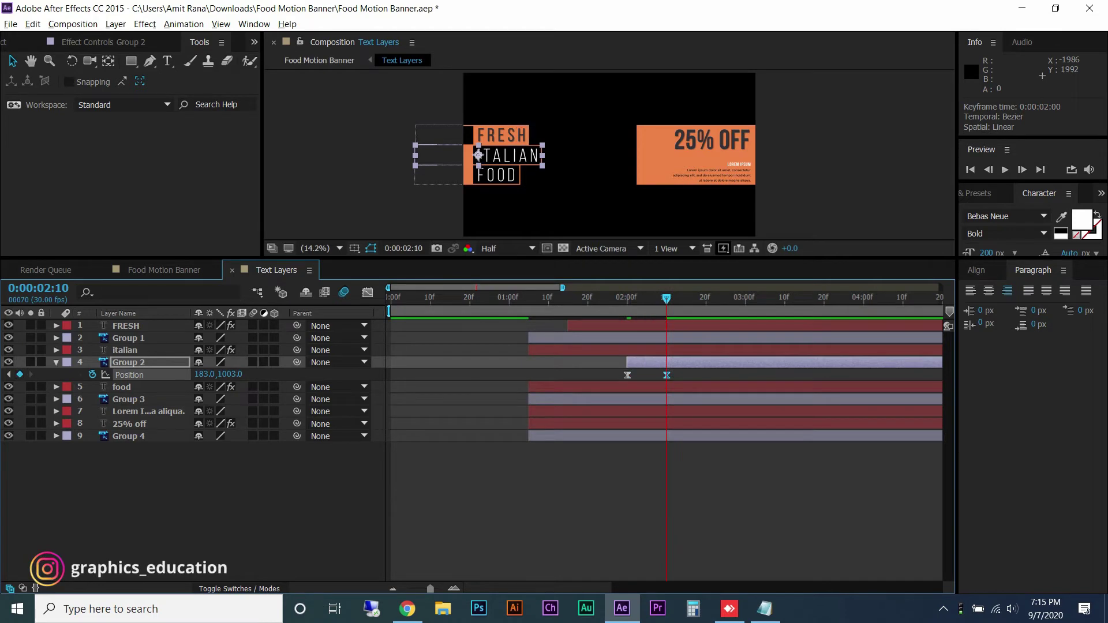
key(shift+Page_Up)
Move Group 2 to -778.4,1003.0 at 2:00, check its speed graph, preview and save
drag(478, 155, 399, 155)
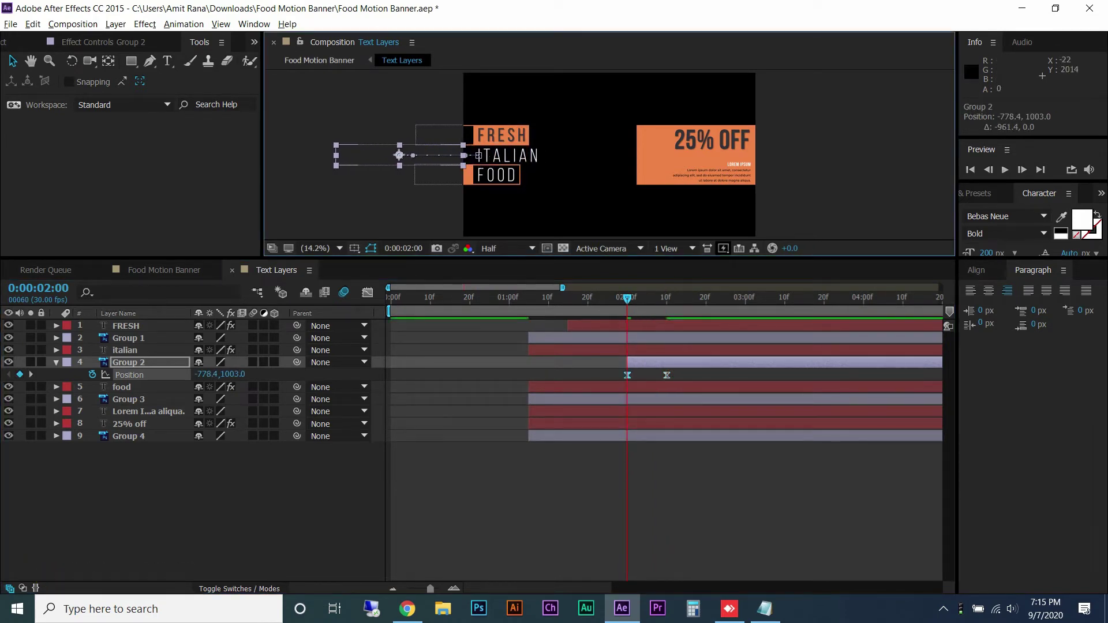
key(shift+F3)
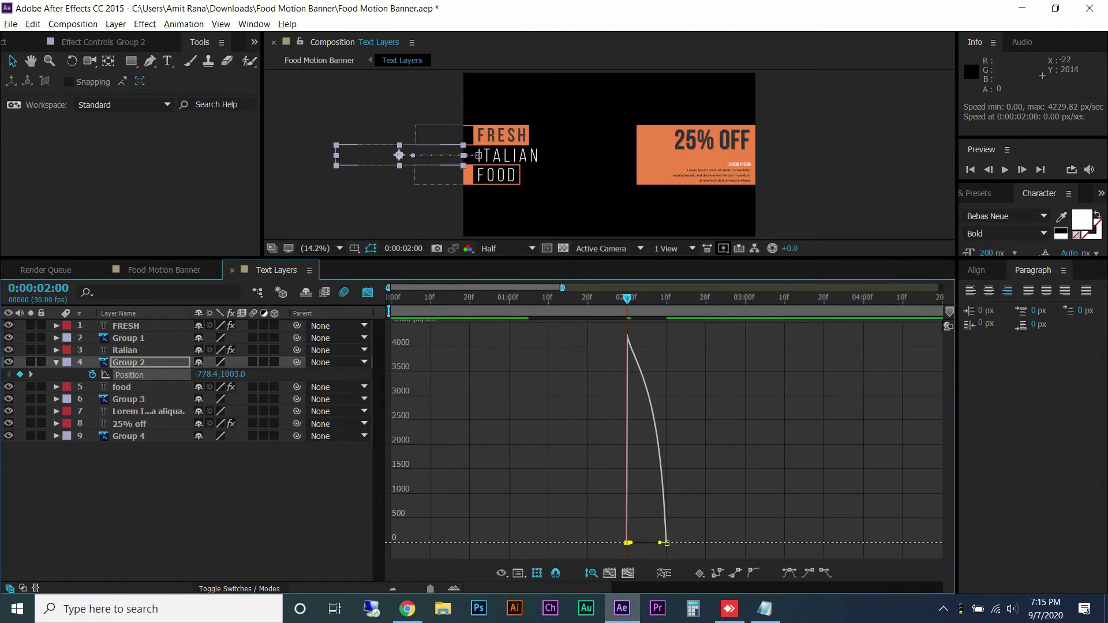
key(shift+F3)
key(space)
key(ctrl+s)
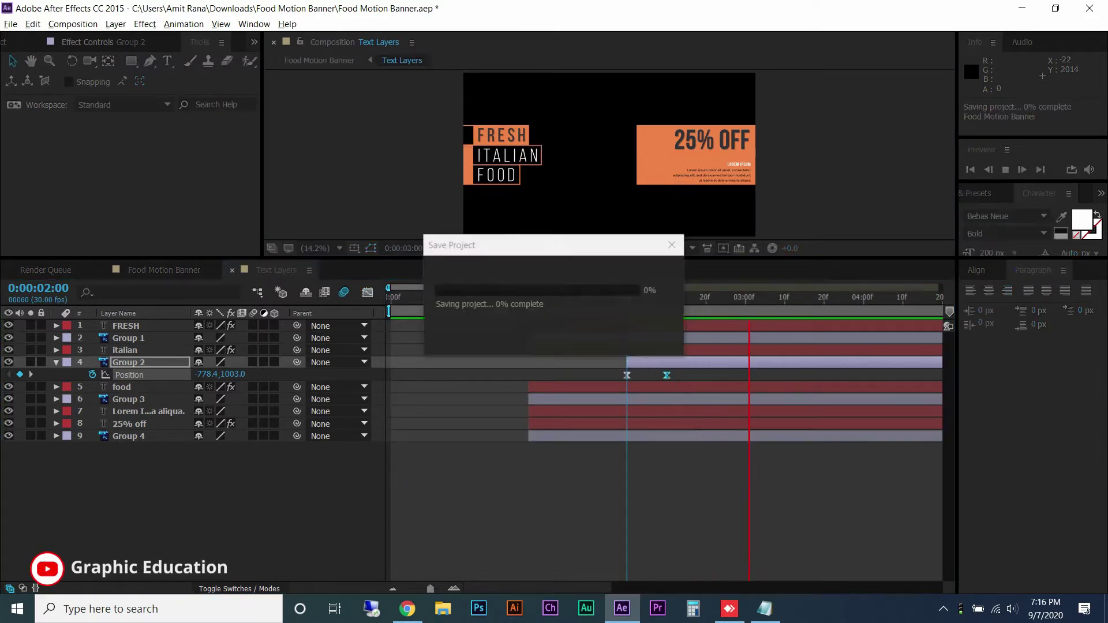
click(507, 154)
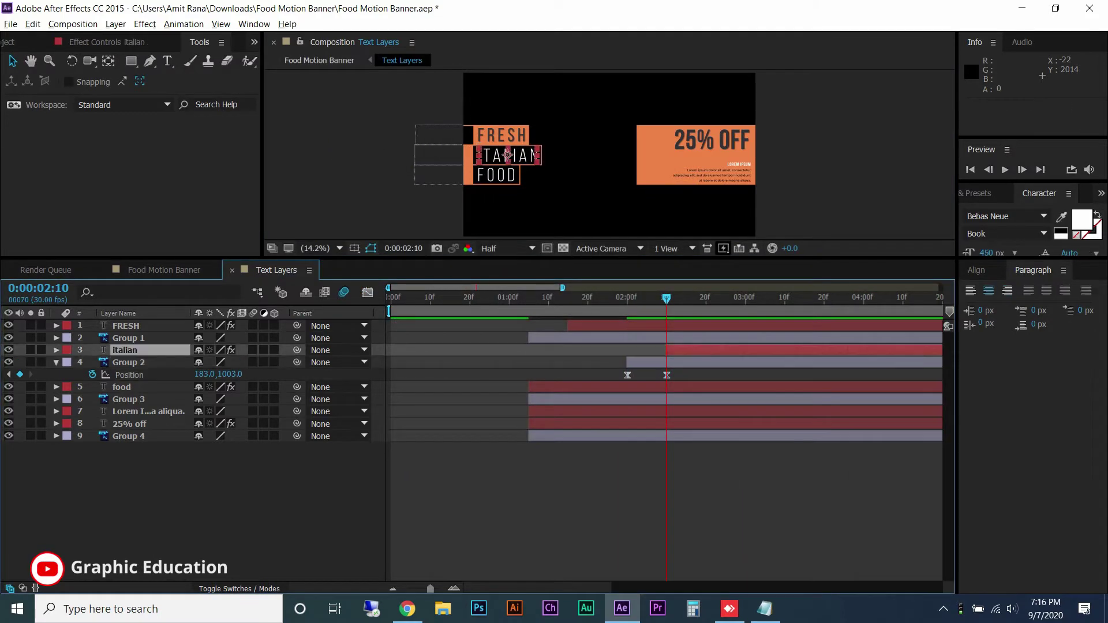
Add a Position text animator to ITALIAN with eased keyframes at 2:10 and 2:20
key(ctrl+grave)
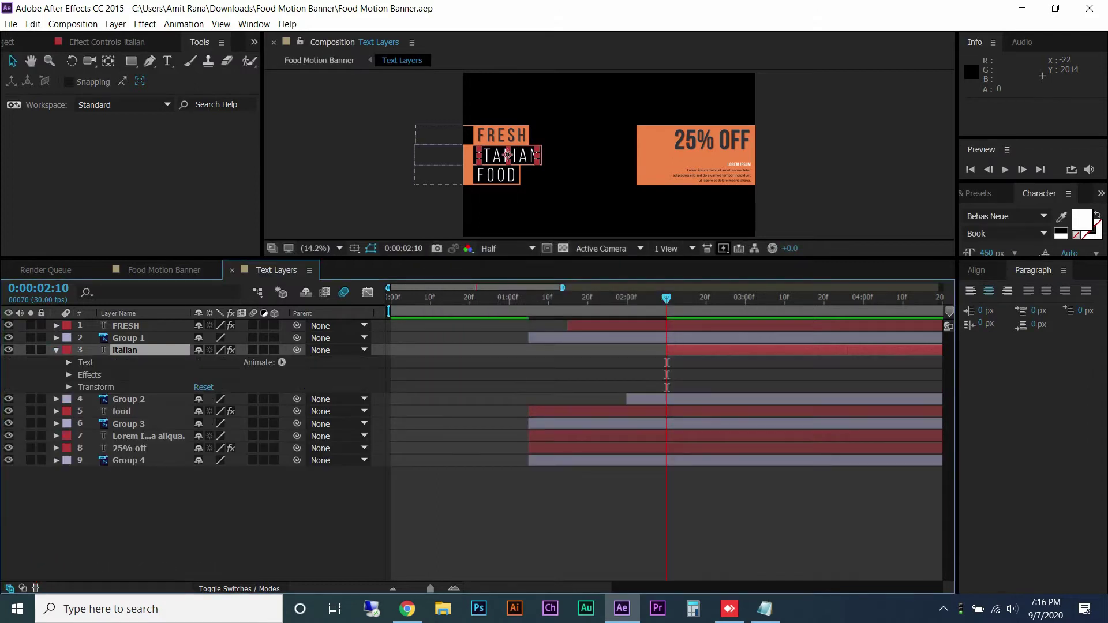
click(282, 363)
click(323, 139)
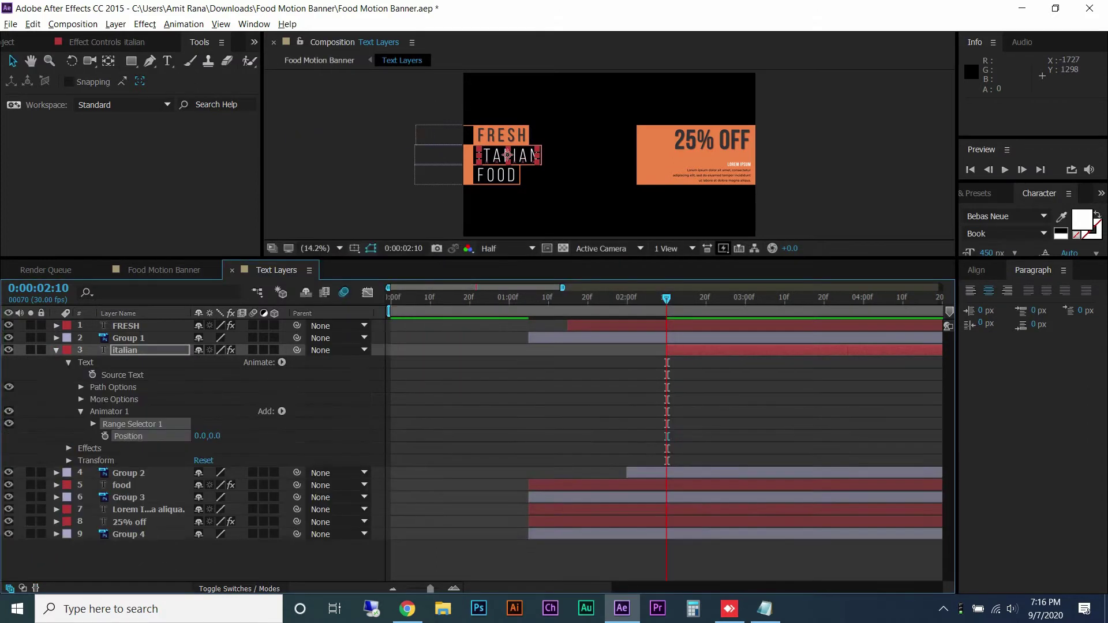
right_click(667, 436)
mouse_move(717, 428)
click(849, 454)
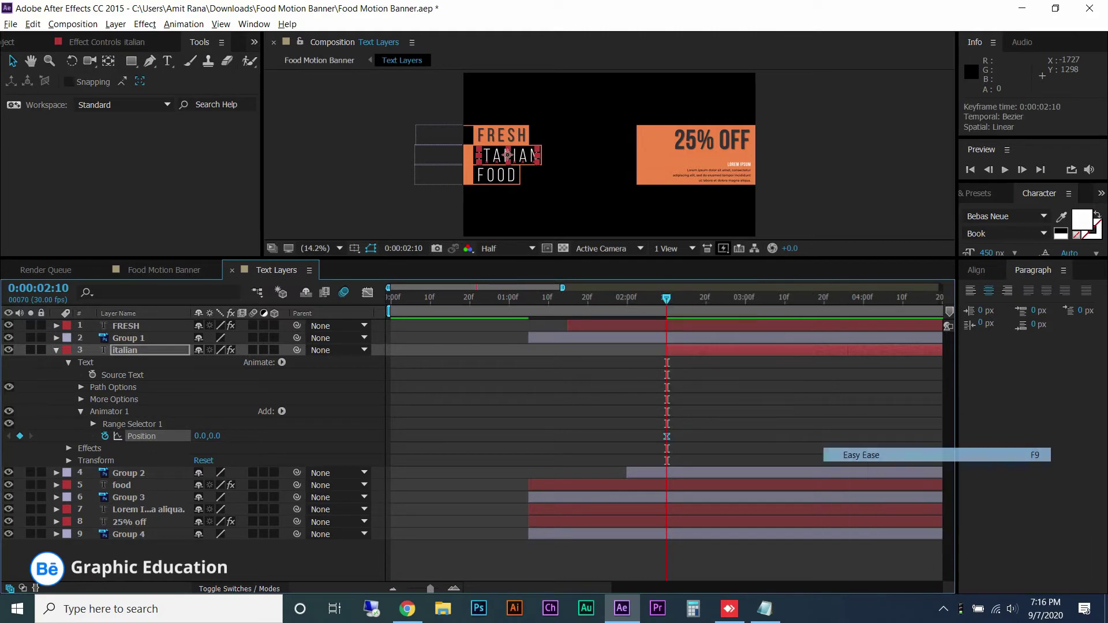
key(shift+Page_Down)
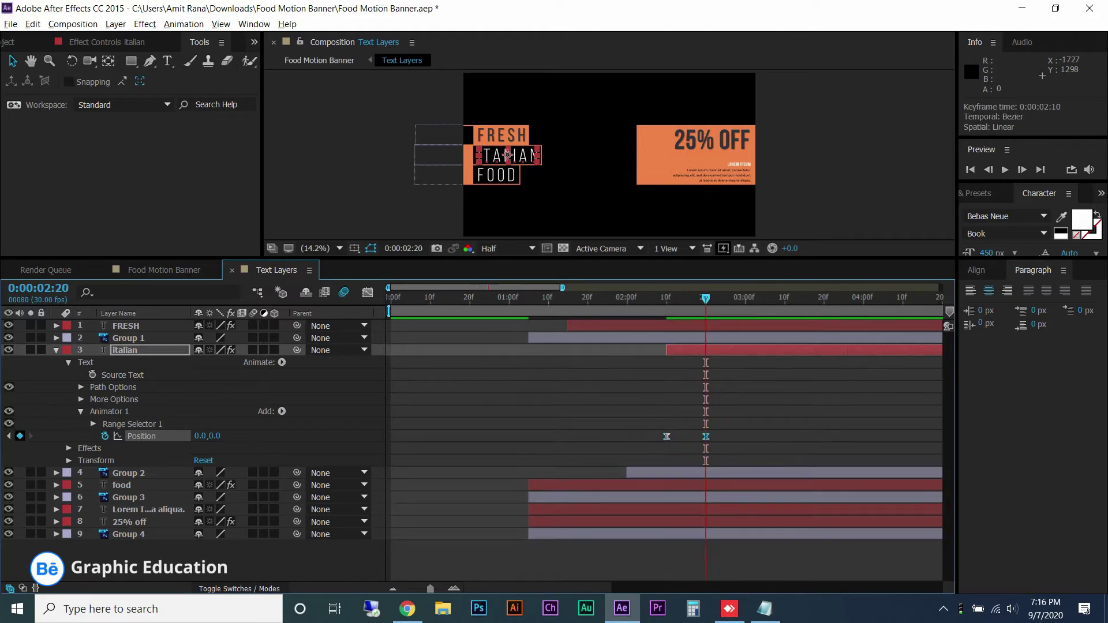
click(8, 436)
Mask ITALIAN, keyframe its mask path, and offset the letters to -1440,0 at 2:10
right_click(128, 349)
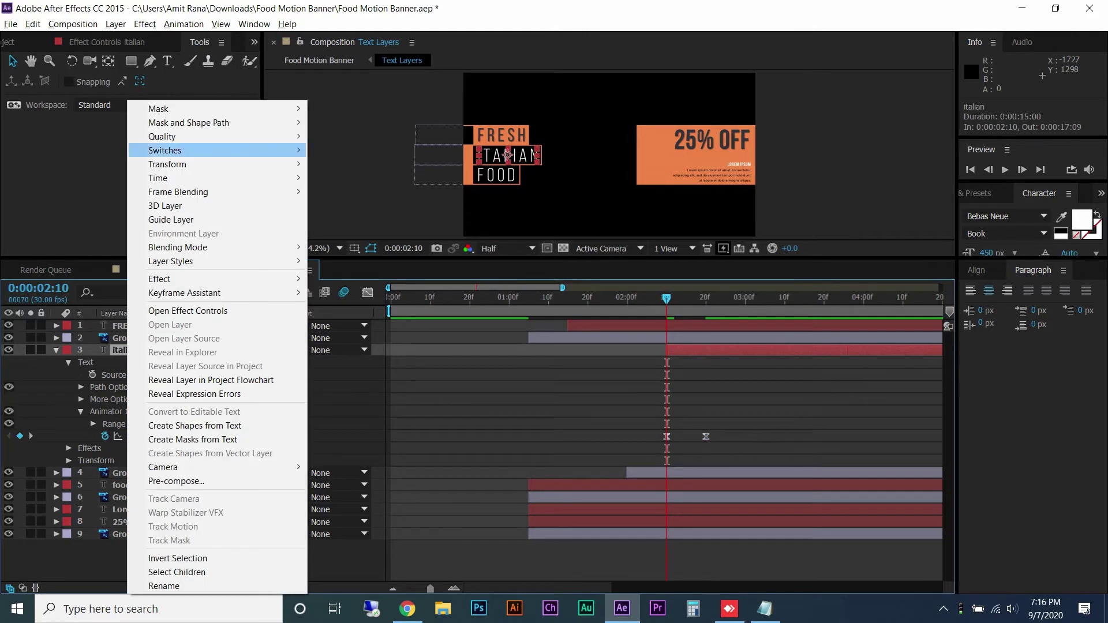
mouse_move(167, 108)
click(346, 109)
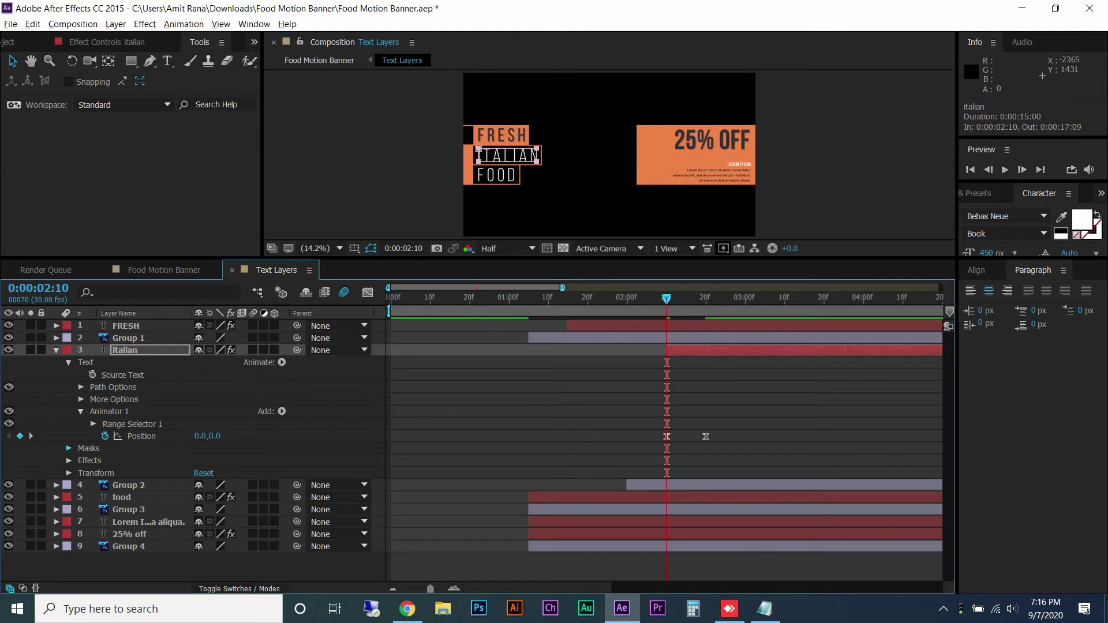
click(80, 460)
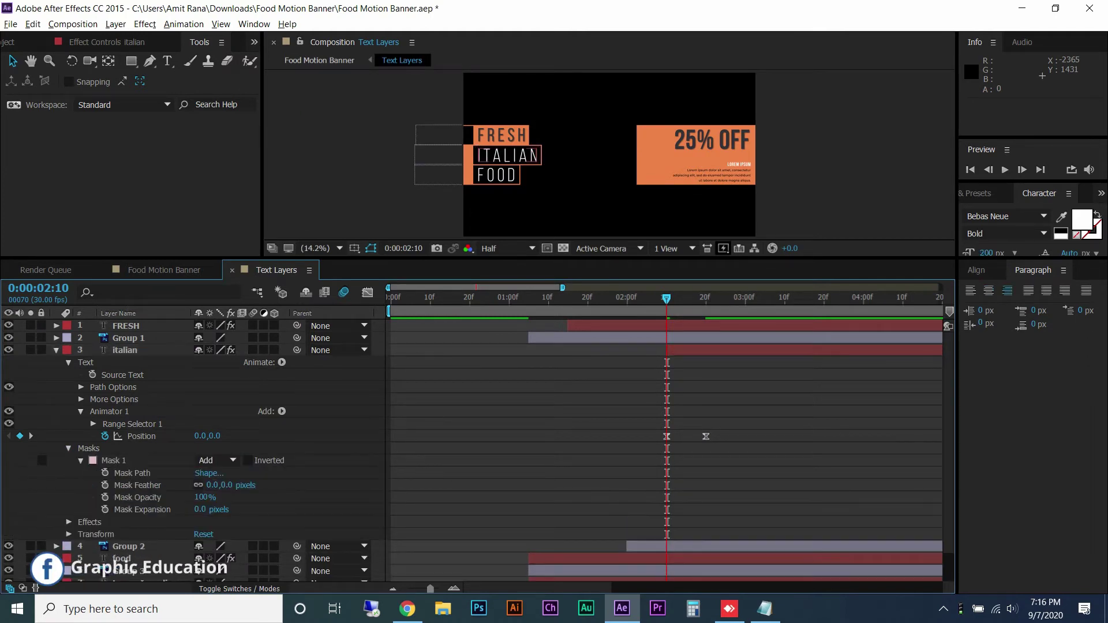
click(105, 473)
drag(200, 436, 86, 436)
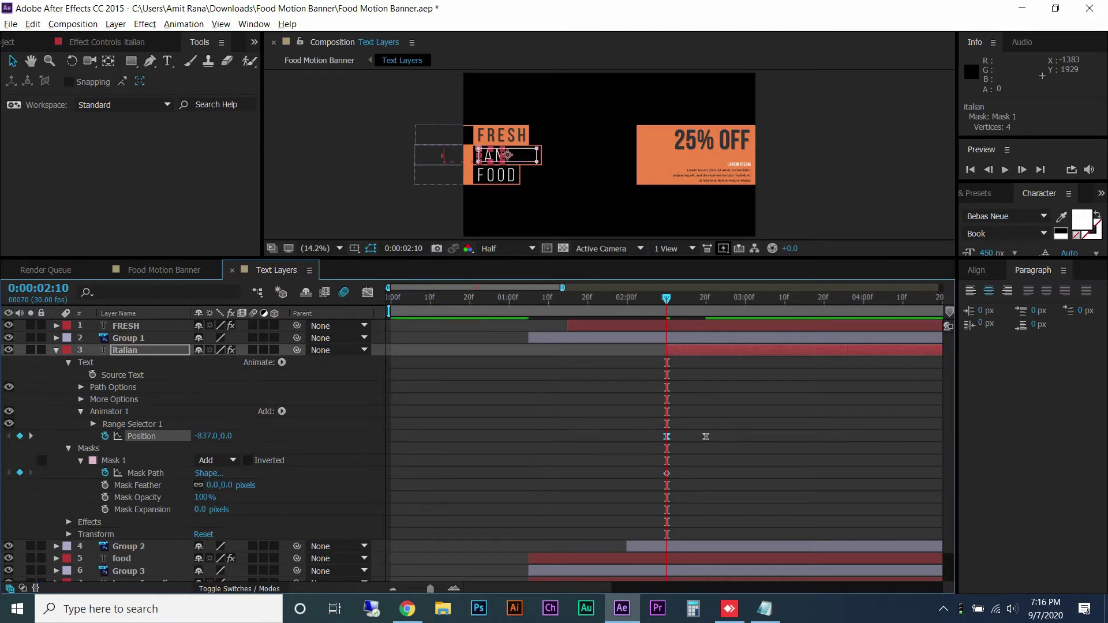
drag(213, 436, 144, 436)
drag(213, 435, 191, 436)
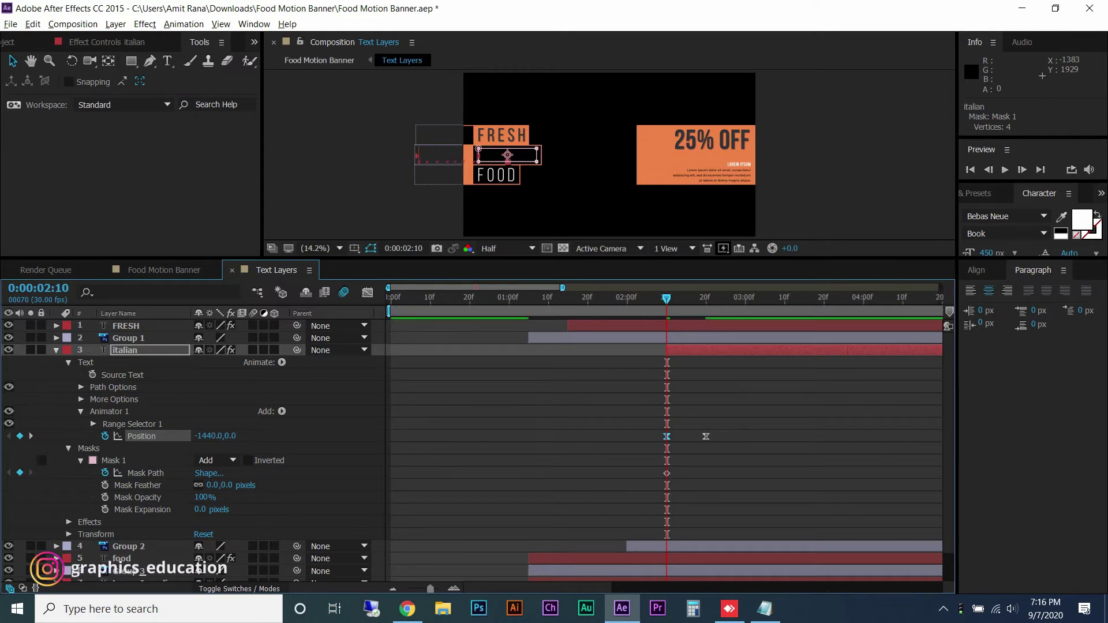
key(space)
key(space)
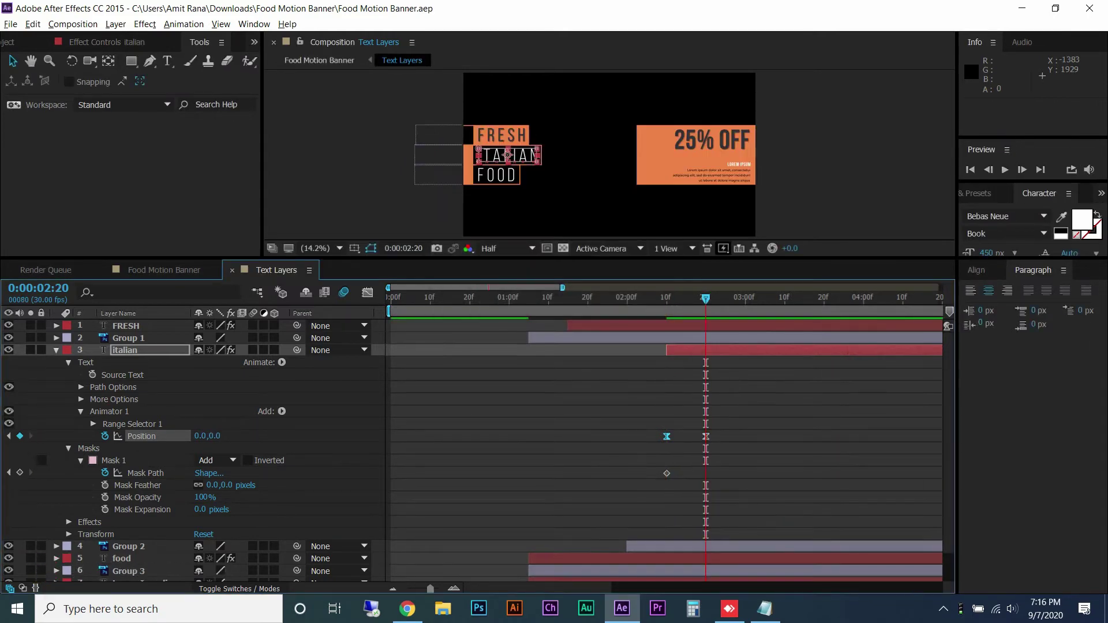
key(ctrl+grave)
Trim Group 3 to start at 2:20 and add eased Position keyframes at 2:20 and 3:00
click(129, 386)
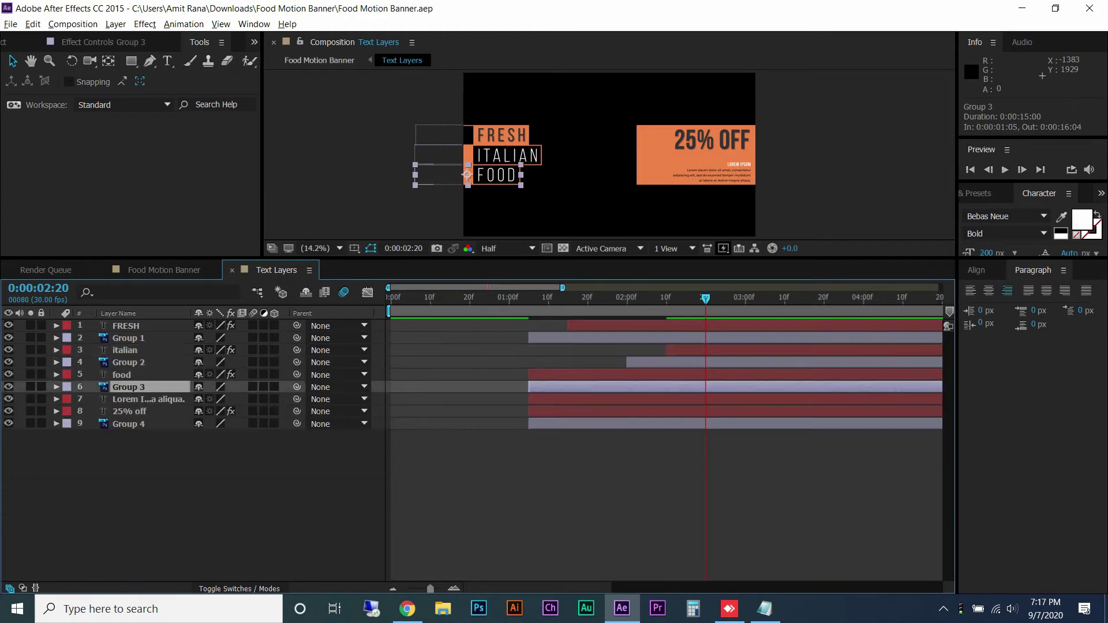
key(alt+bracketleft)
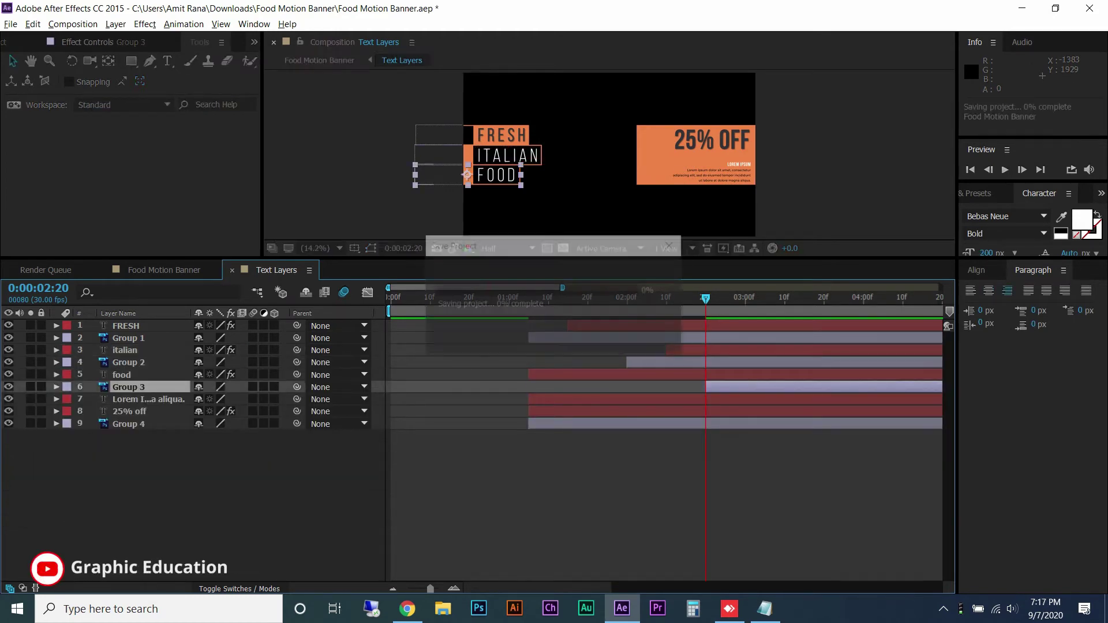
key(p)
key(alt+shift+p)
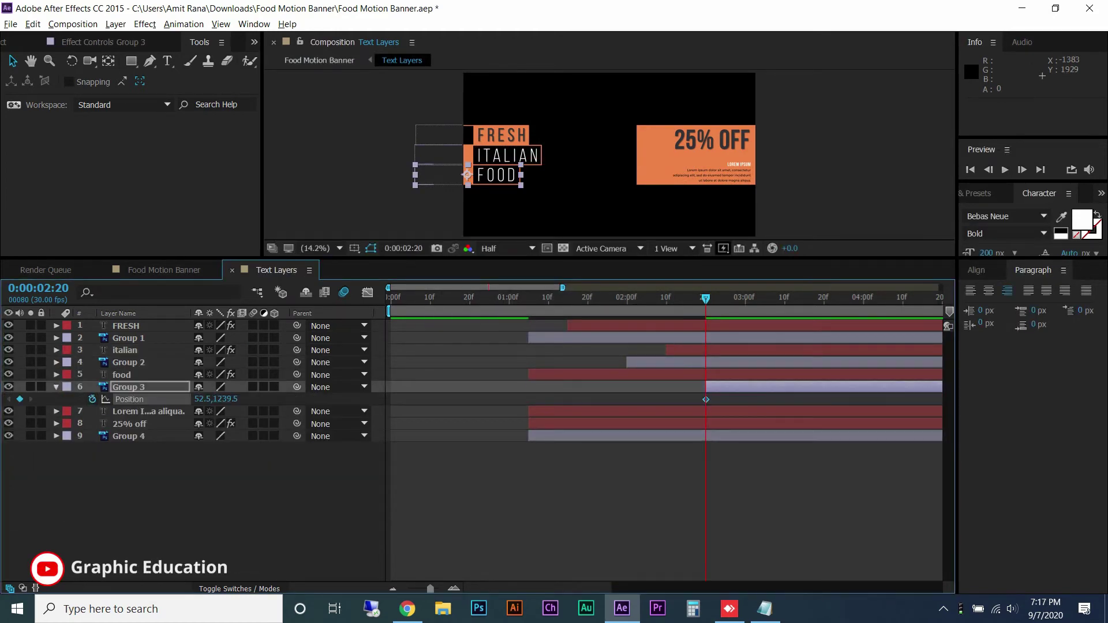
right_click(705, 399)
mouse_move(750, 552)
click(900, 462)
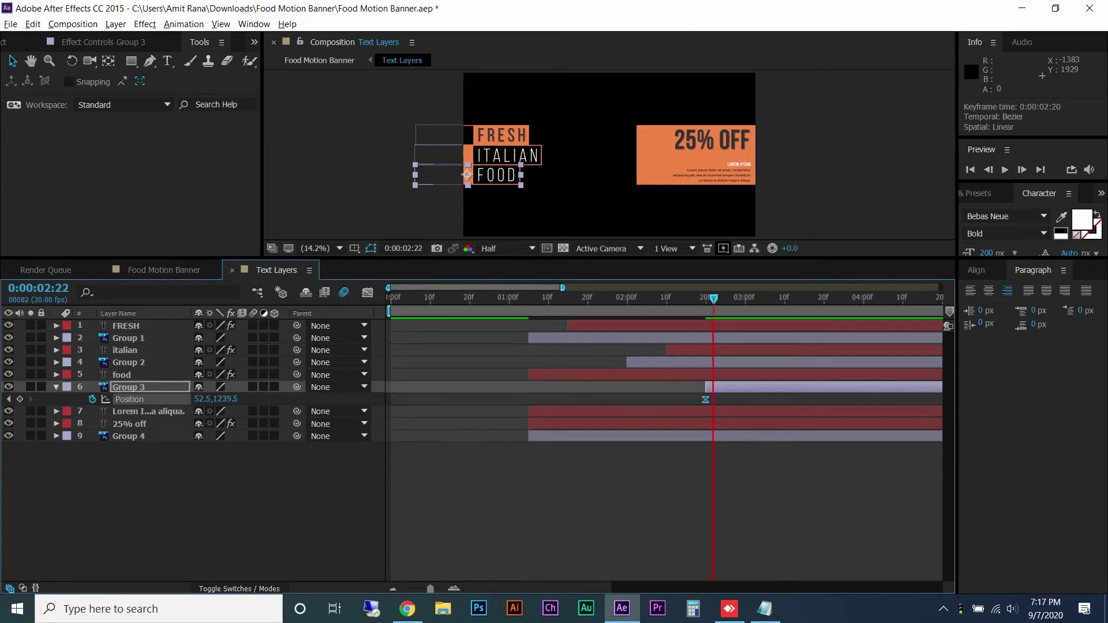
key(shift+Page_Down)
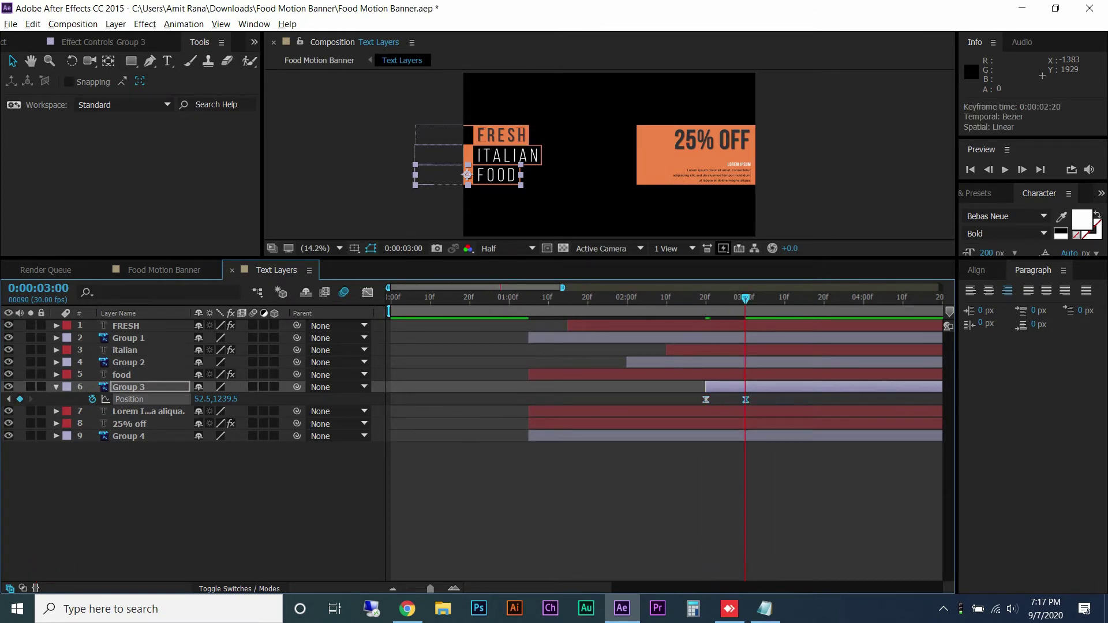
key(shift+Page_Up)
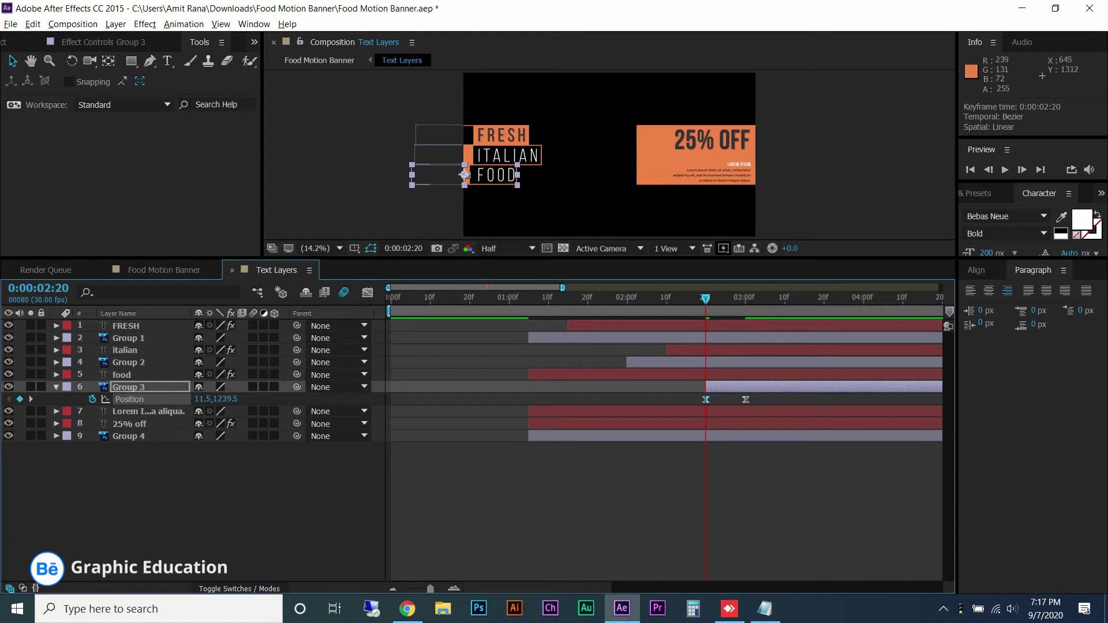
Move Group 3 to -655.2,1239.5 at 2:20, preview, and trim the food layer to 3:00
drag(466, 175, 407, 175)
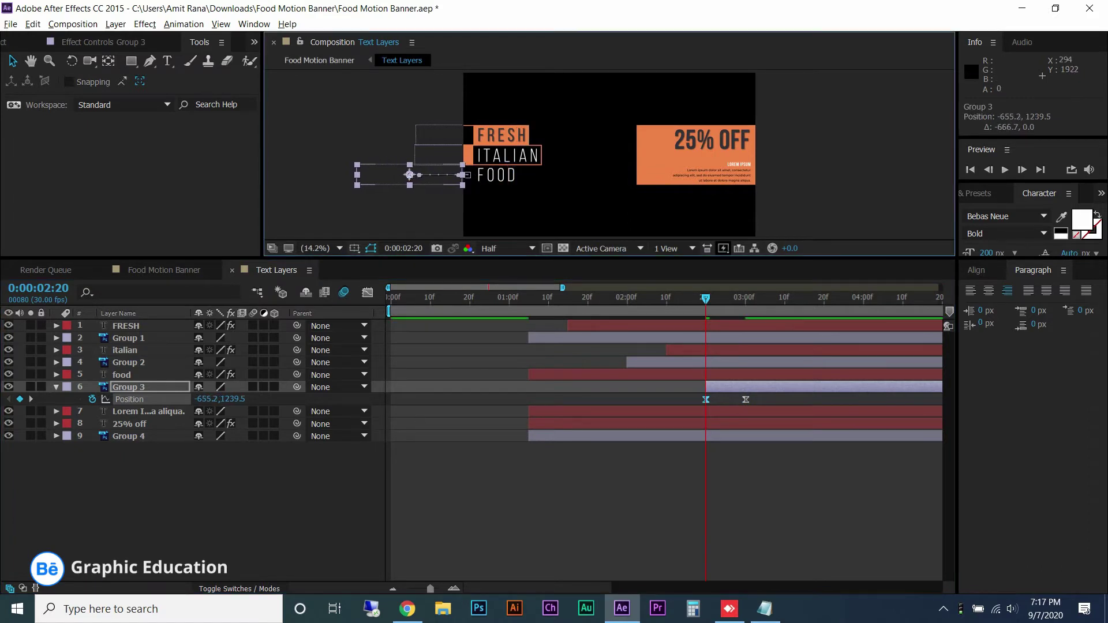
click(367, 293)
key(shift+F3)
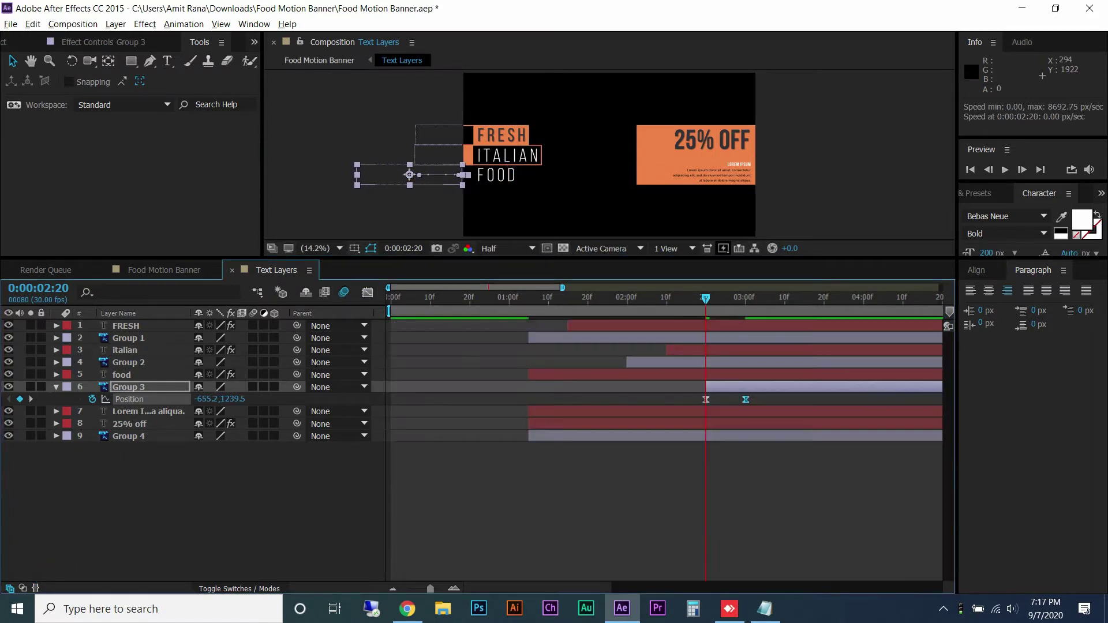
drag(705, 298, 486, 318)
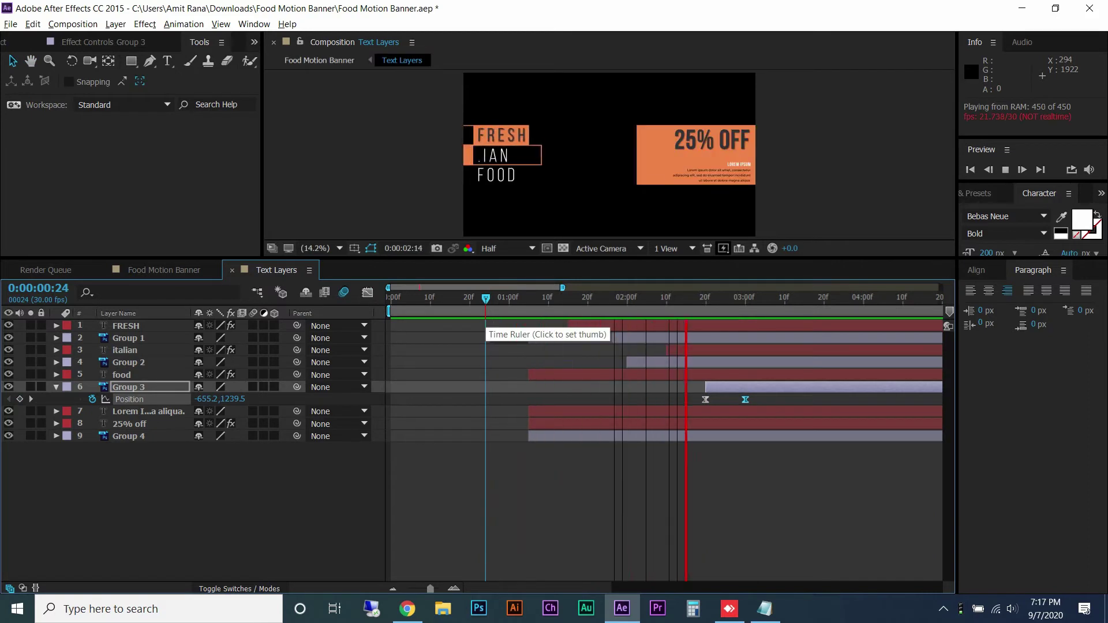
key(space)
drag(780, 297, 746, 298)
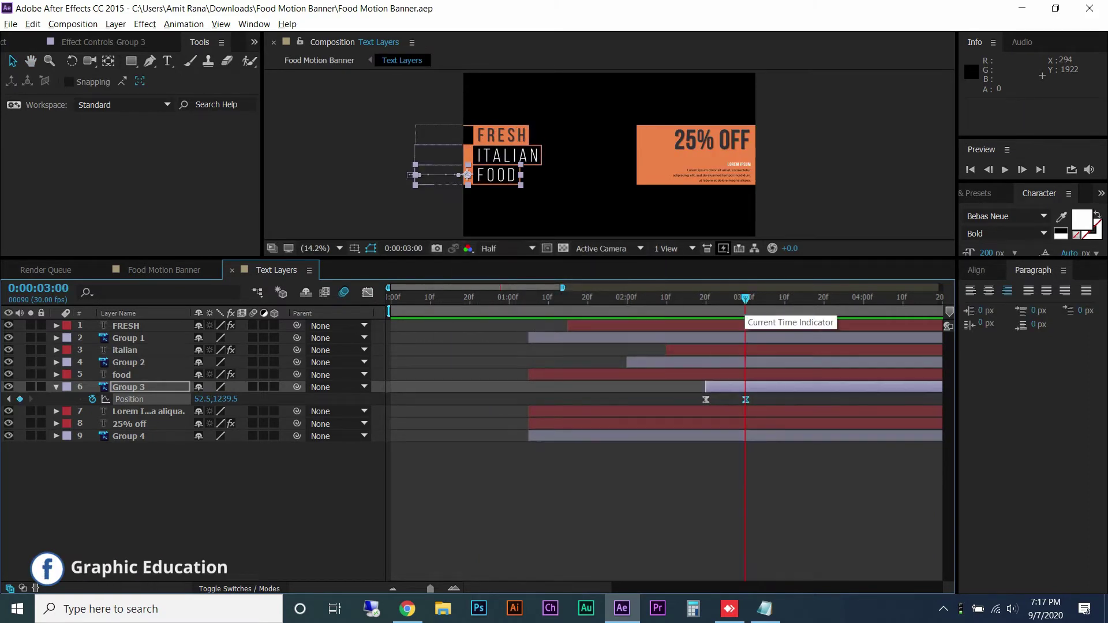
click(495, 174)
key(alt+bracketleft)
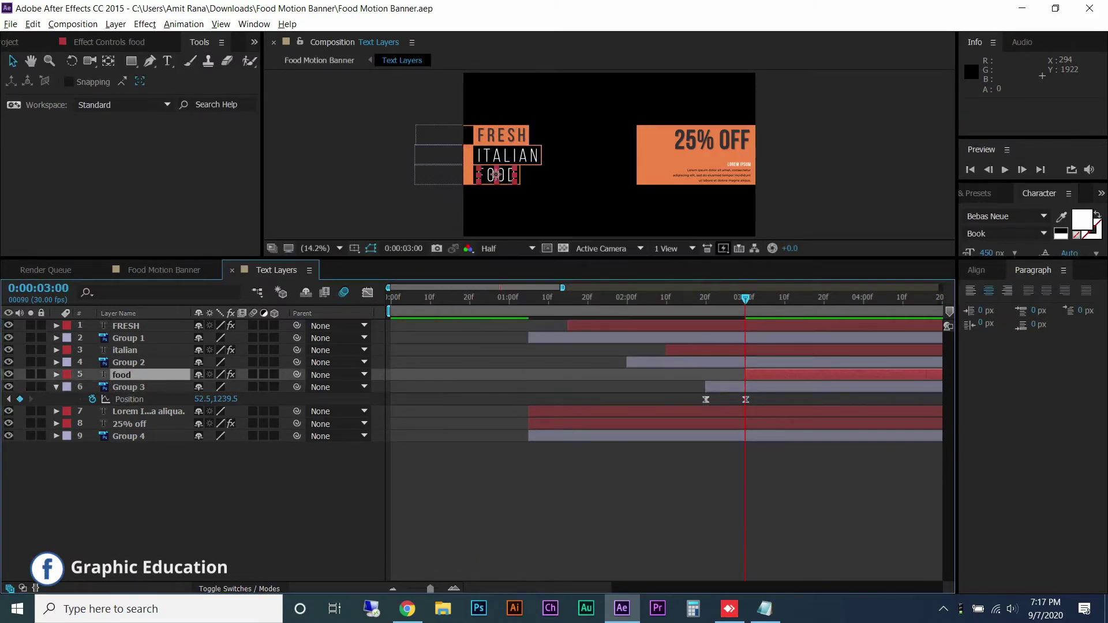
Add a Position text animator to FOOD with eased keyframes at 3:00 and 3:10
key(p)
key(p)
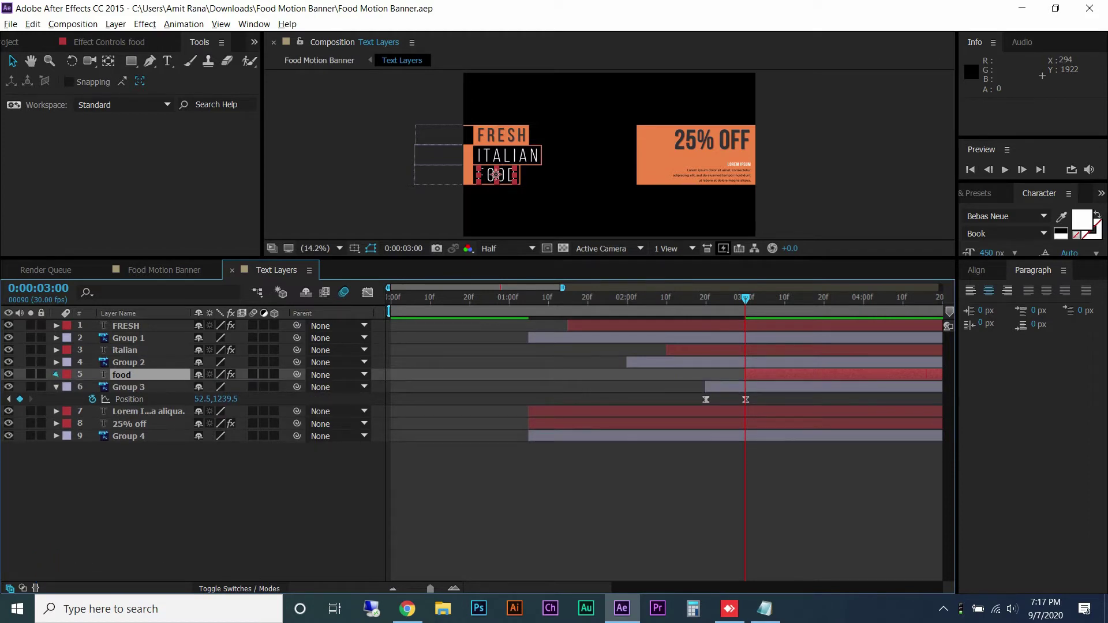
click(56, 374)
click(282, 387)
click(311, 179)
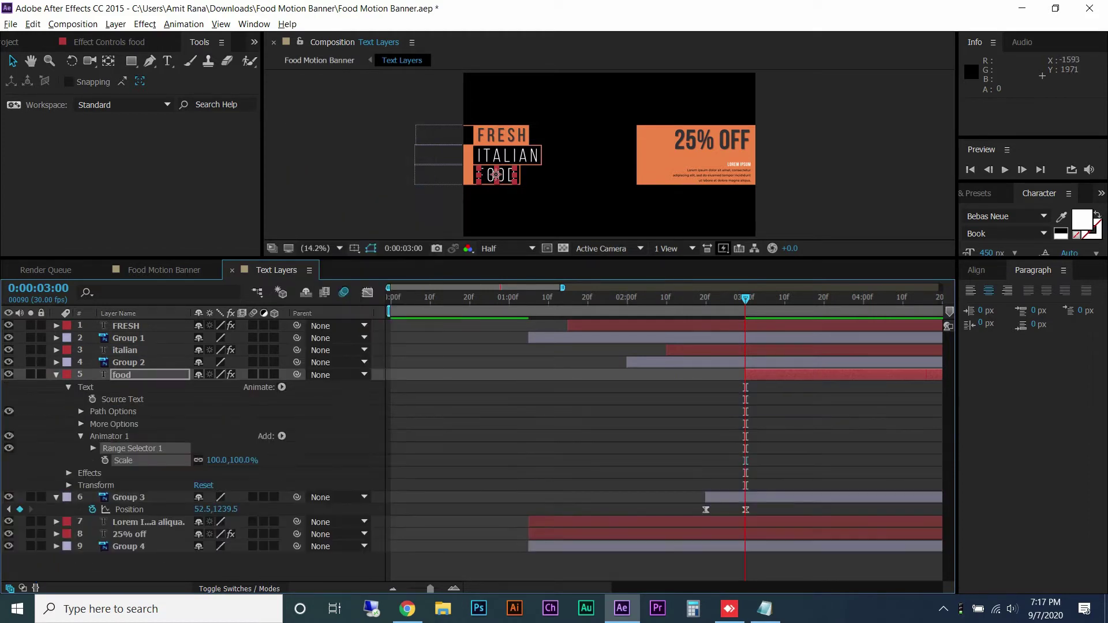
key(ctrl+z)
click(282, 387)
click(306, 165)
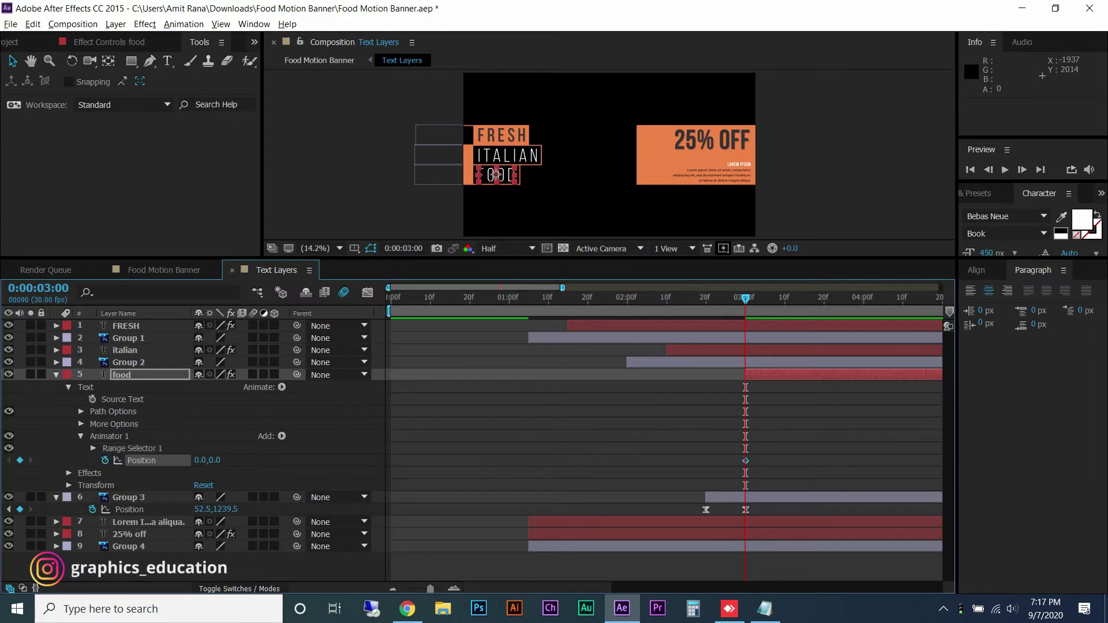
right_click(745, 461)
click(543, 489)
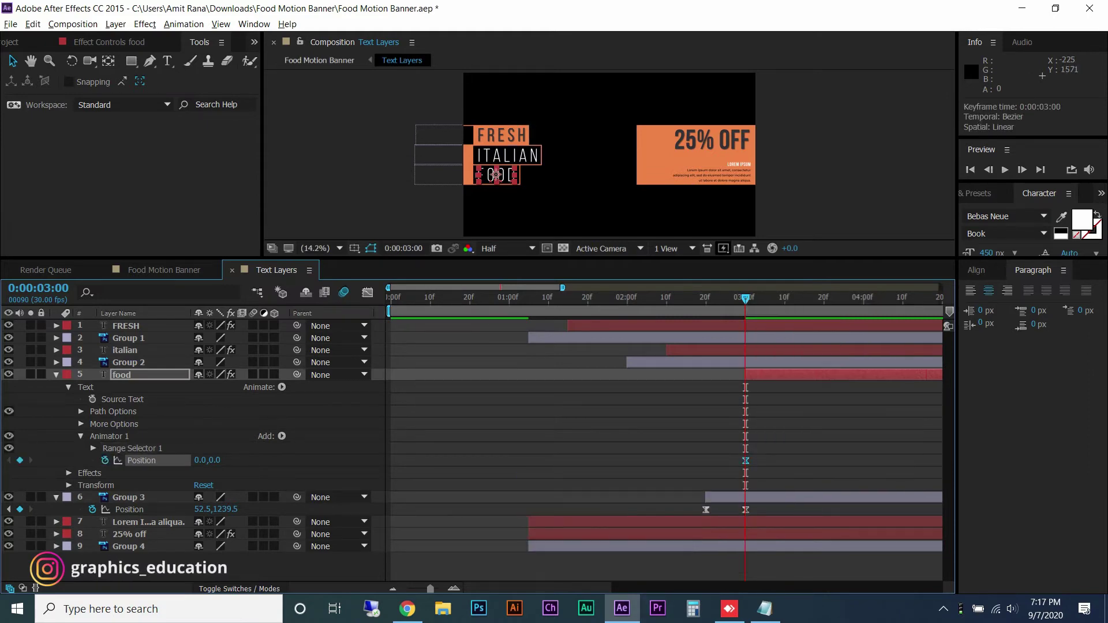
key(ctrl+s)
key(shift+Page_Down)
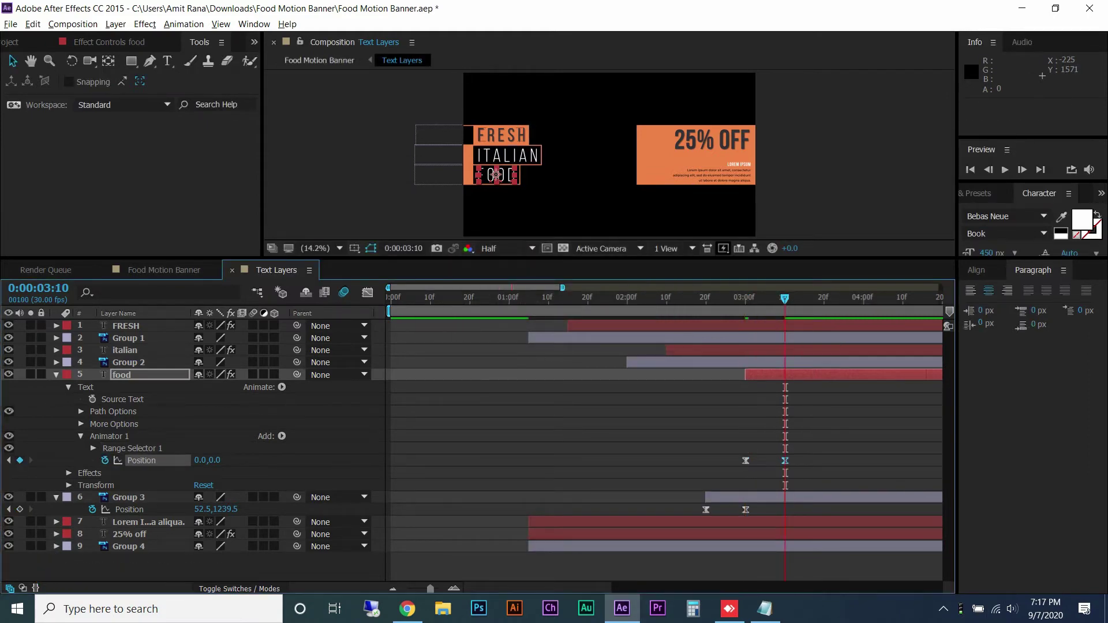
key(shift+Page_Up)
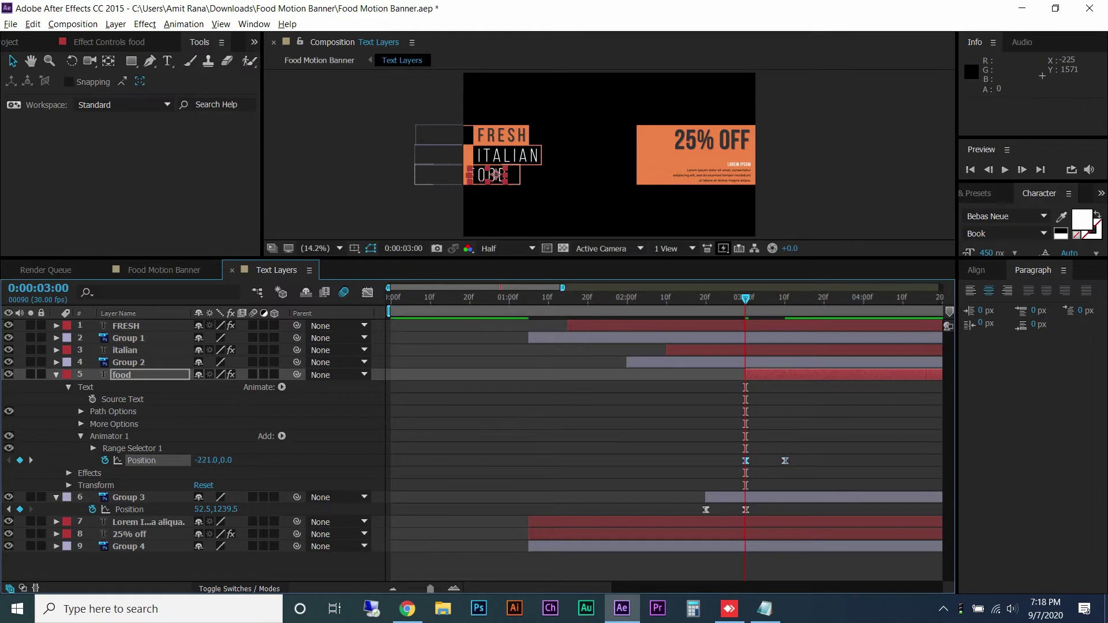
key(ctrl+z)
Add a rectangle mask to FOOD, keyframe its path, and offset the letters to -894,0
right_click(123, 375)
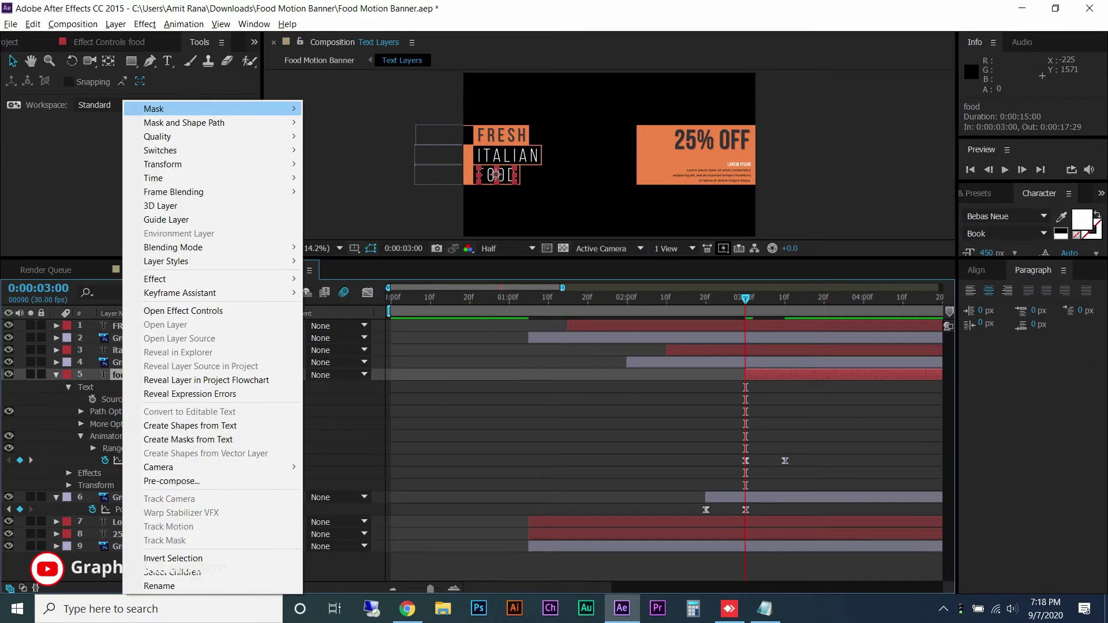
click(329, 105)
click(81, 485)
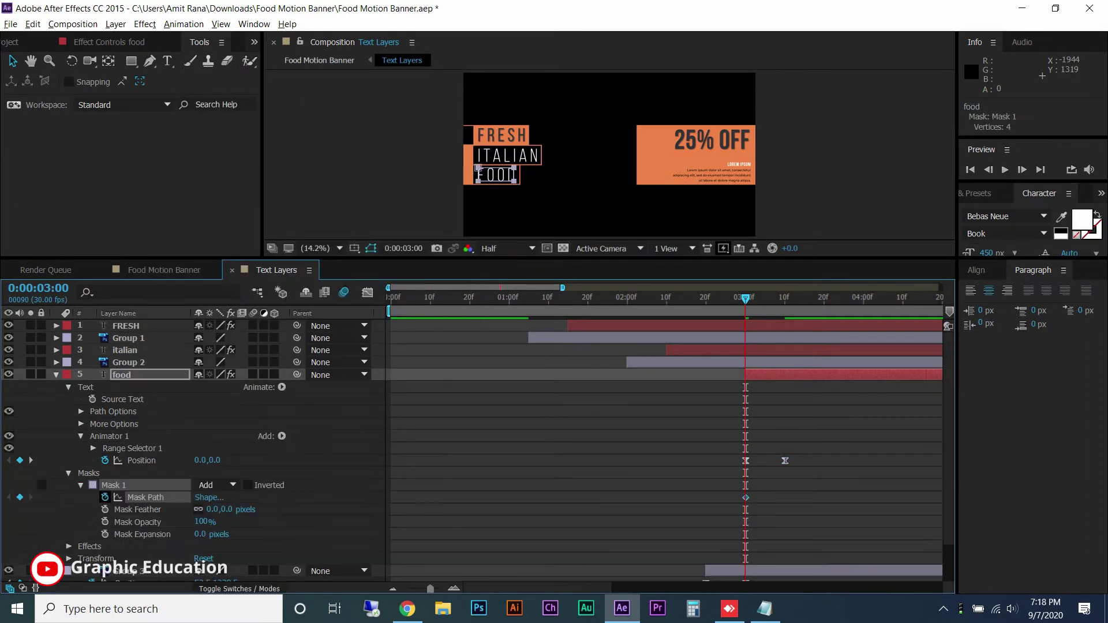
click(105, 498)
click(142, 460)
drag(213, 460, 173, 460)
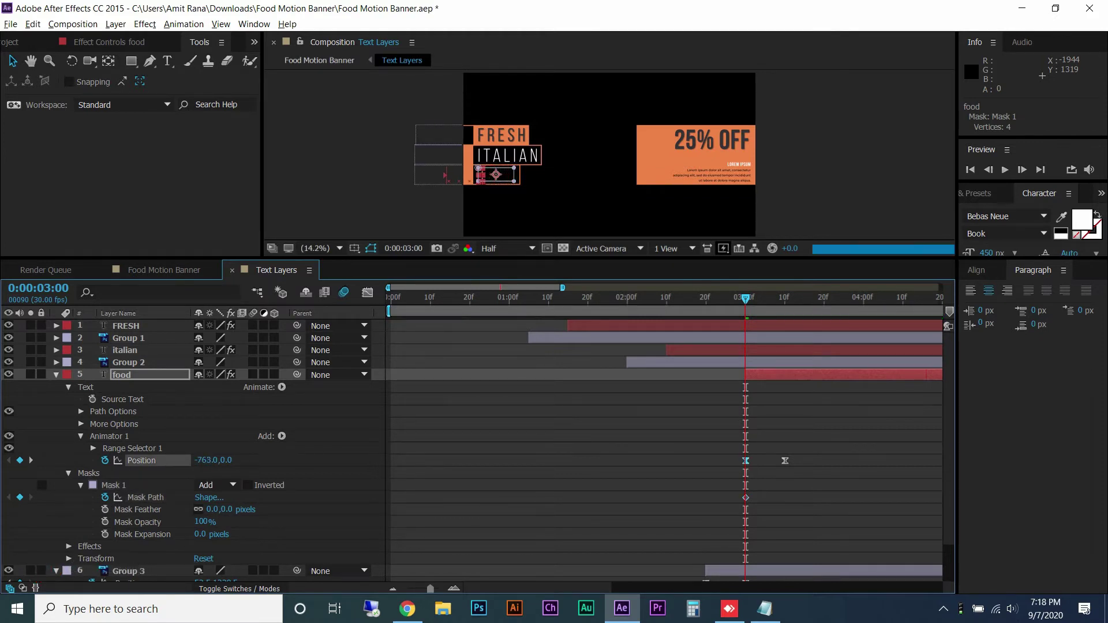
key(ctrl+s)
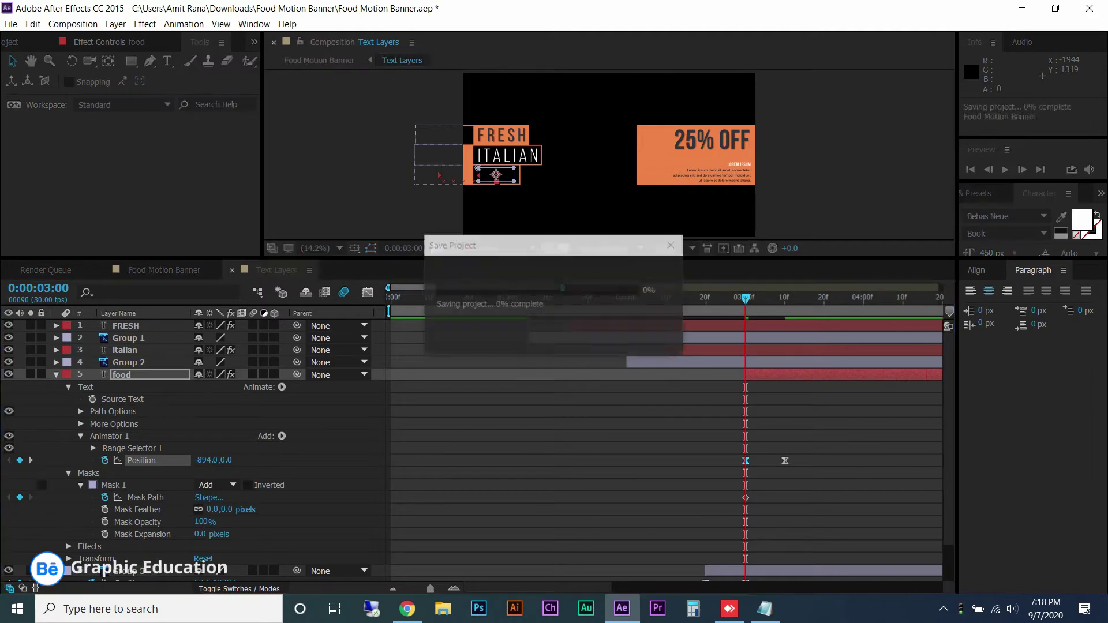
Preview the FOOD slide-in animation from 20 frames in
key(u)
key(u)
click(470, 297)
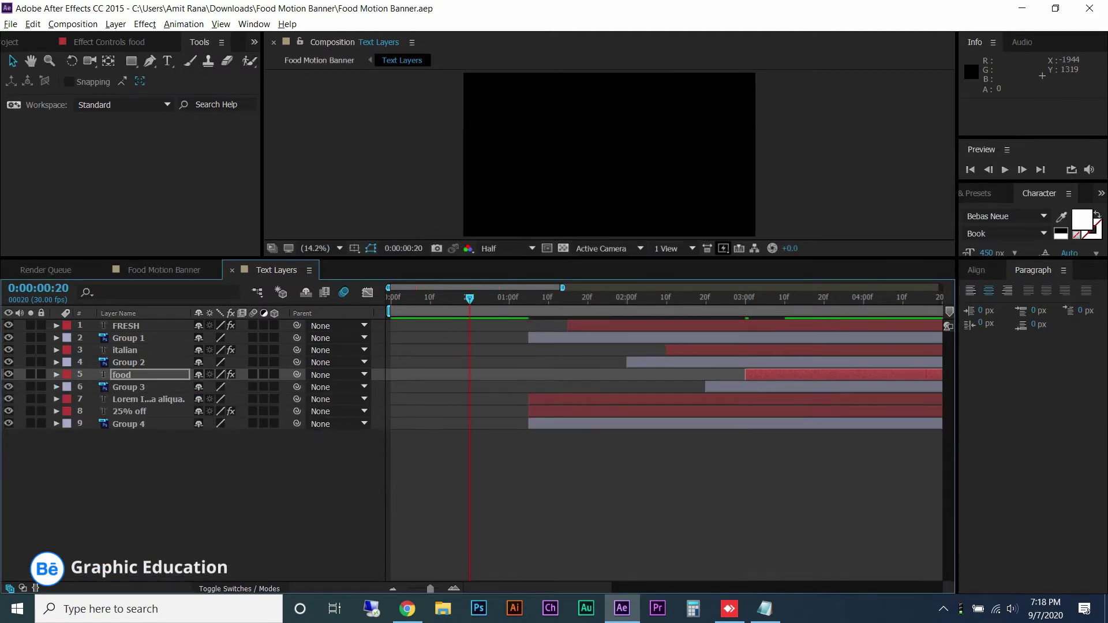
key(space)
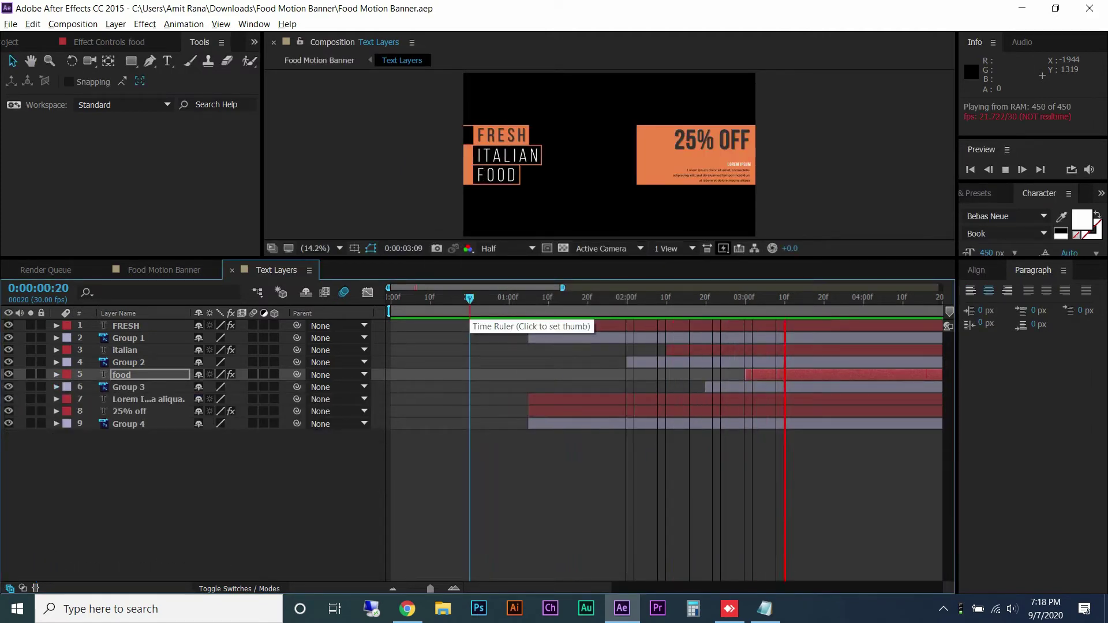
key(space)
key(space)
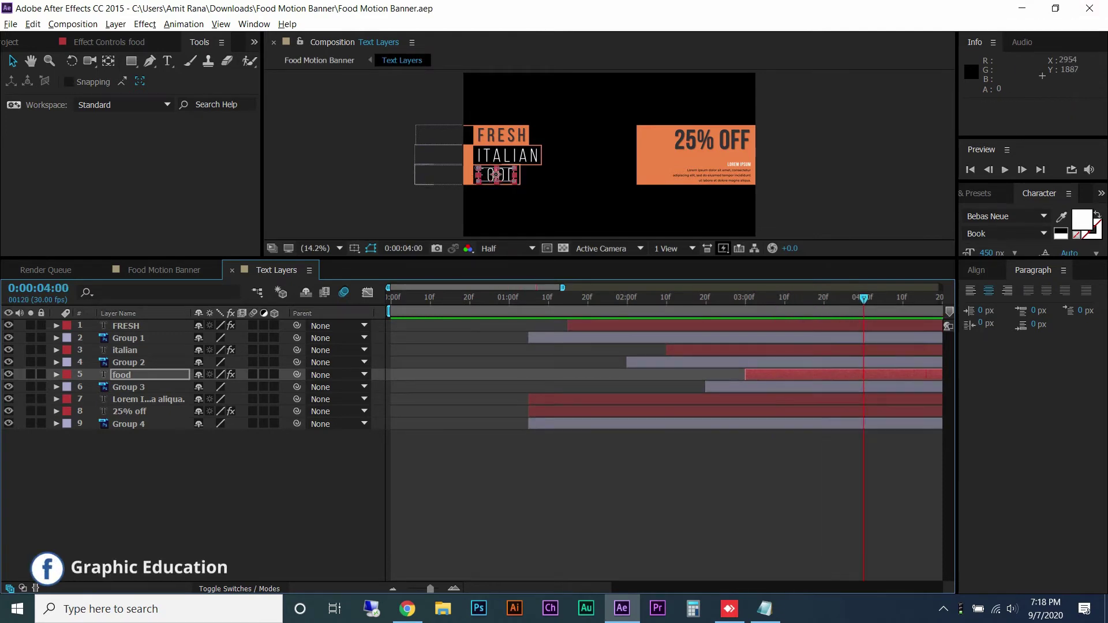
click(680, 173)
Select the orange box group, center its anchor, start it at 4:00 and keyframe Position
click(712, 139)
click(710, 157)
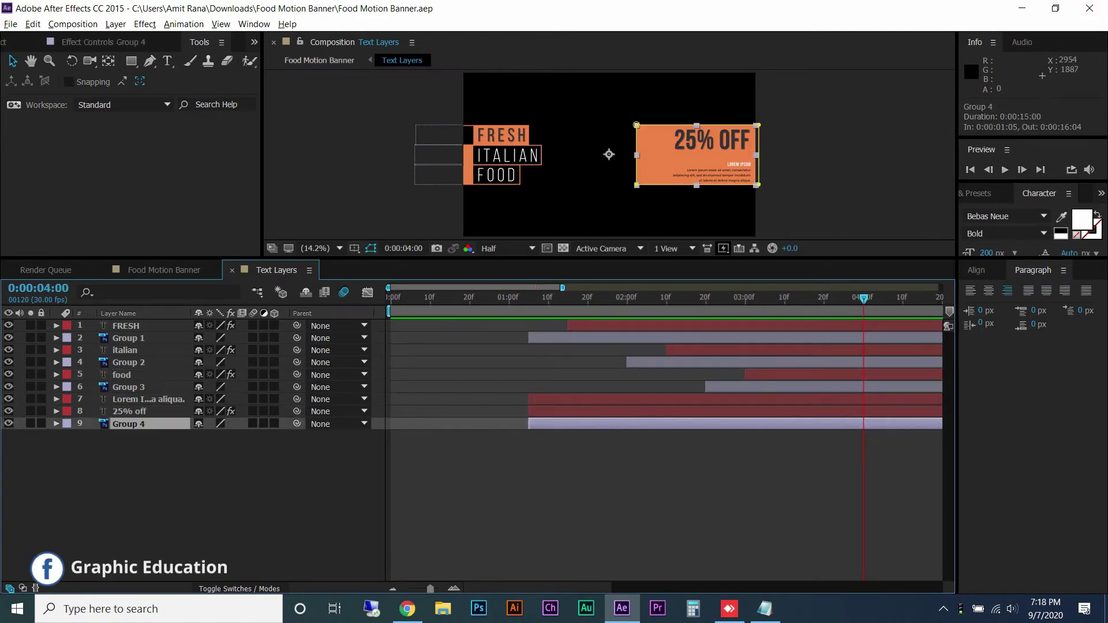
key(ctrl+alt+Home)
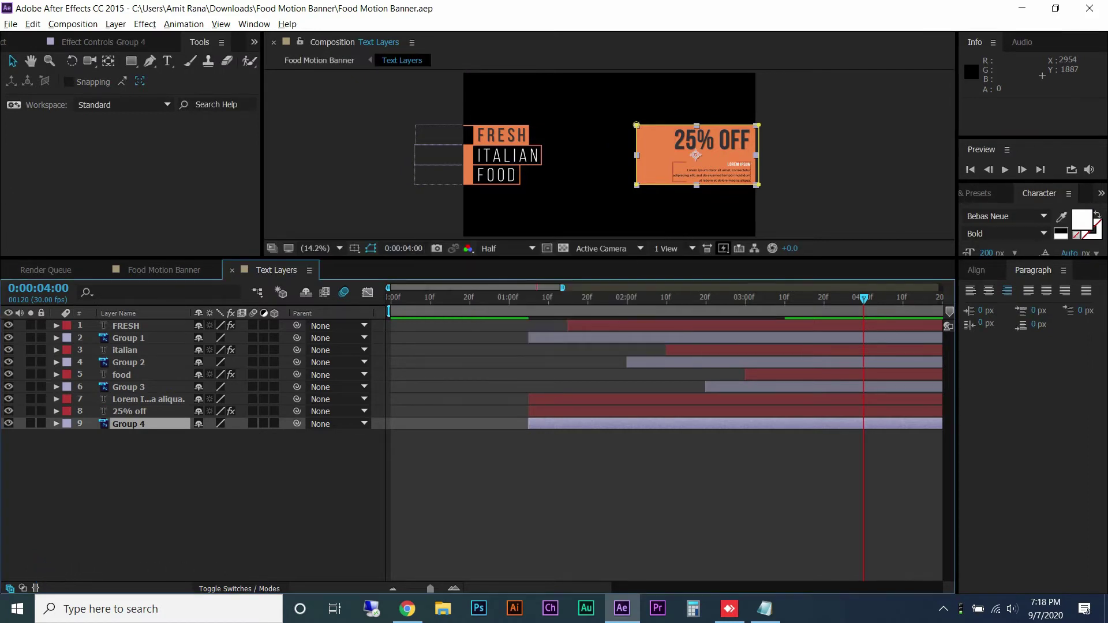
key(bracketleft)
key(d)
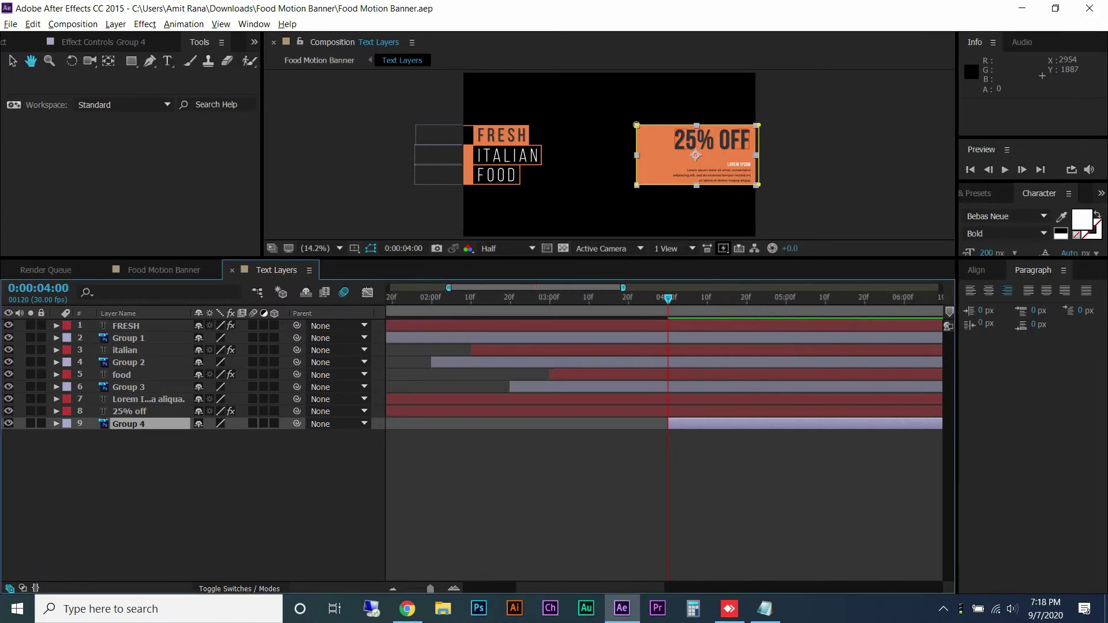
key(alt+shift+p)
Ease the 4:00 Position keyframe and paste a copy at 4:15
right_click(668, 436)
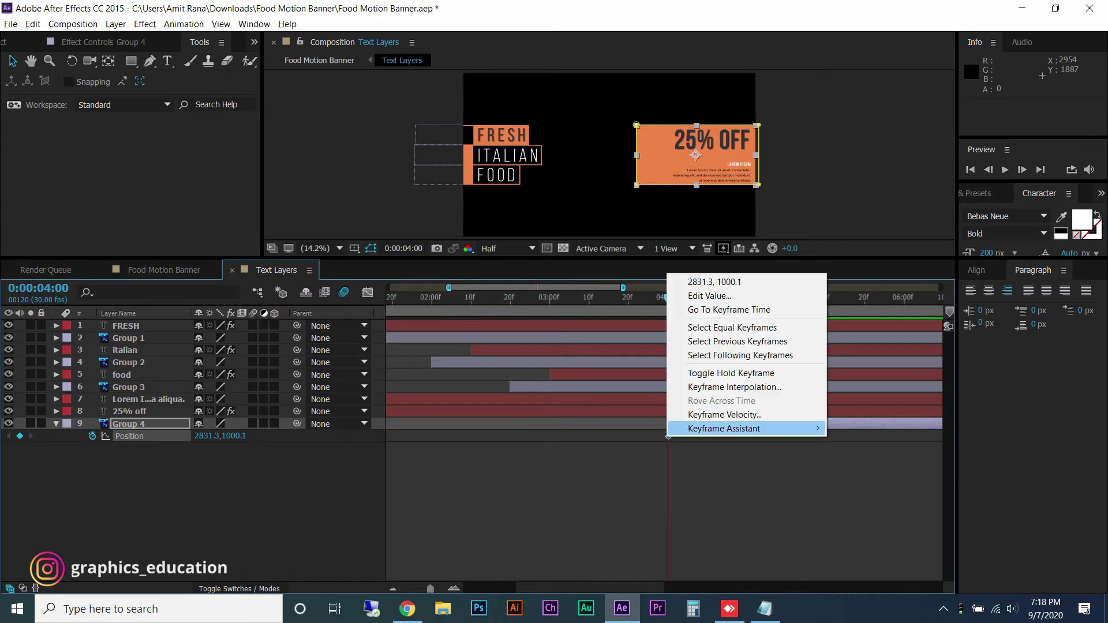
mouse_move(751, 428)
click(863, 456)
key(ctrl+c)
drag(667, 297, 726, 297)
key(ctrl+v)
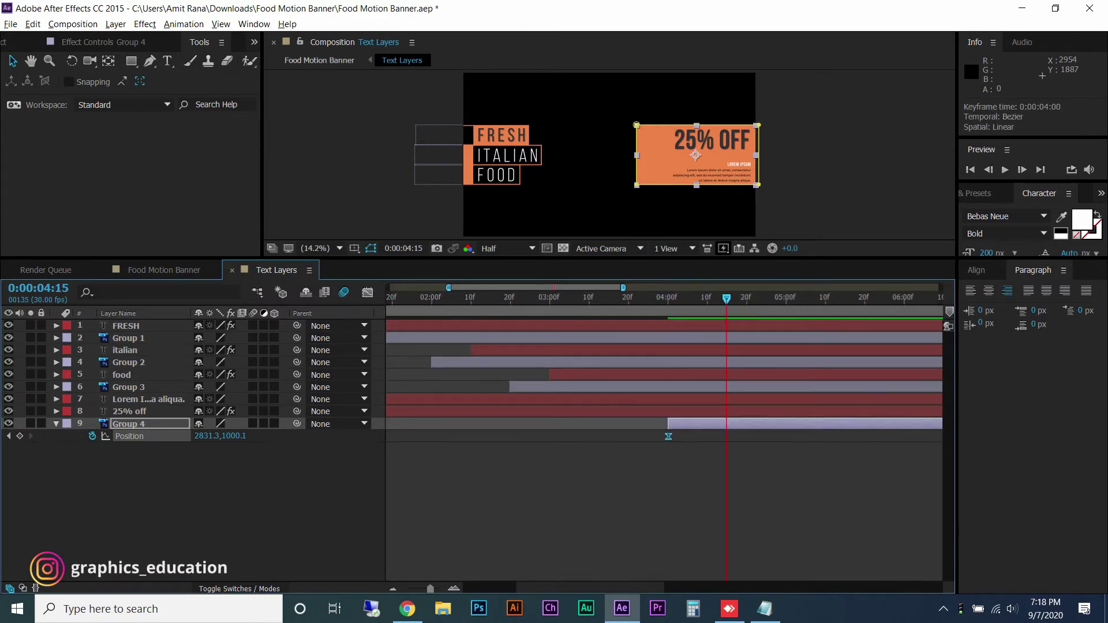
At 4:00, move the orange box off the right edge of the frame
key(j)
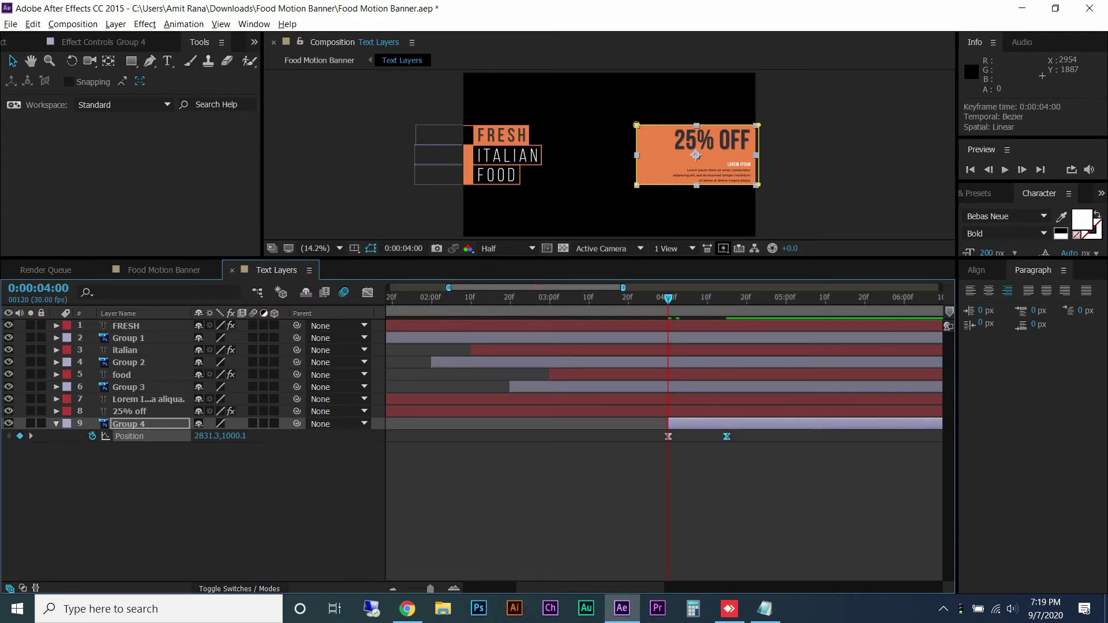
drag(697, 156, 688, 155)
key(u)
key(u)
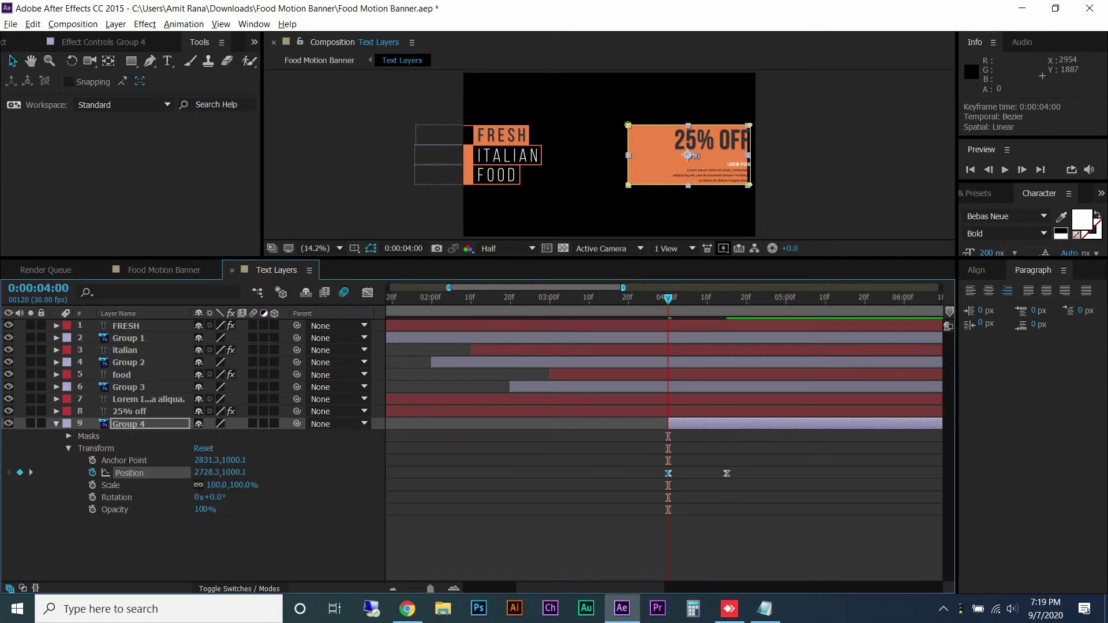
key(Delete)
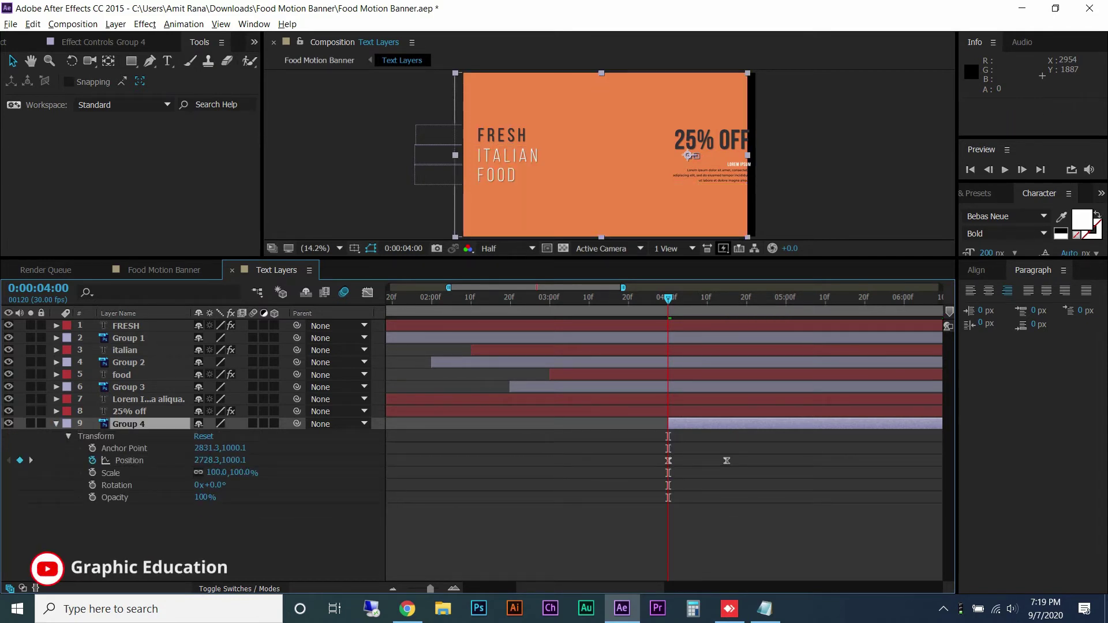
key(ctrl+z)
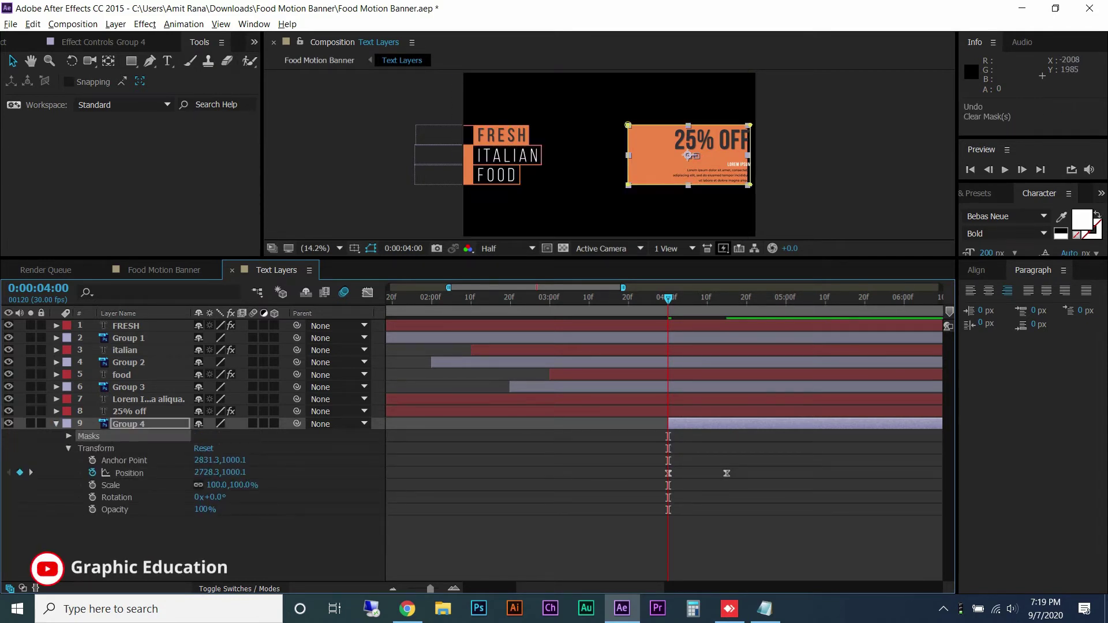
drag(722, 176, 653, 176)
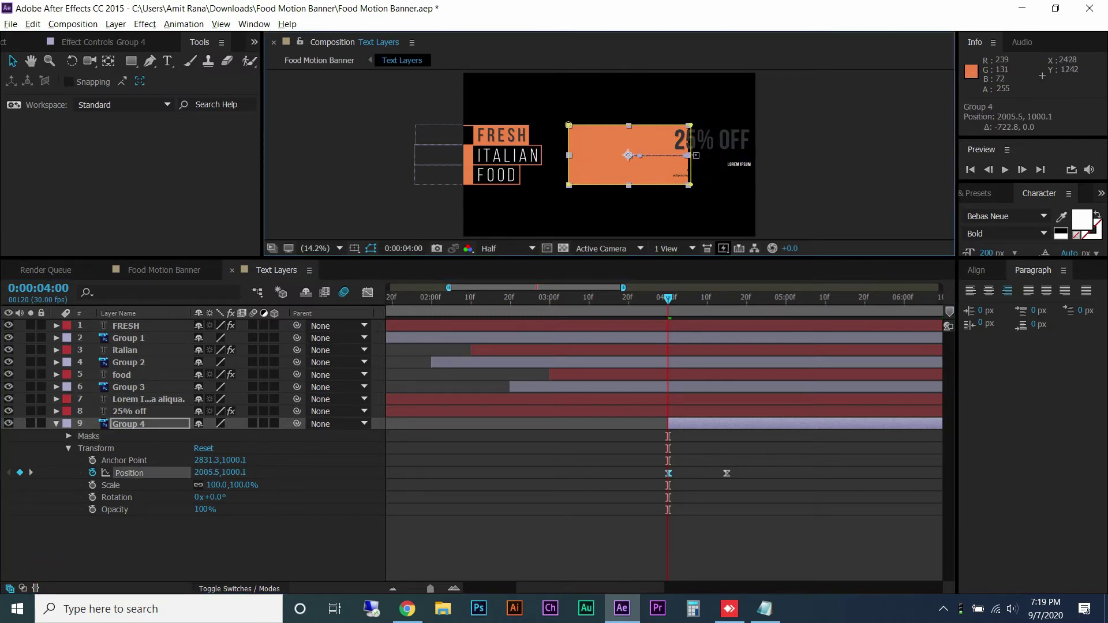
key(ctrl+z)
key(ctrl+z)
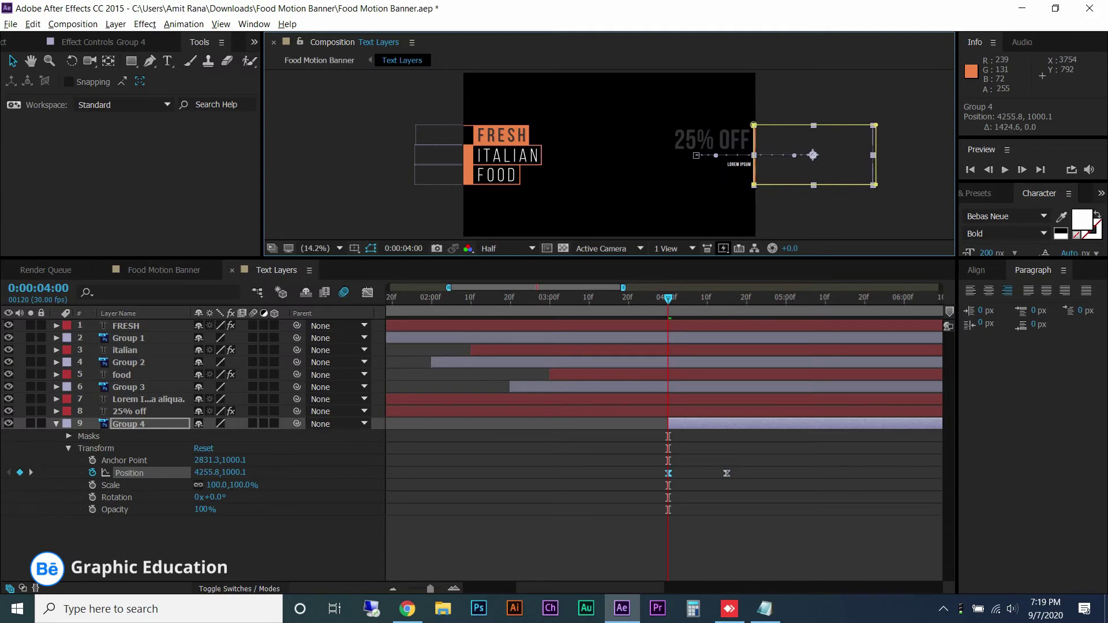
drag(750, 137, 774, 138)
Make the box start fast and ease to a stop in the speed graph, then save and preview
click(367, 293)
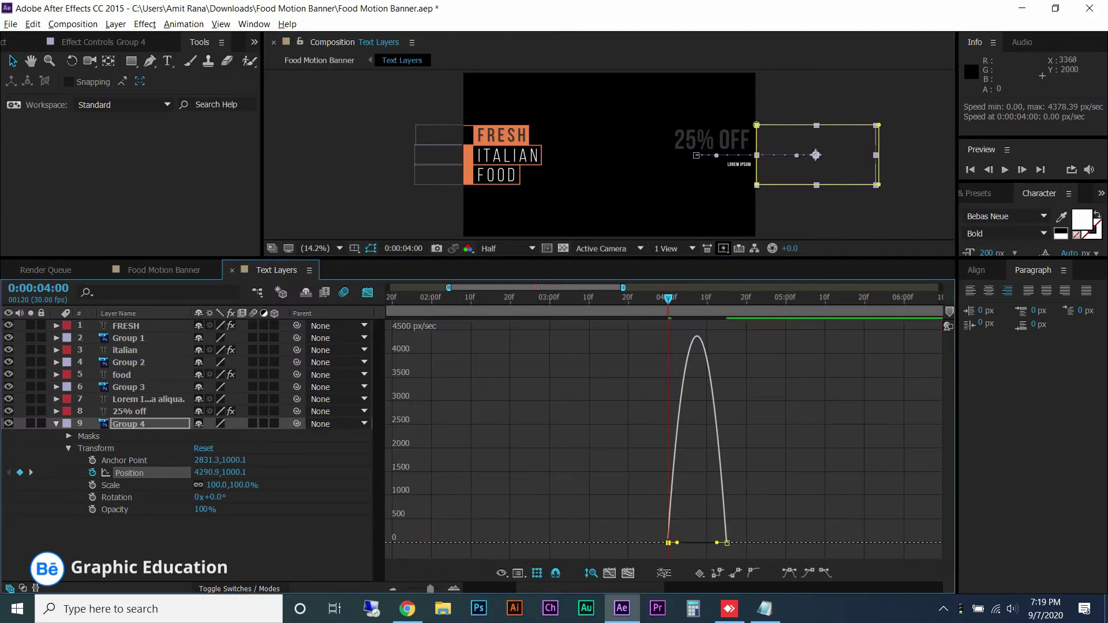
drag(688, 543, 671, 543)
key(shift+F3)
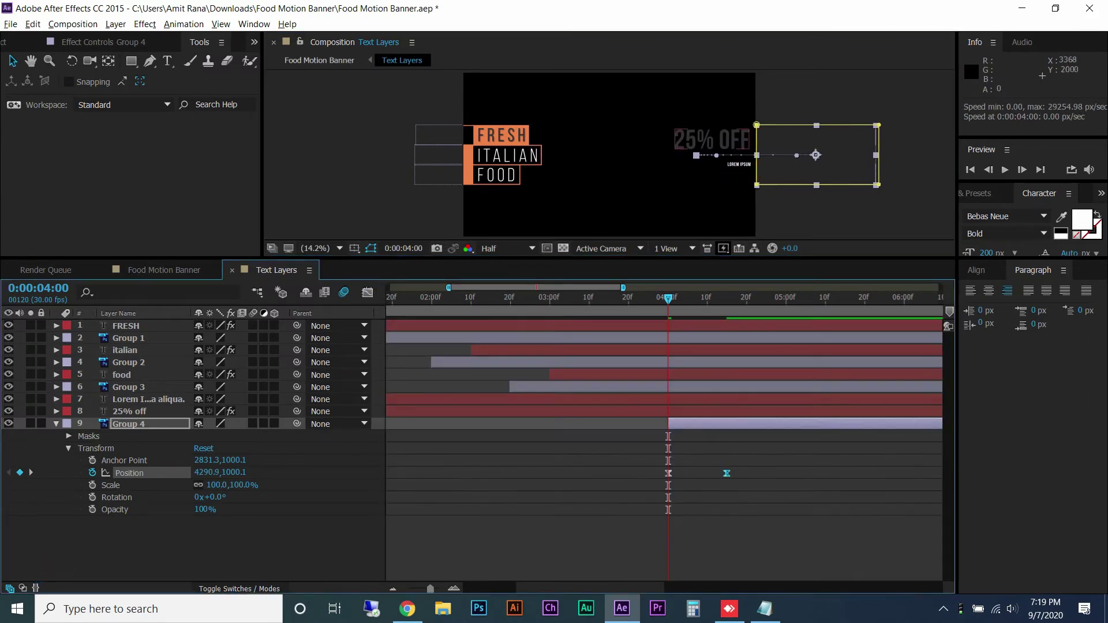
key(space)
key(ctrl+s)
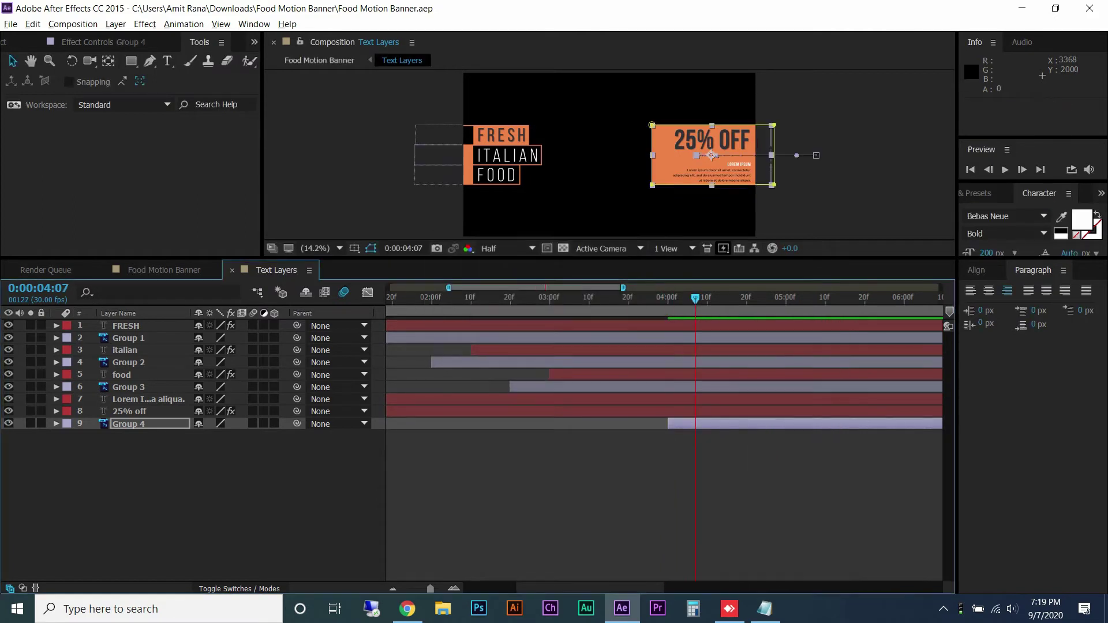
key(space)
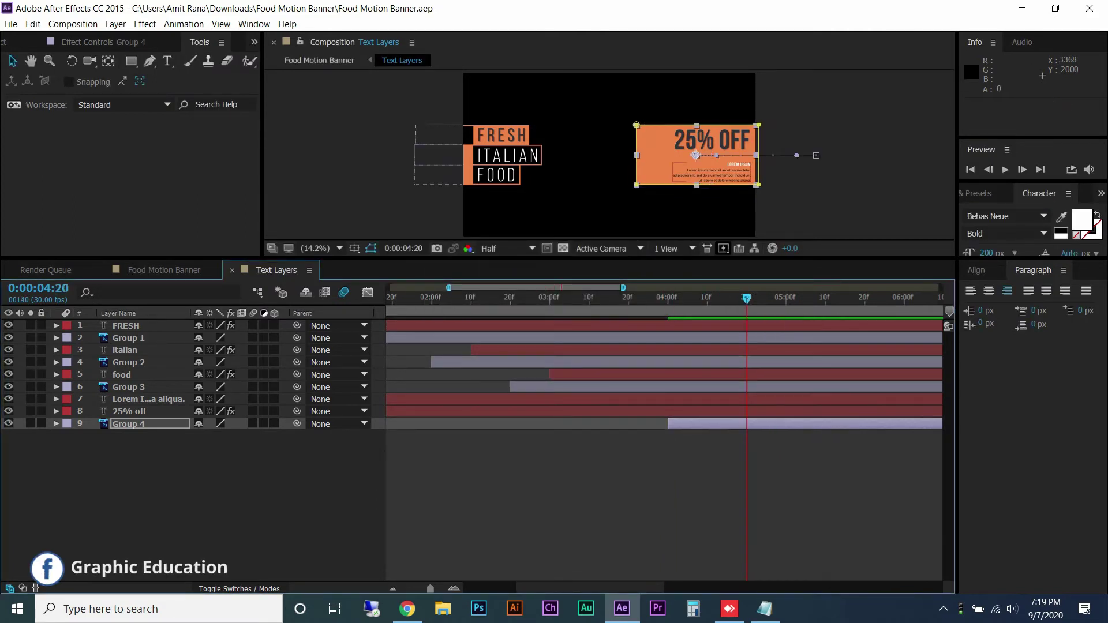
click(149, 399)
Start the 25% off and paragraph text layers at 4:20 and save
shift+click(129, 411)
key(alt+bracketleft)
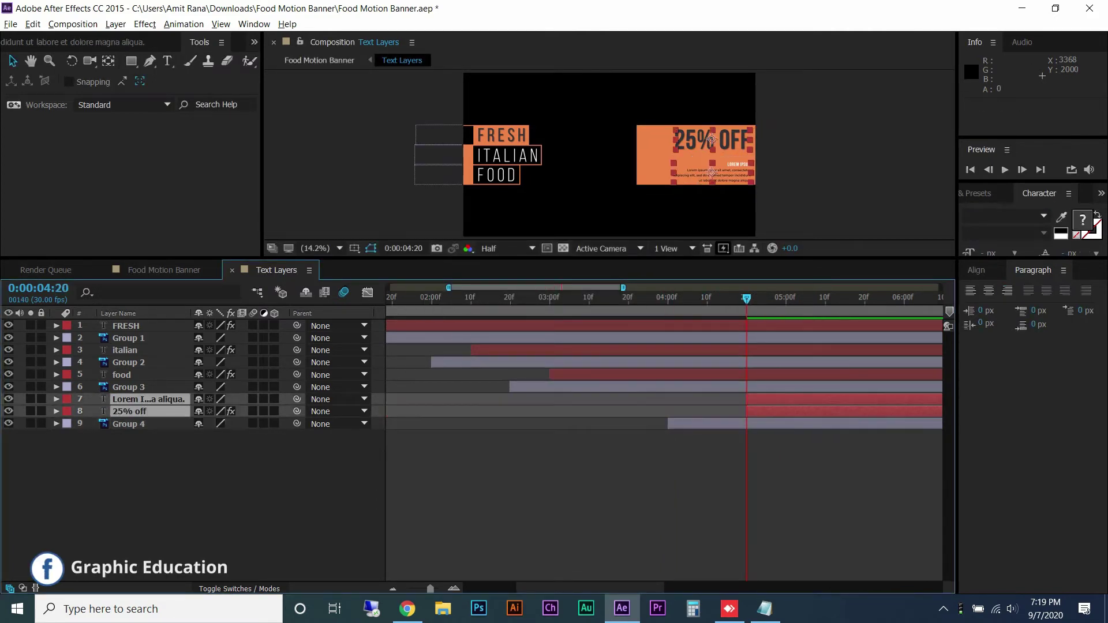
key(p)
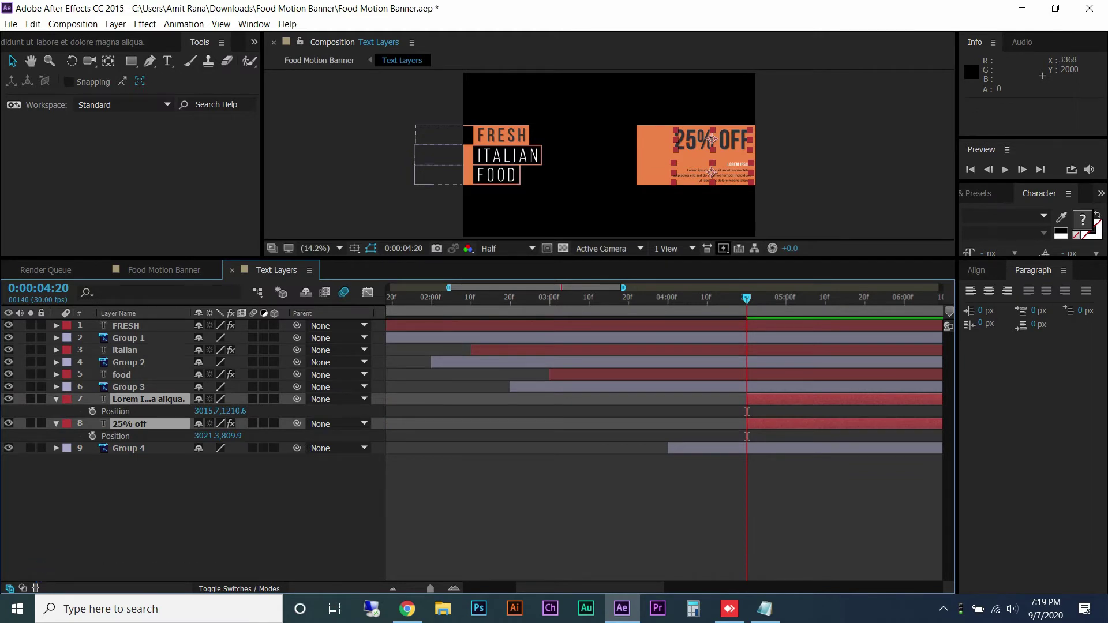
key(ctrl+s)
key(ctrl+shift+a)
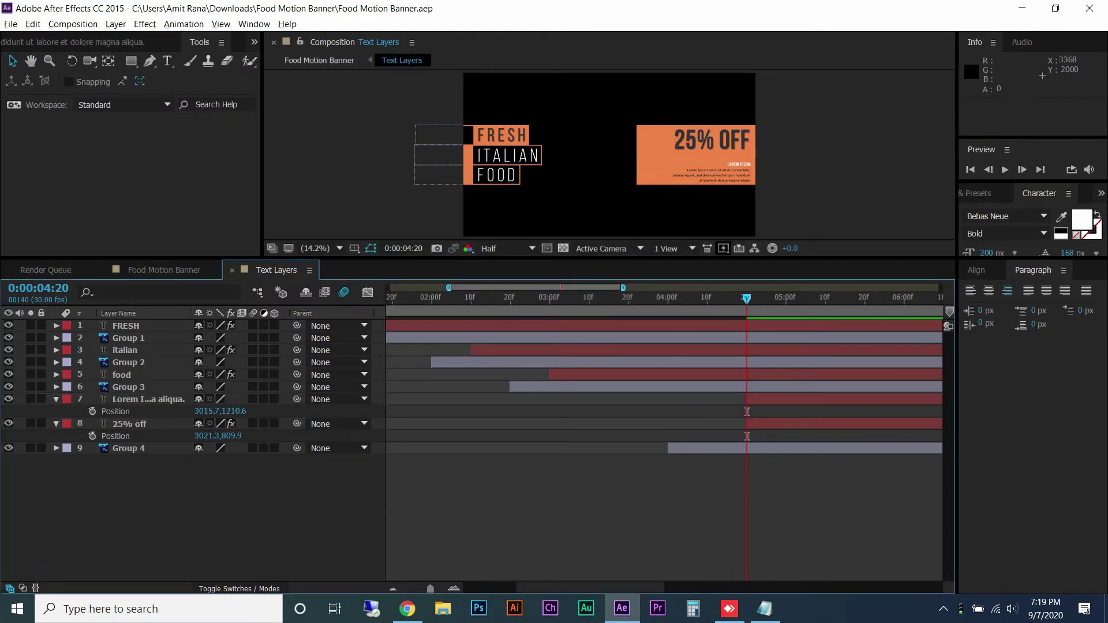
Add a Position text animator to the paragraph with eased keyframes at 4:20 and 5:00
click(56, 399)
click(69, 424)
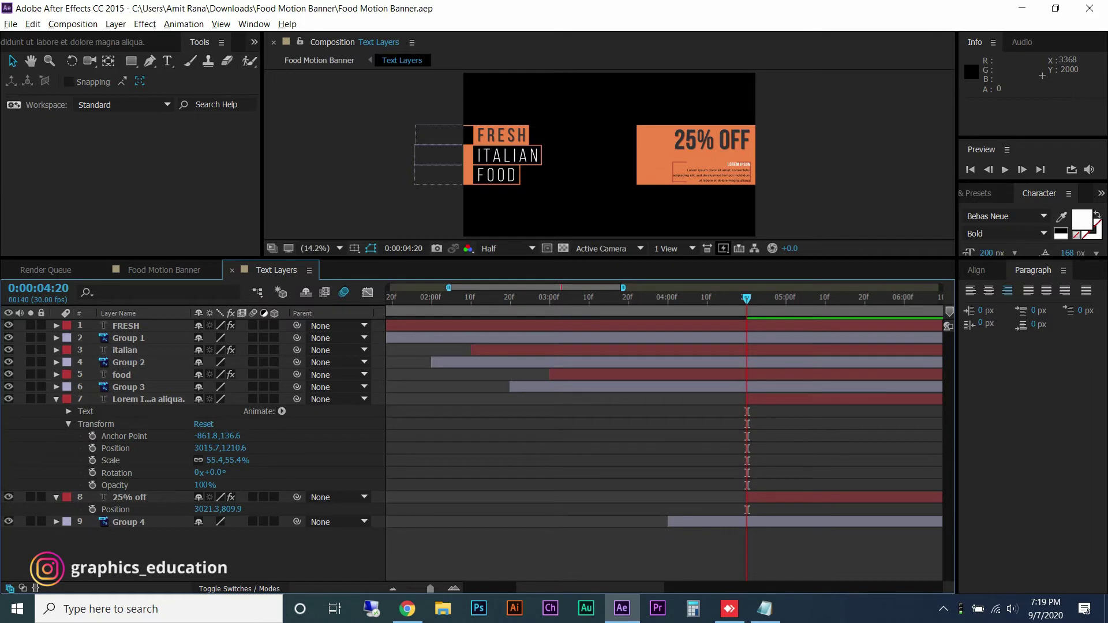
click(69, 423)
click(282, 411)
click(306, 189)
click(104, 485)
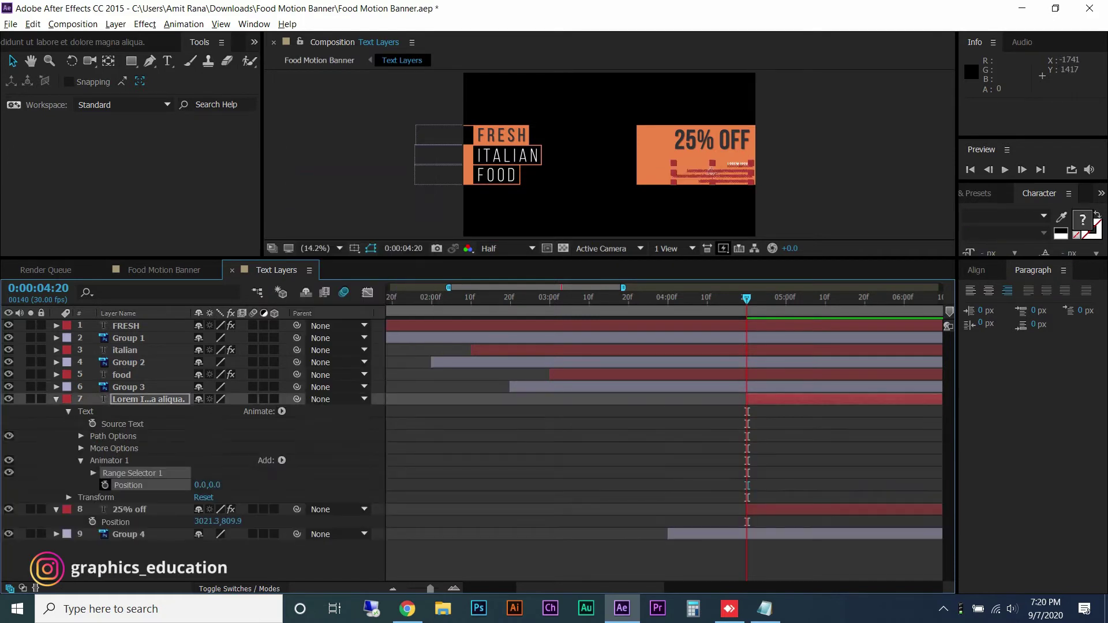
right_click(747, 485)
mouse_move(796, 475)
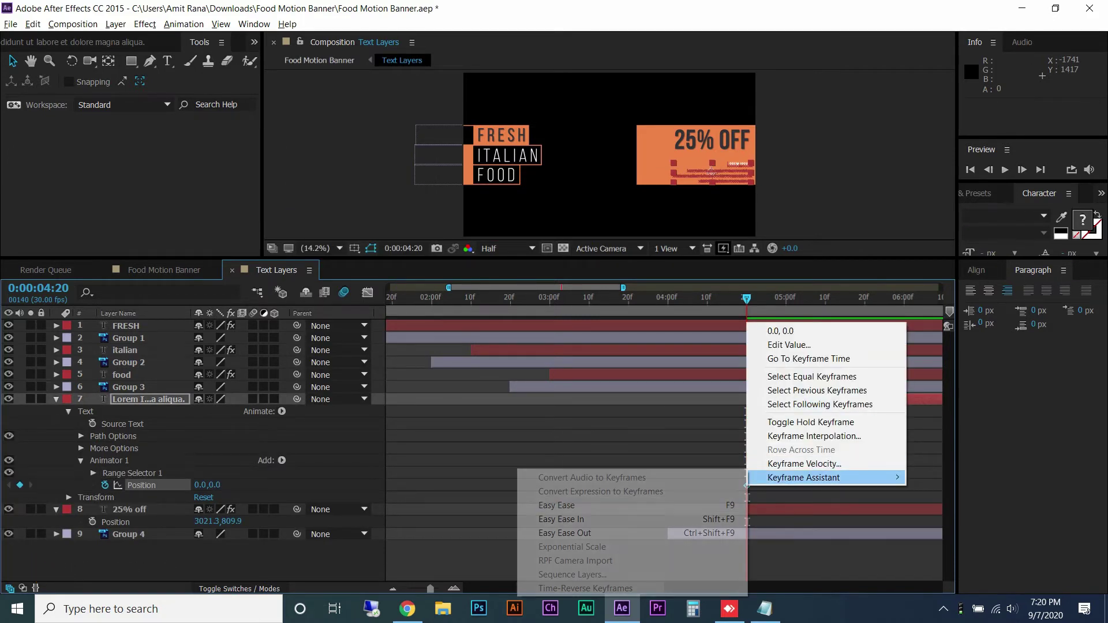
click(577, 502)
key(shift+Page_Down)
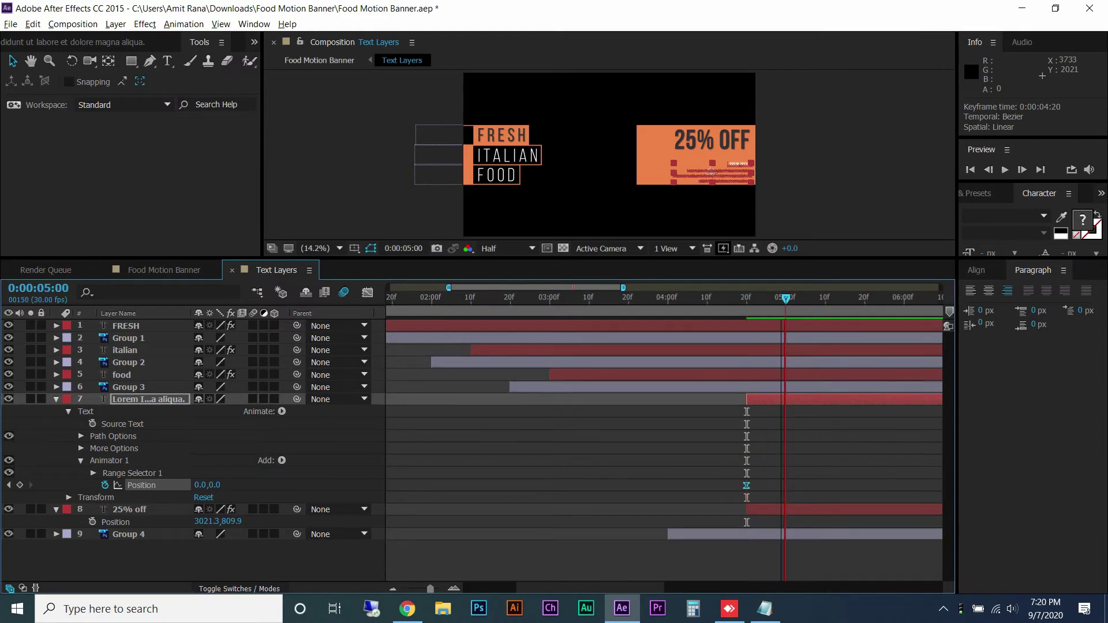
click(19, 485)
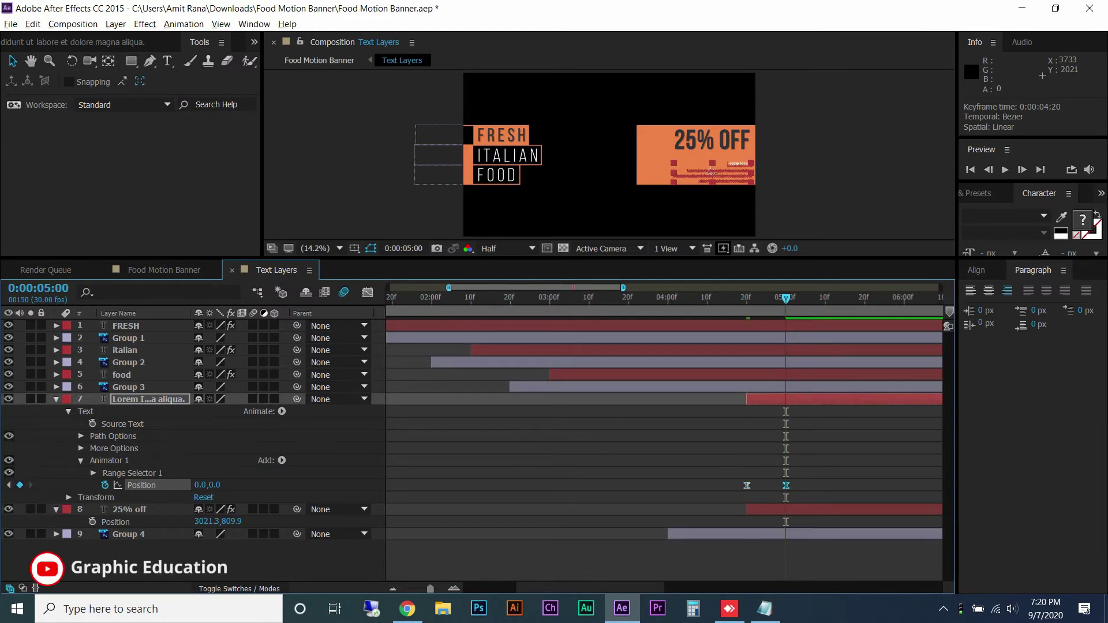
Add a mask to the paragraph and offset its animator Position to 1718 at 4:20
right_click(111, 399)
mouse_move(139, 106)
click(323, 106)
key(shift+Page_Up)
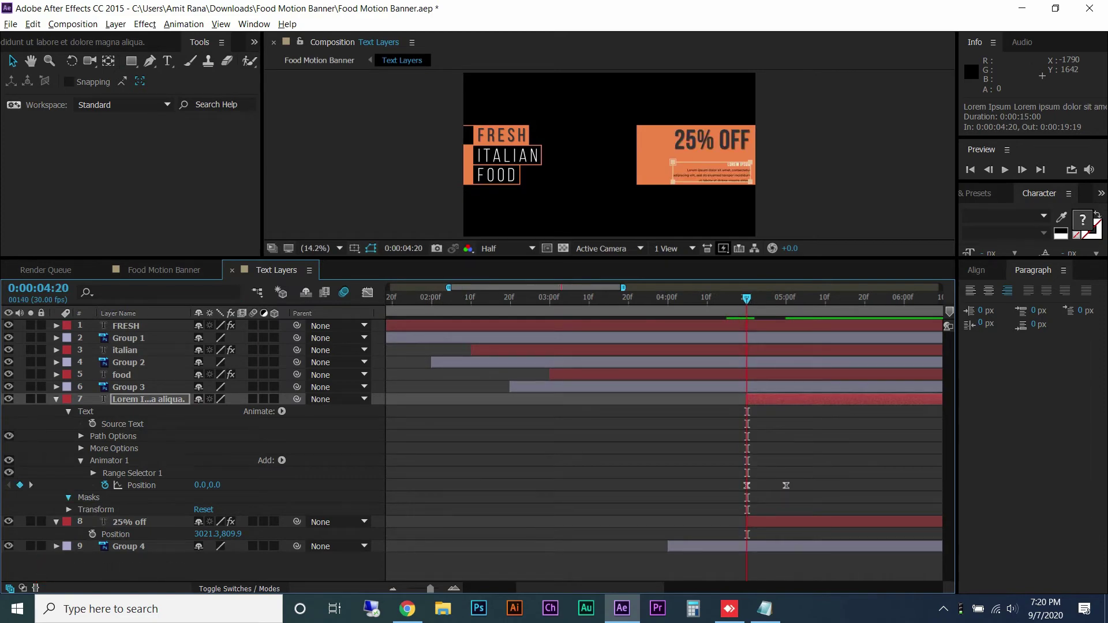
key(alt+shift+m)
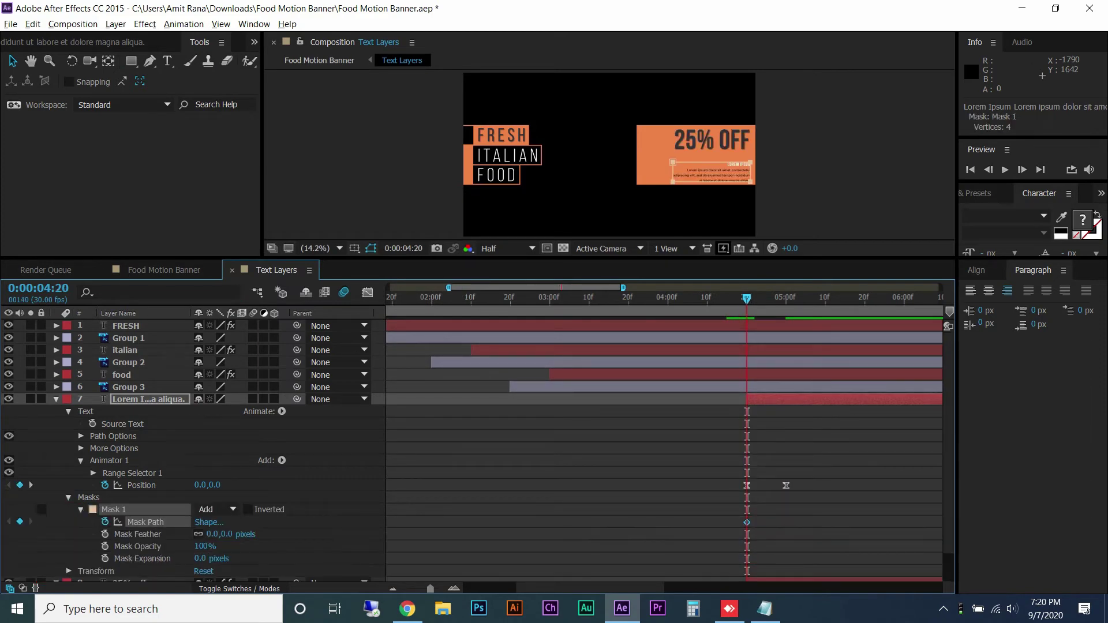
drag(198, 485, 300, 485)
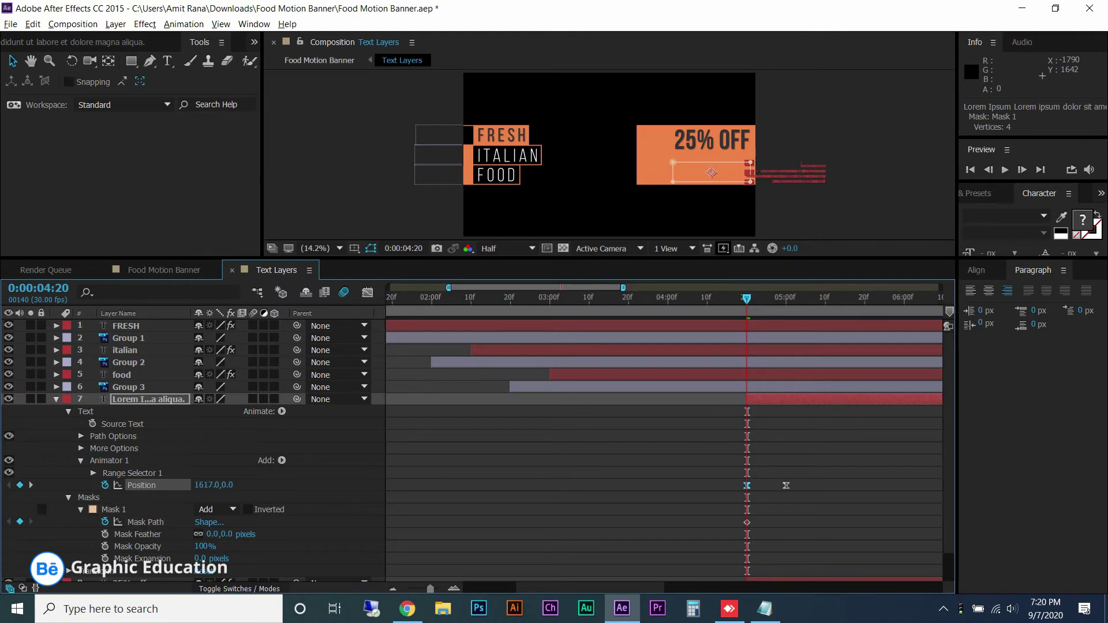
drag(213, 485, 243, 485)
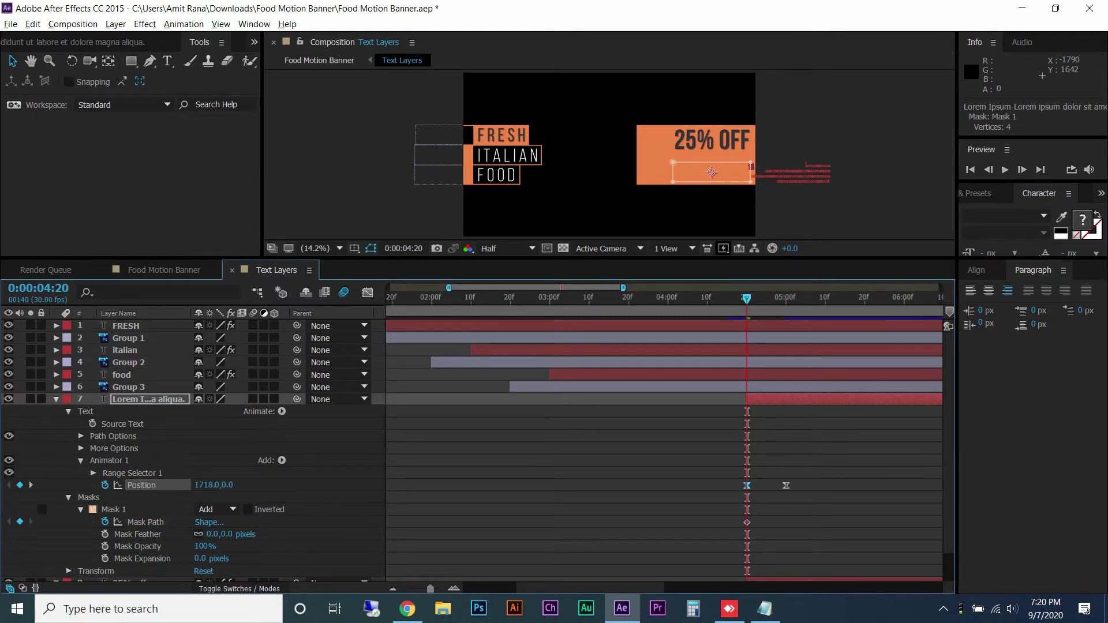
click(367, 292)
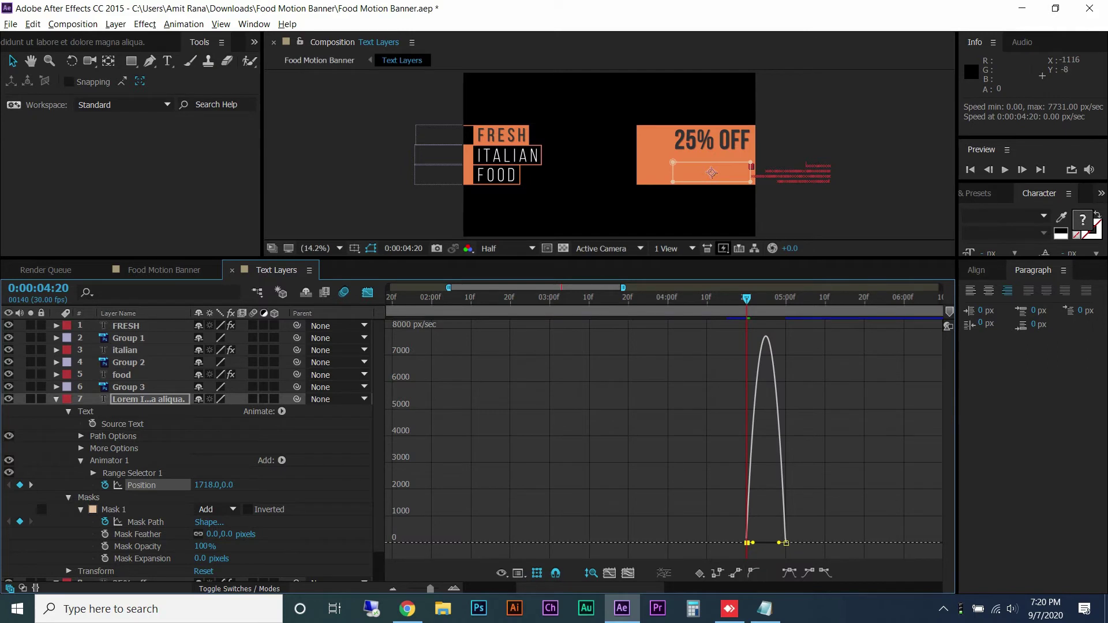
click(368, 293)
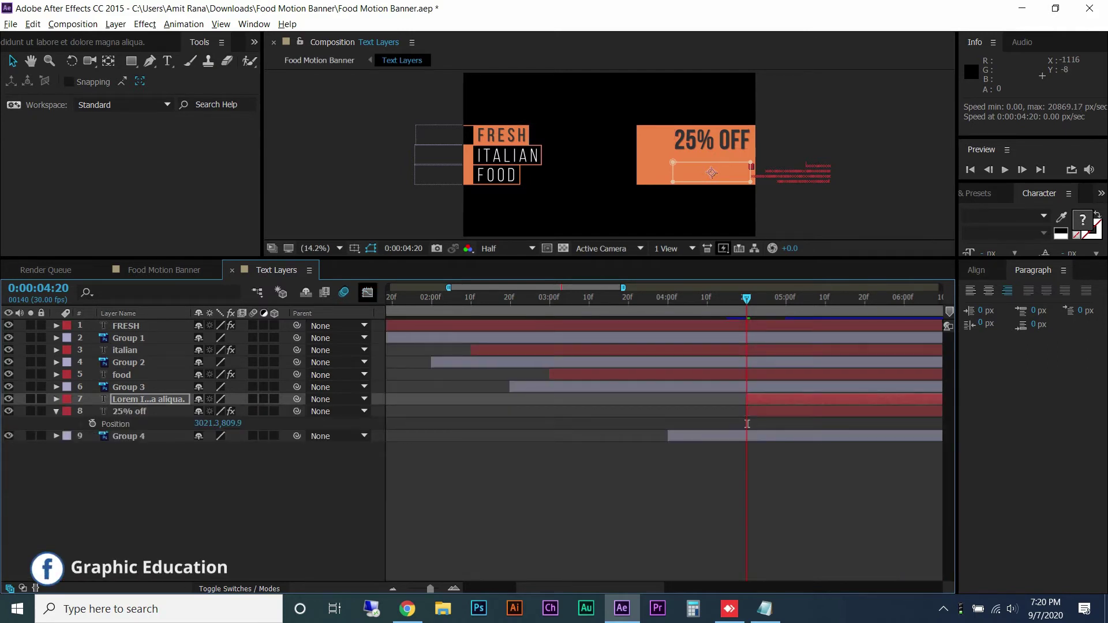
Add a Position animator to the 25% OFF text with eased keyframes at 4:20 and 5:00
key(Return)
key(ctrl+Down)
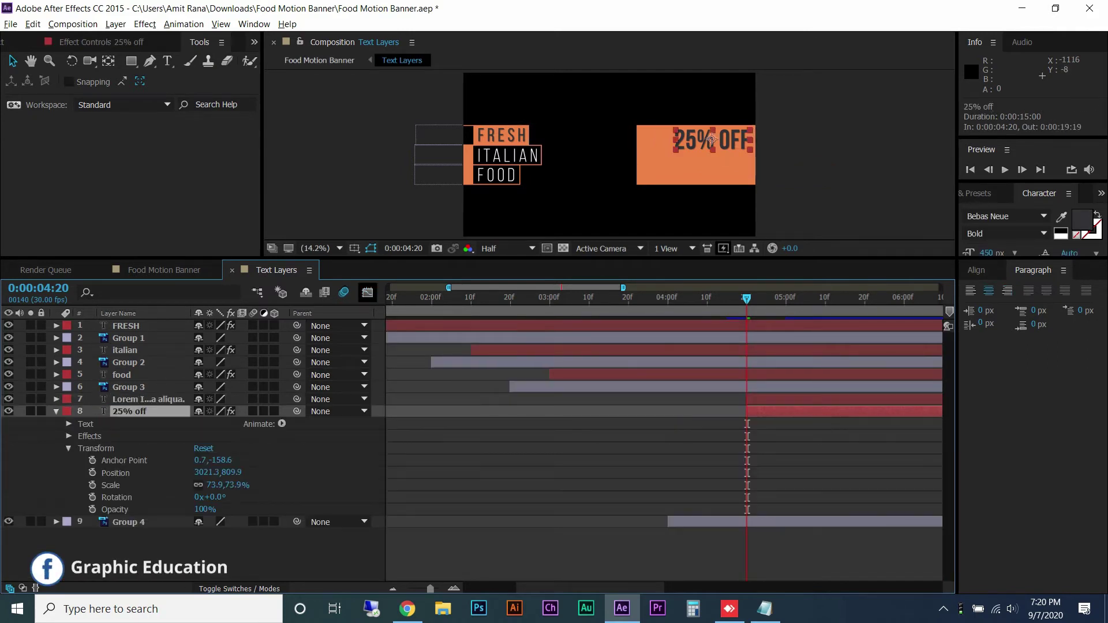
right_click(172, 411)
click(69, 423)
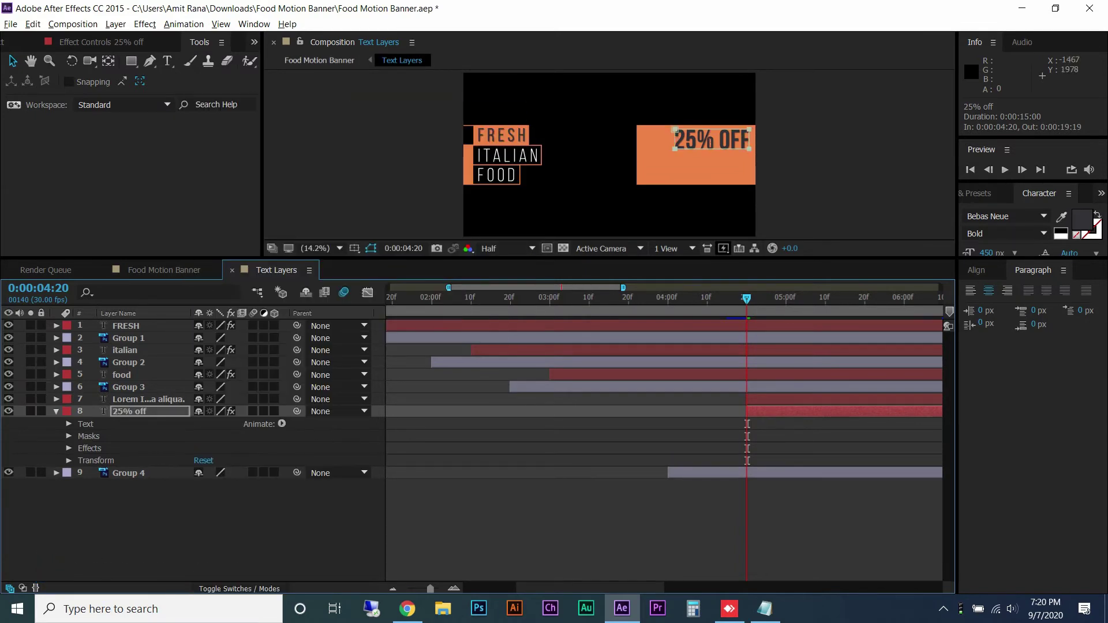
click(282, 423)
click(323, 200)
click(105, 497)
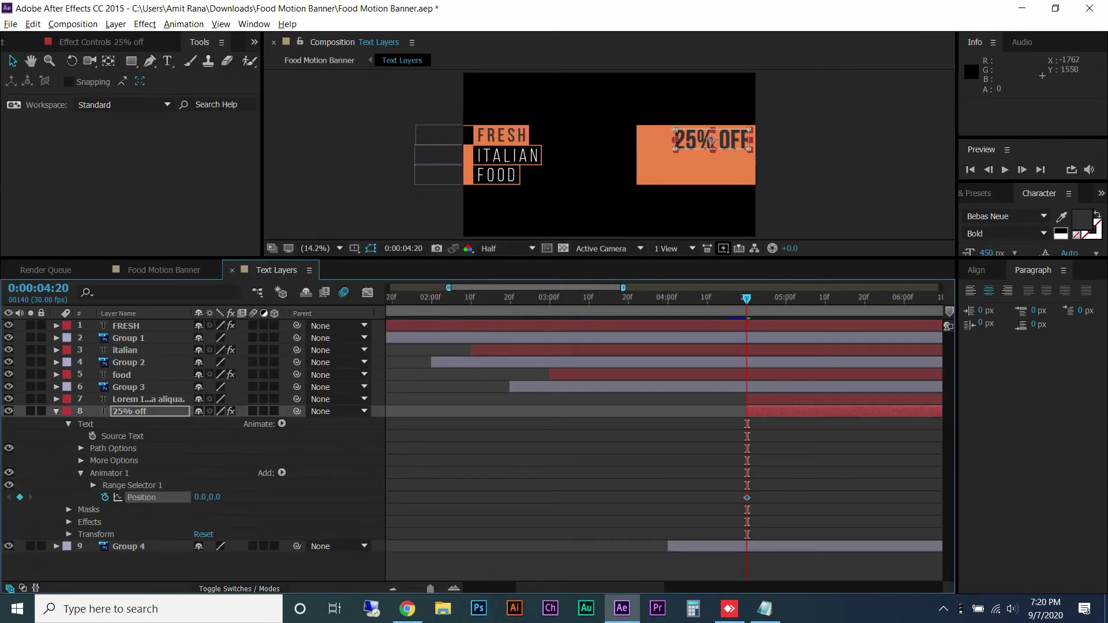
right_click(747, 497)
mouse_move(820, 491)
click(556, 518)
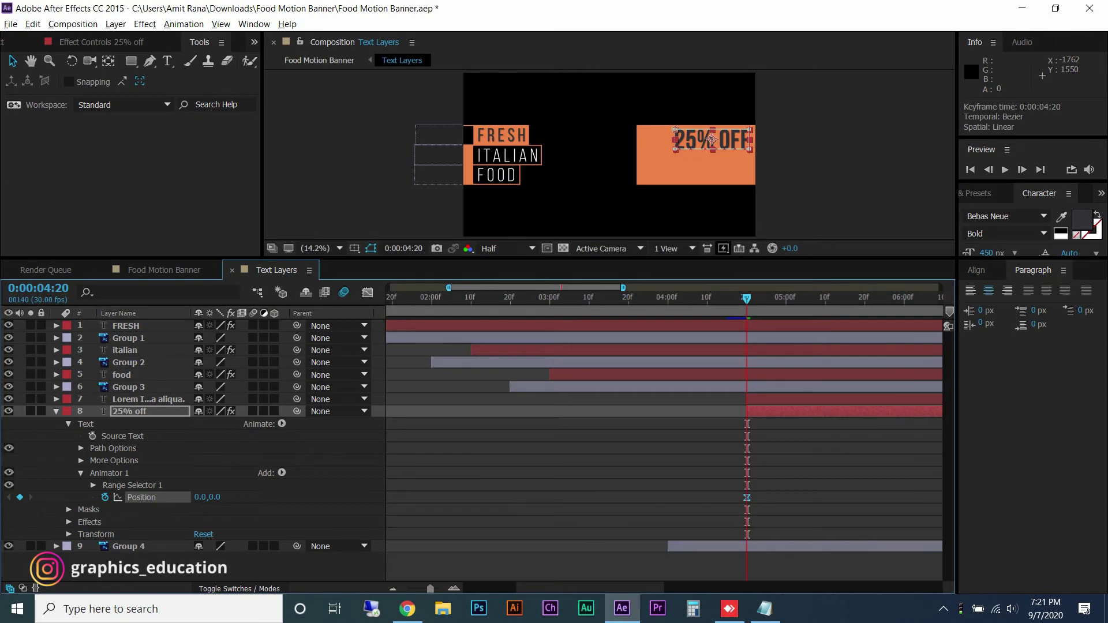
key(shift+Page_Down)
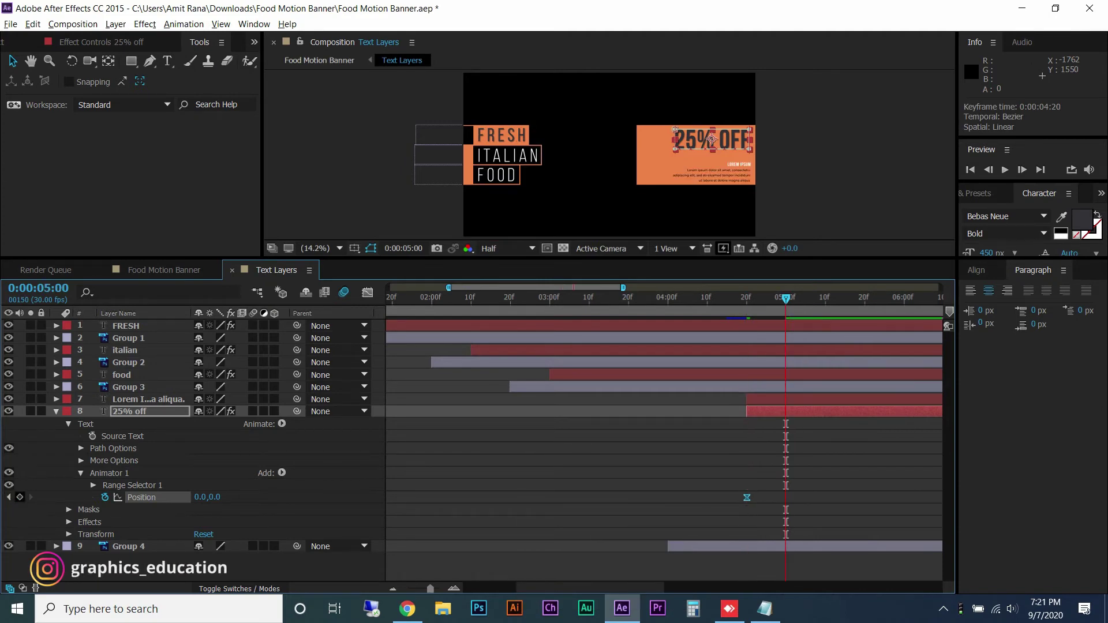
click(19, 497)
Keyframe the 25% OFF Mask Path at 4:20 and offset the animator Position to 1239
click(69, 509)
key(j)
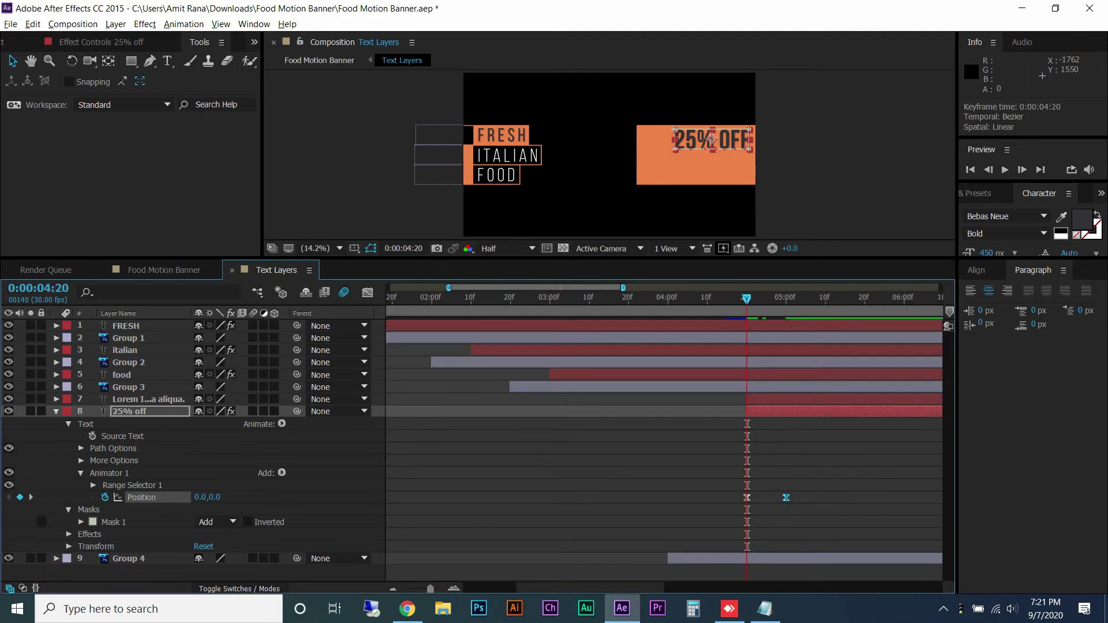
click(81, 522)
click(105, 534)
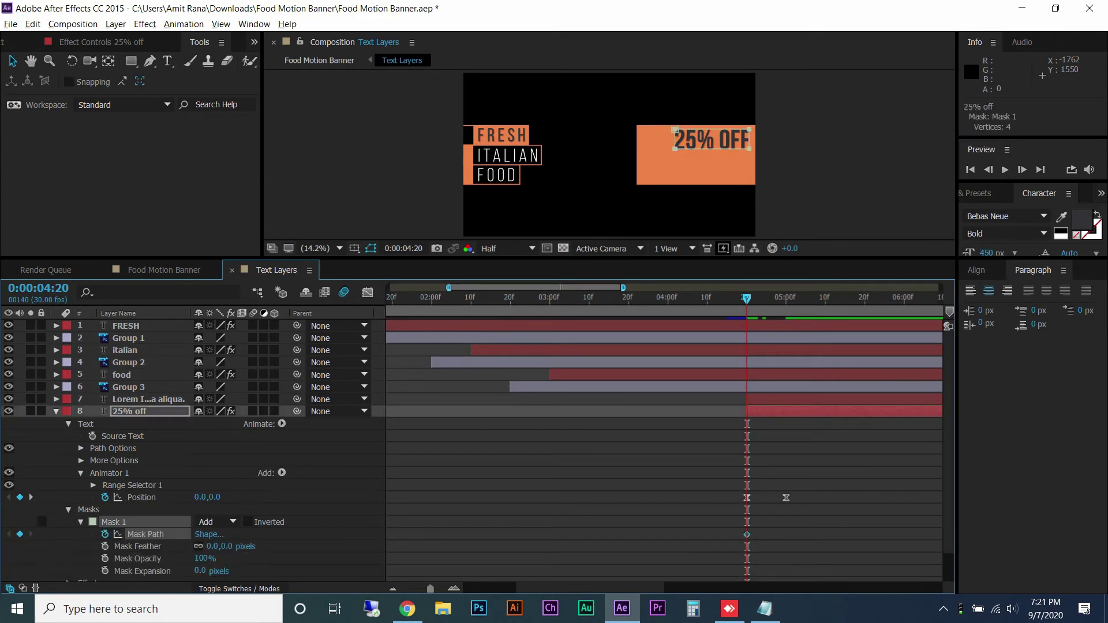
drag(199, 497, 365, 497)
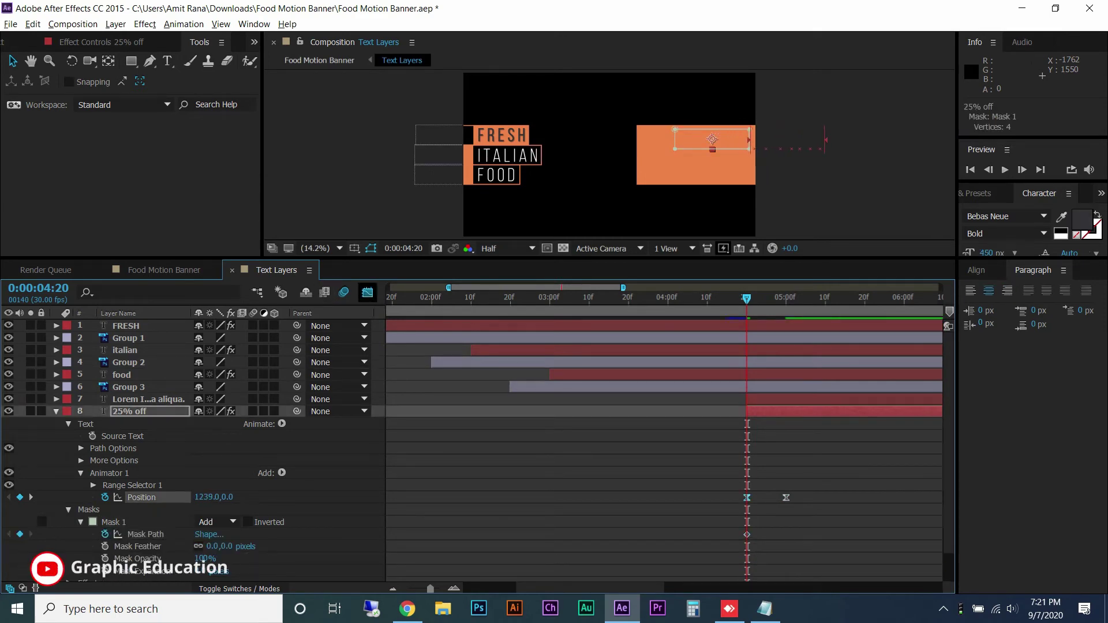
Make the slide start fast and settle slowly, and delay the paragraph layer by 10 frames
click(367, 293)
drag(771, 542, 786, 543)
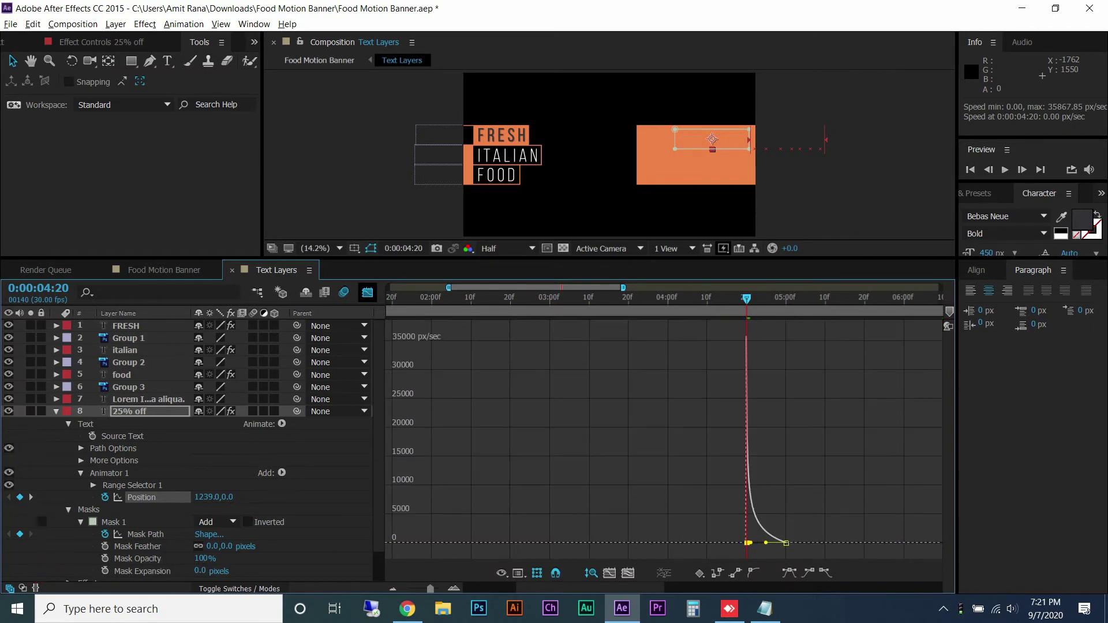
click(367, 293)
click(56, 411)
drag(766, 399, 804, 399)
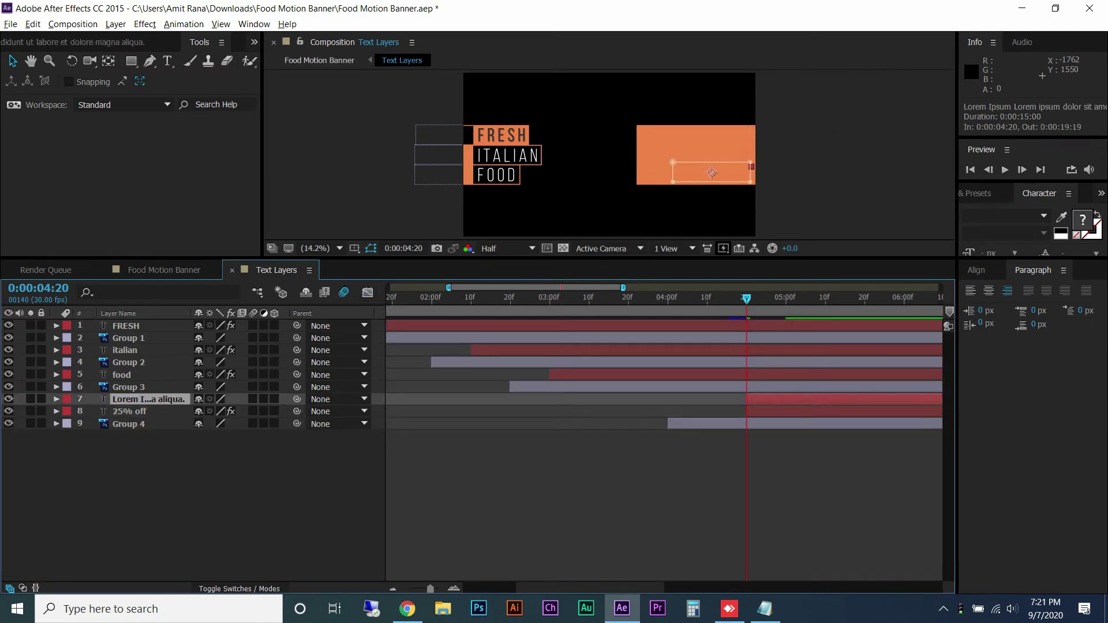
key(shift+Page_Down)
Save, switch to the Food Motion Banner comp, enlarge the viewer and preview from the first frame
key(ctrl+s)
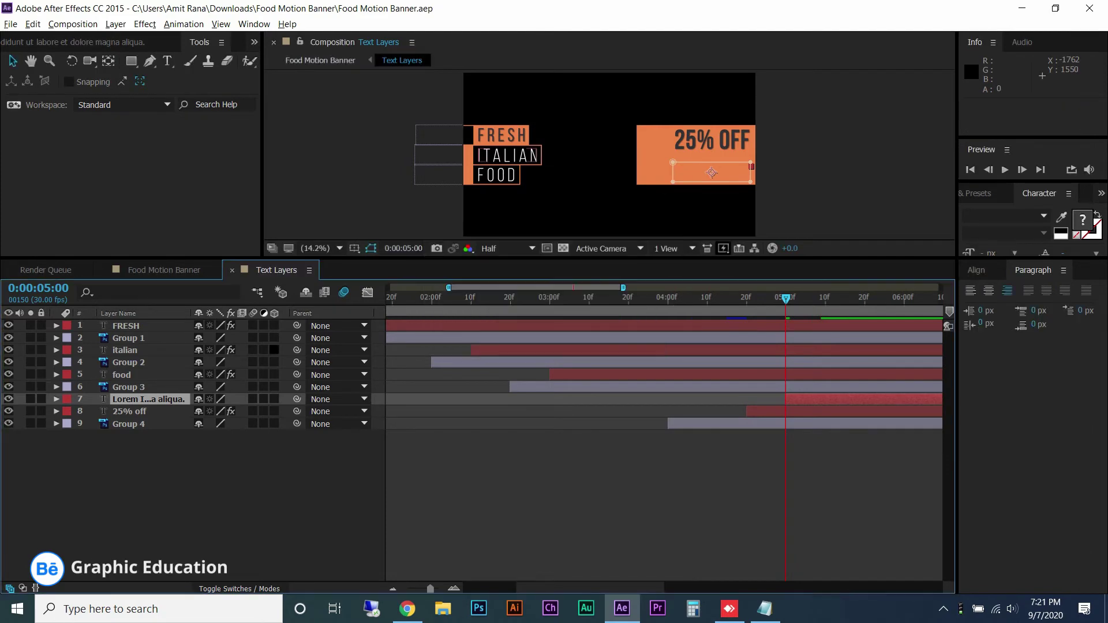
key(shift+comma)
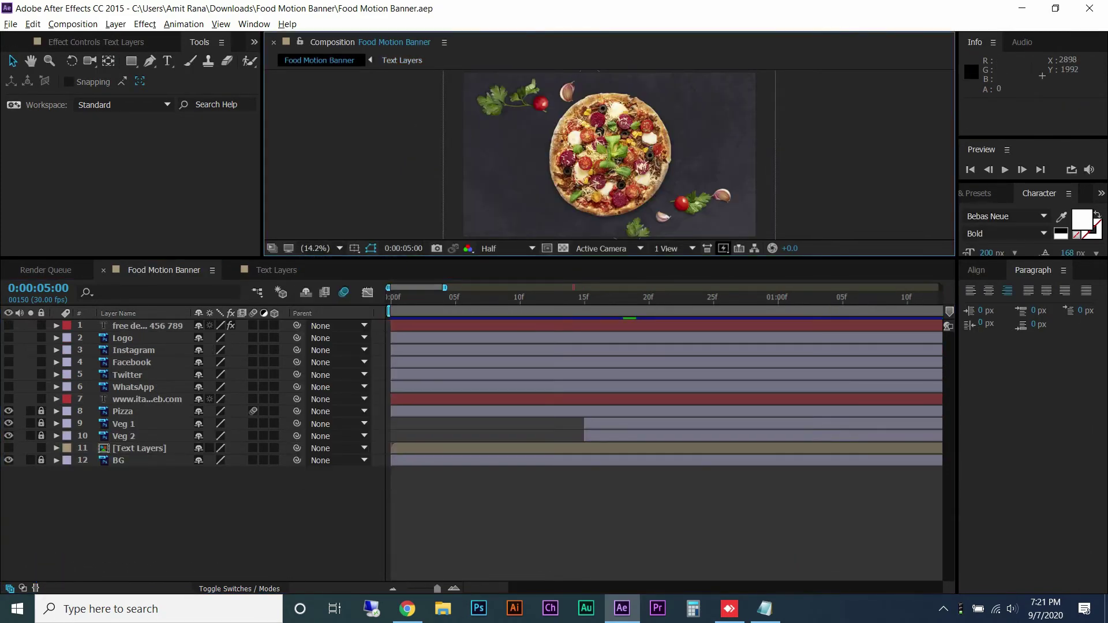
drag(635, 258, 635, 355)
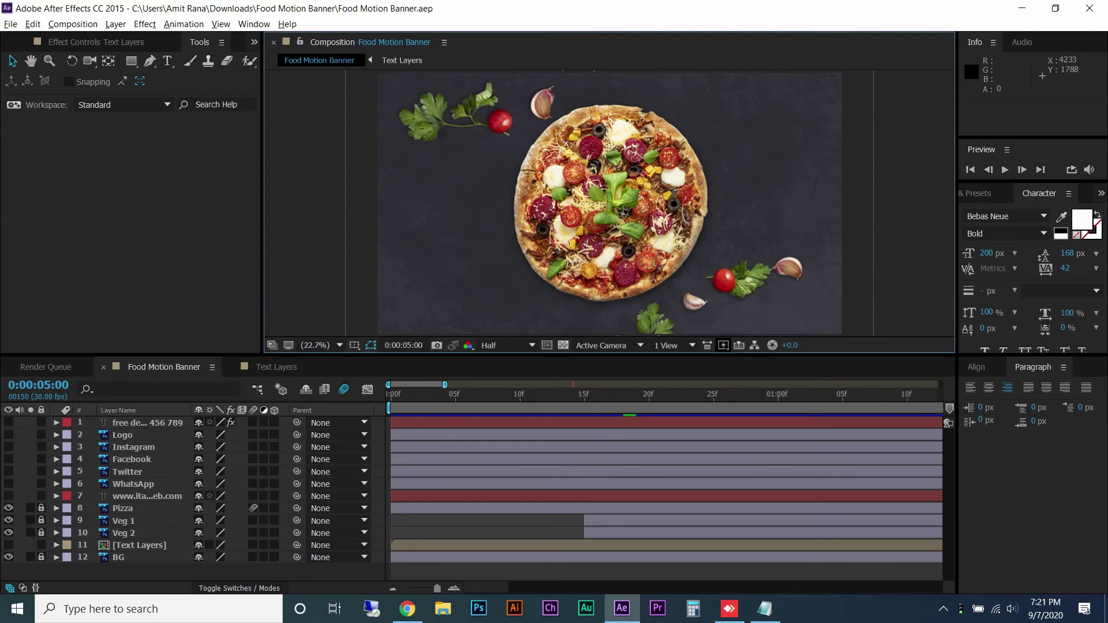
click(970, 169)
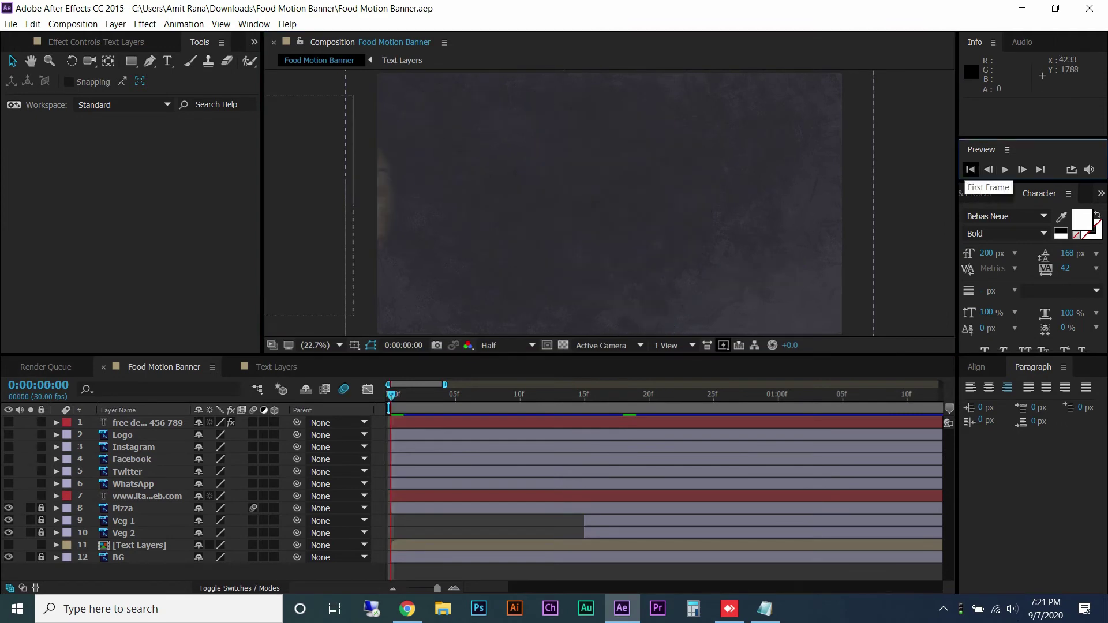
click(1004, 169)
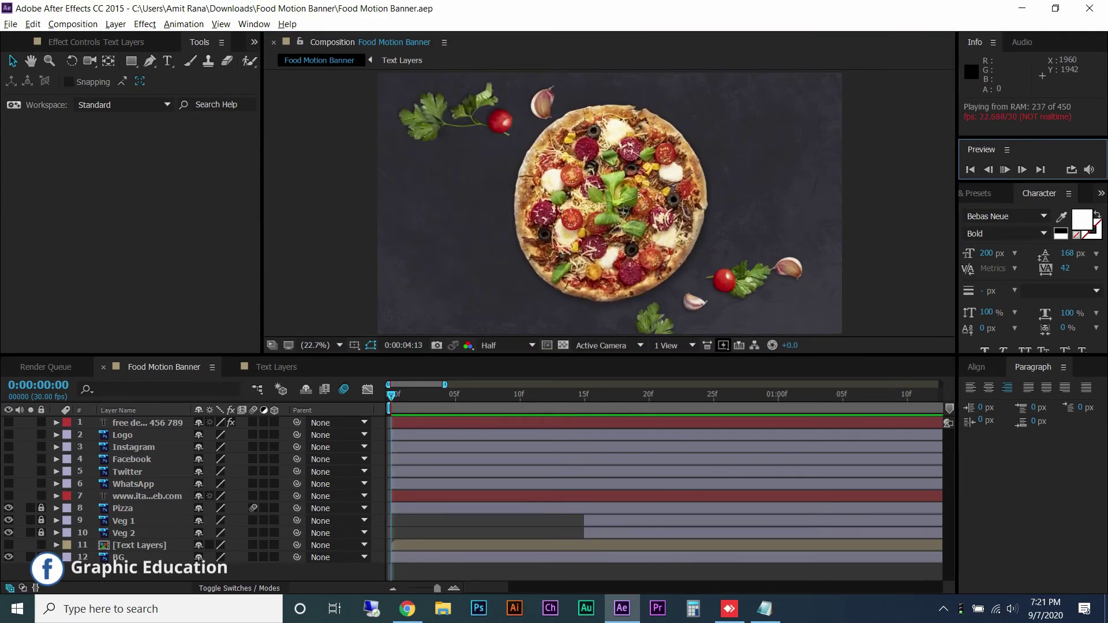
key(space)
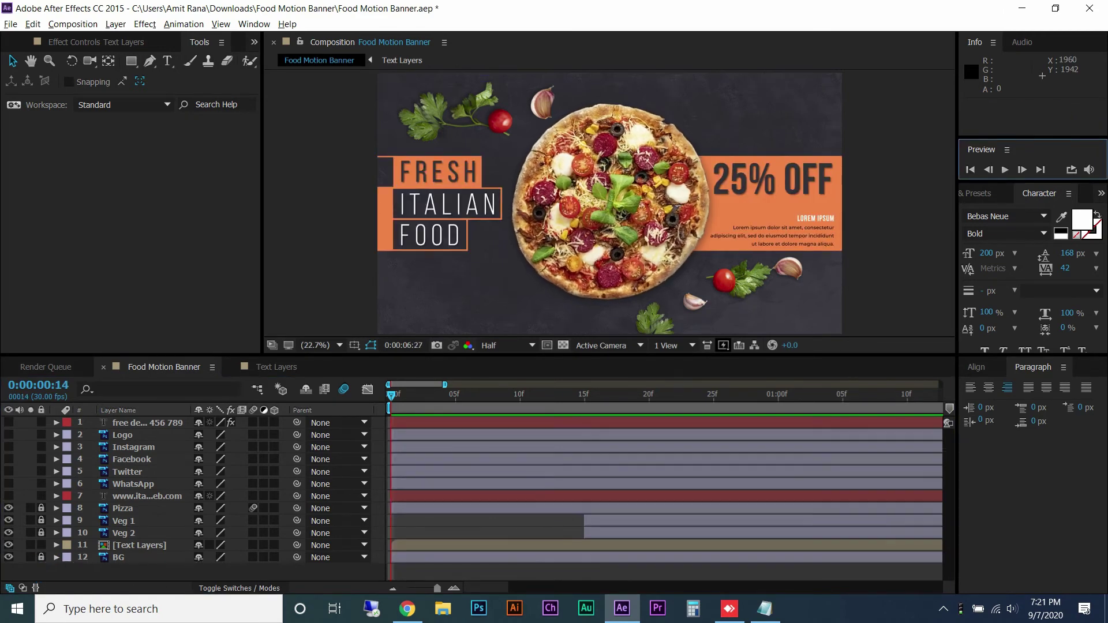
click(1004, 169)
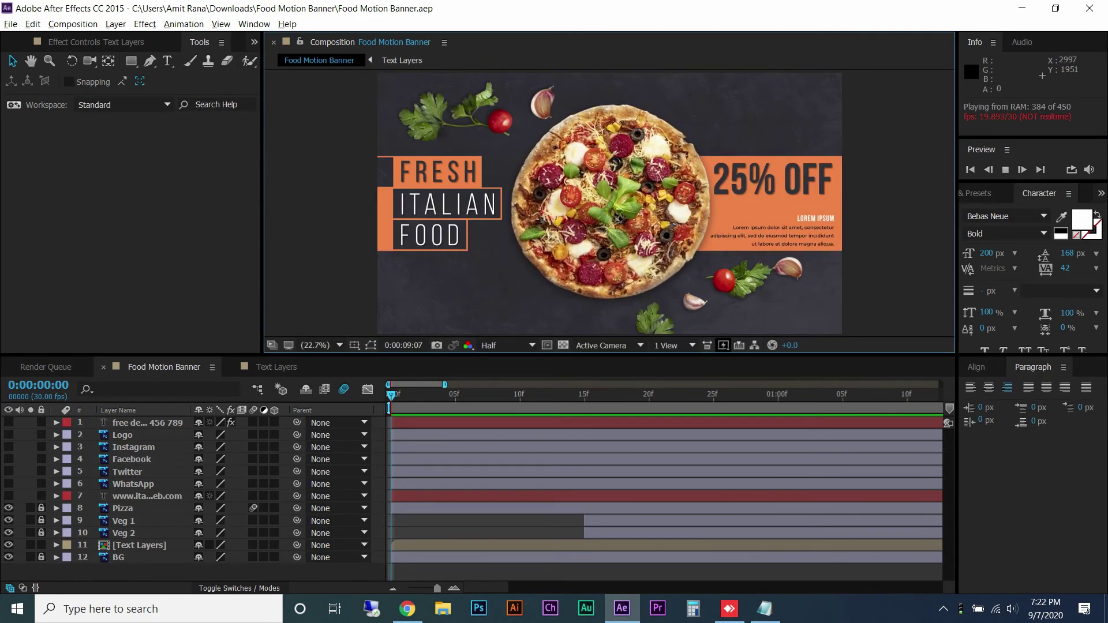
click(277, 367)
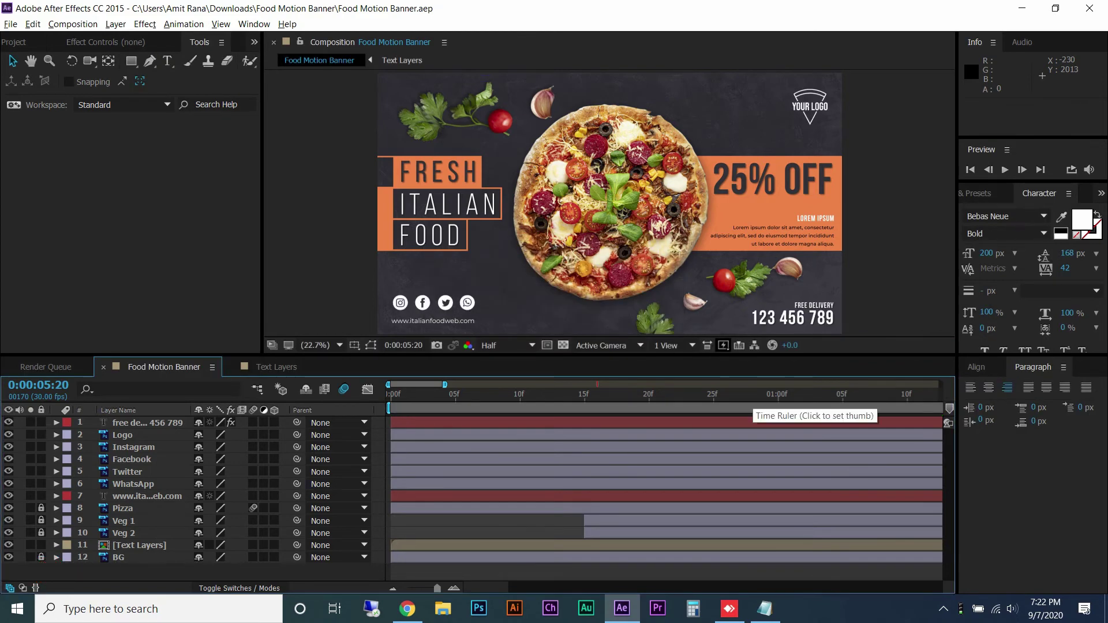
Select the FREE DELIVERY text, save, trim it to start at 5:20 and keyframe Scale
key(minus)
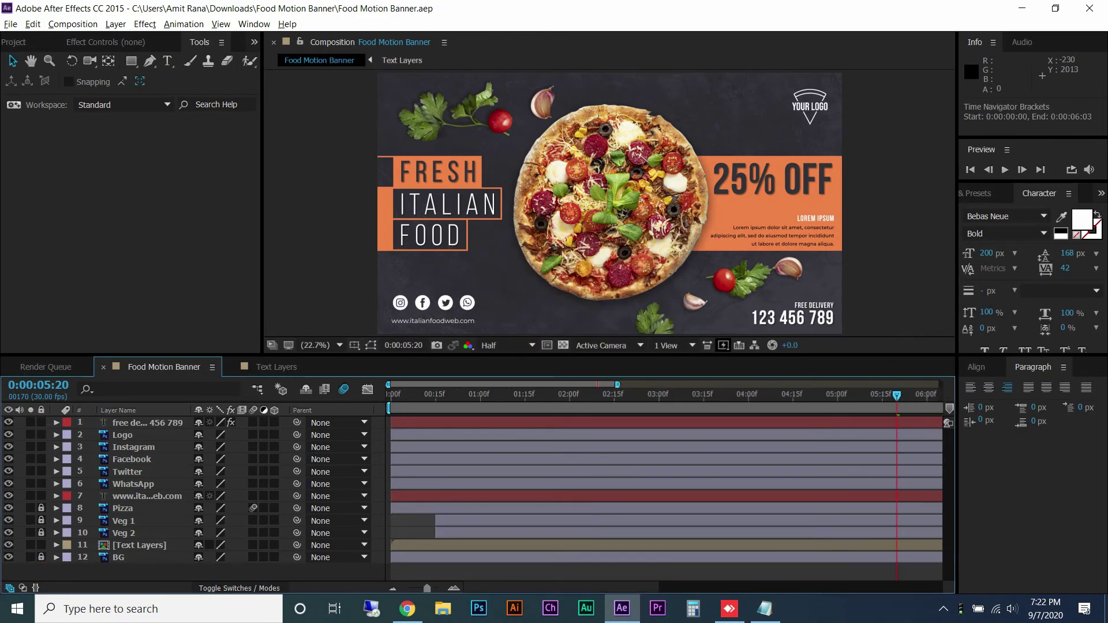
click(147, 423)
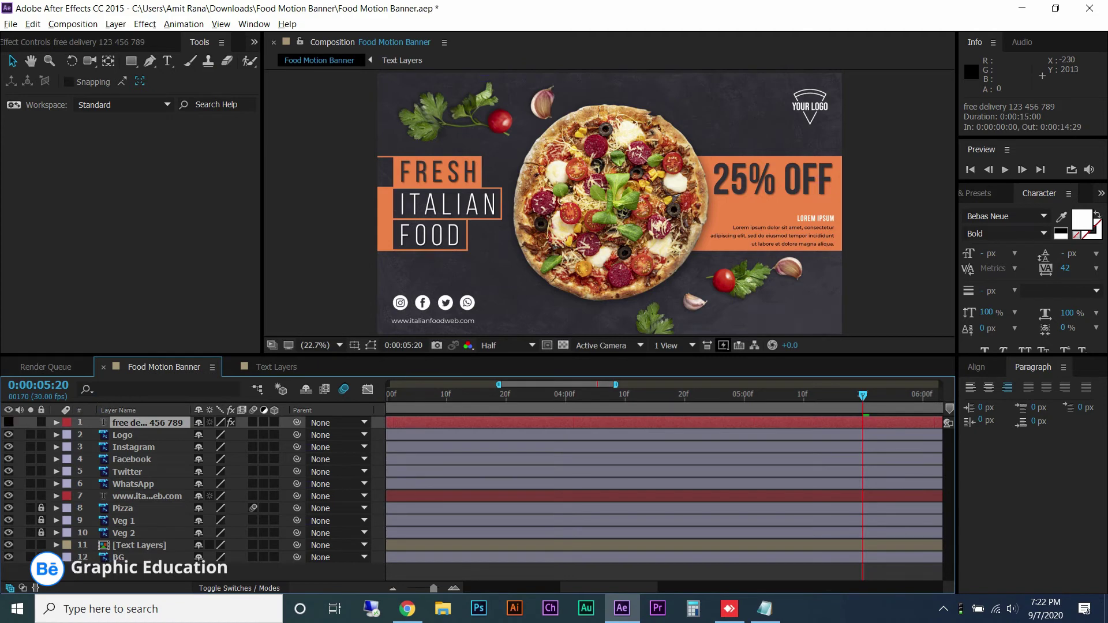
click(805, 321)
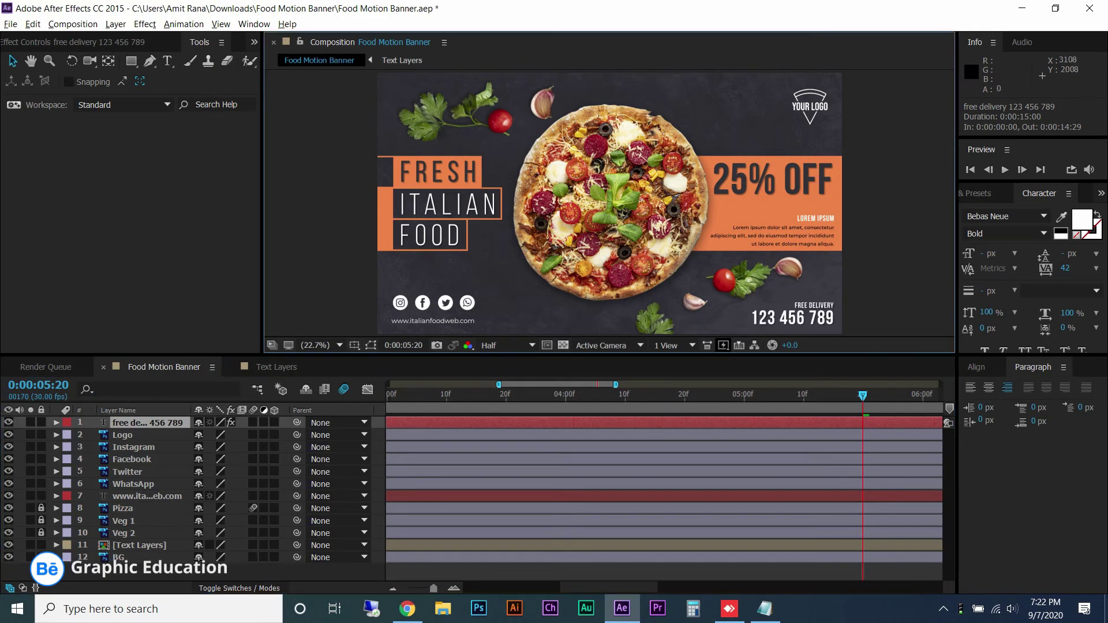
key(ctrl+s)
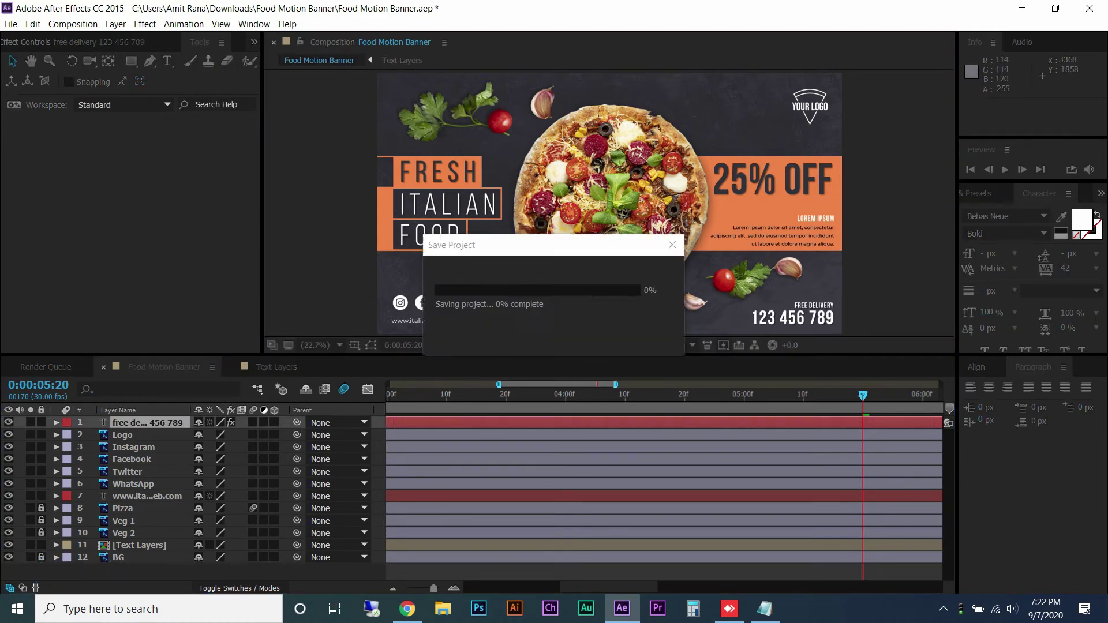
key(alt+bracketleft)
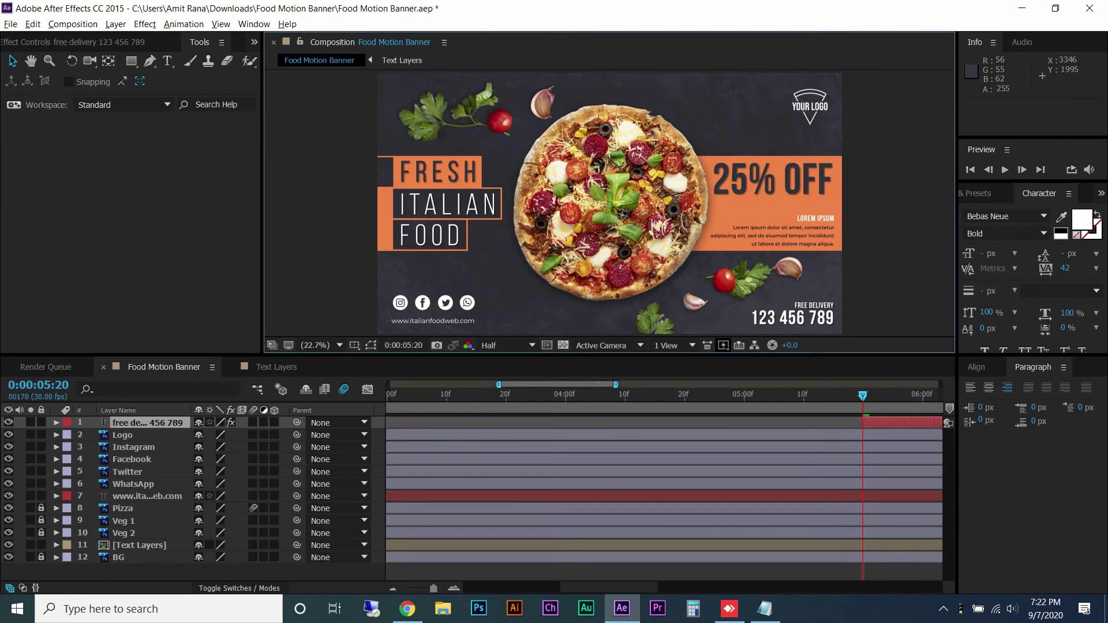
key(alt+shift+s)
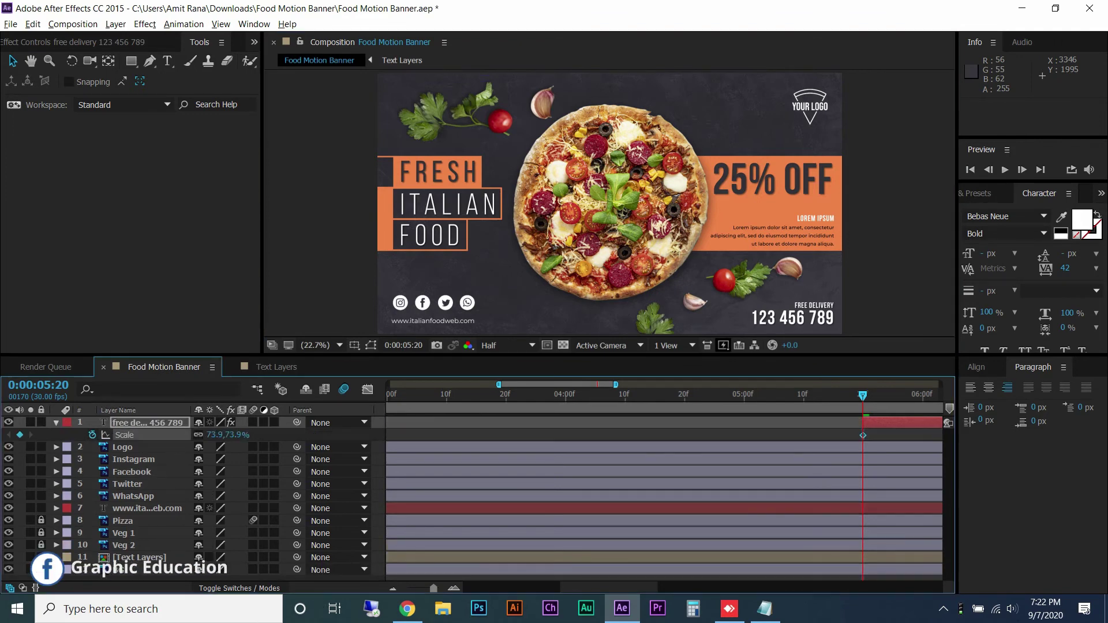
Ease the Scale keyframes so the text grows from 0% at 5:20 to 73.9% at 6:00
right_click(863, 435)
mouse_move(919, 428)
click(669, 455)
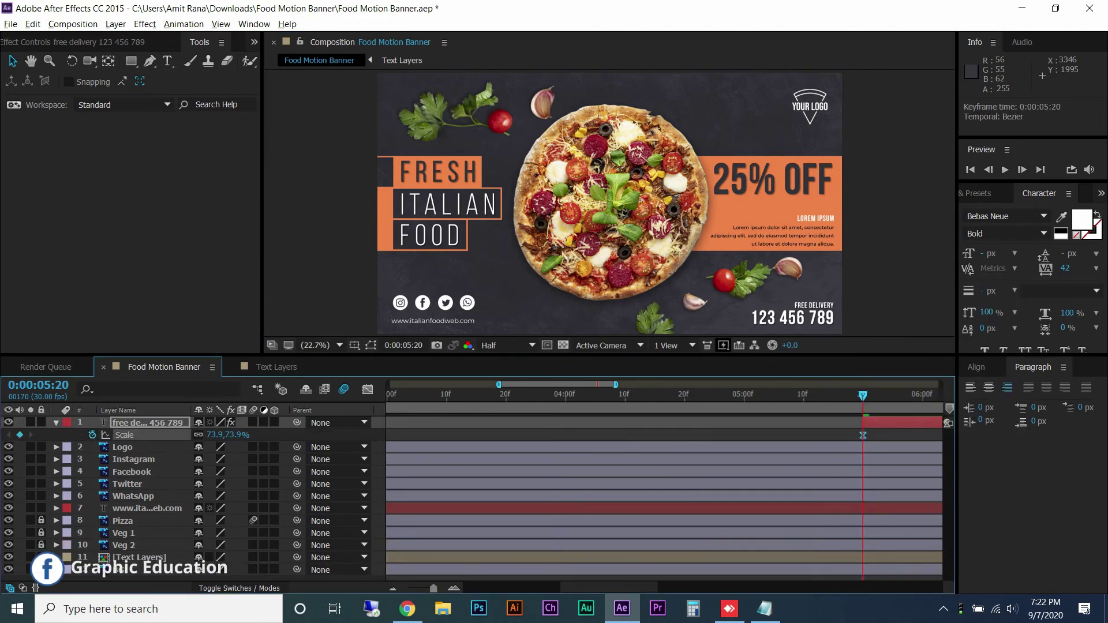
key(Page_Down)
key(Page_Down)
key(Page_Down)
key(Page_Down)
key(Page_Down)
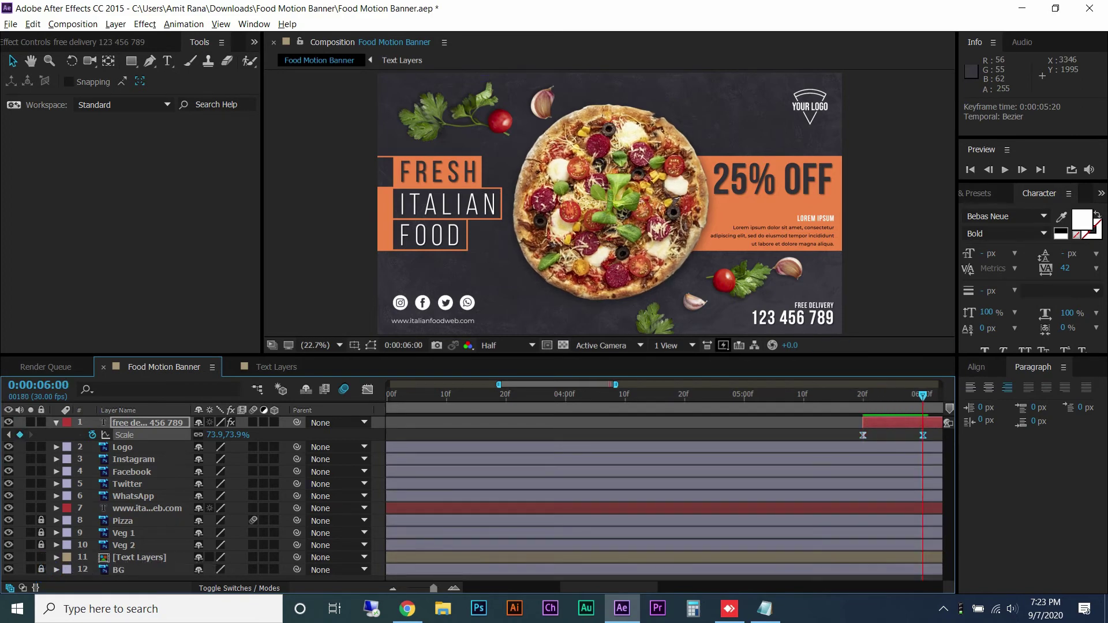
text(j0)
key(Return)
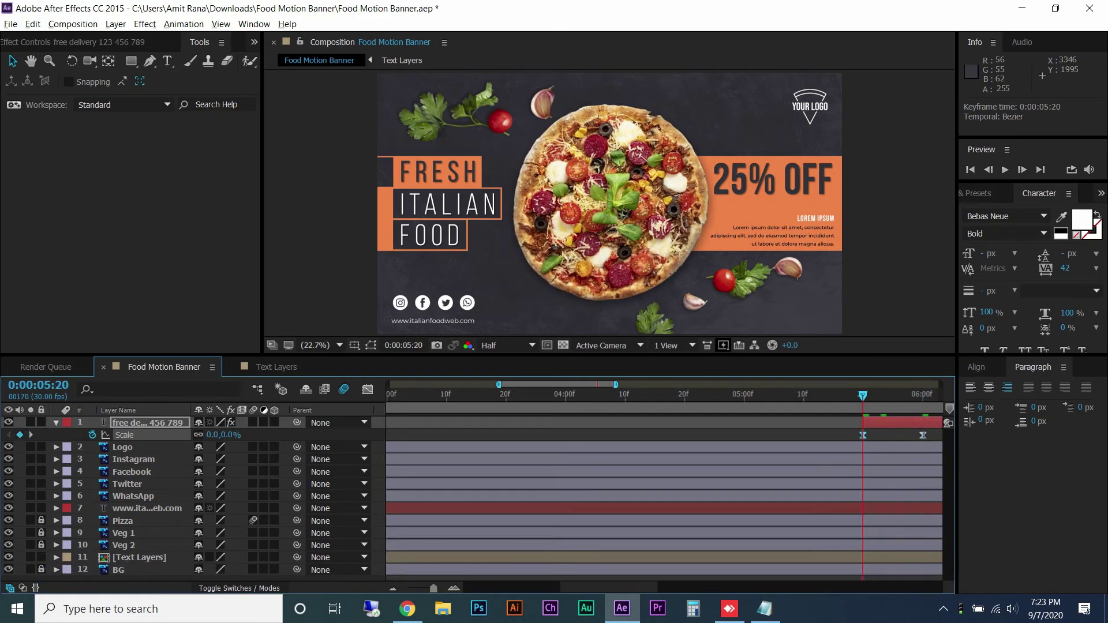
Check the Scale speed graph and preview the pop-in animation
click(368, 390)
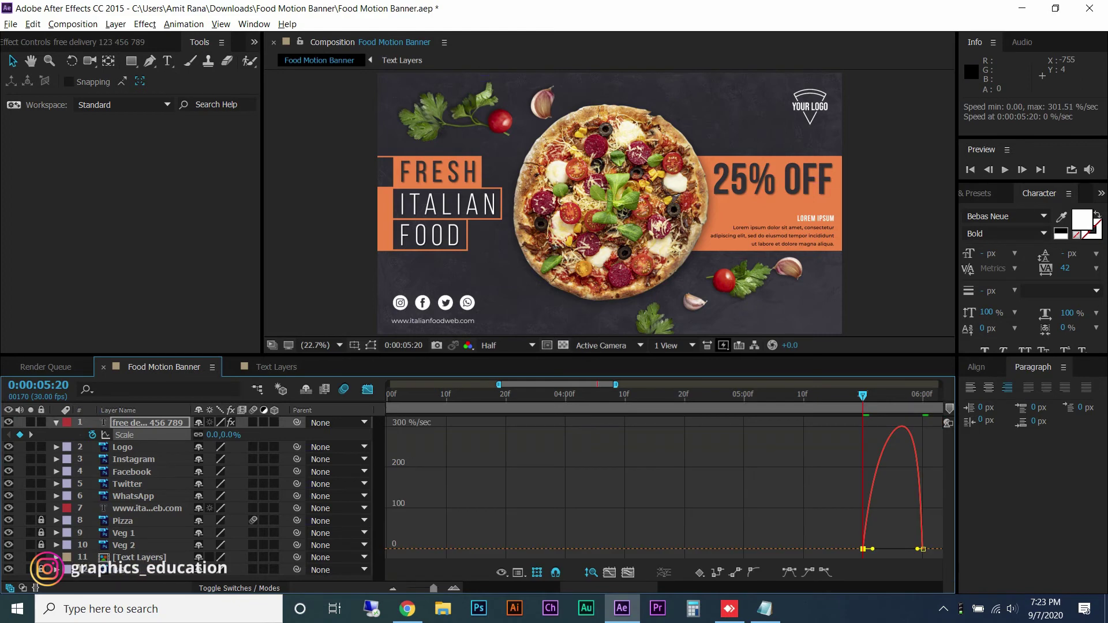
click(367, 390)
key(space)
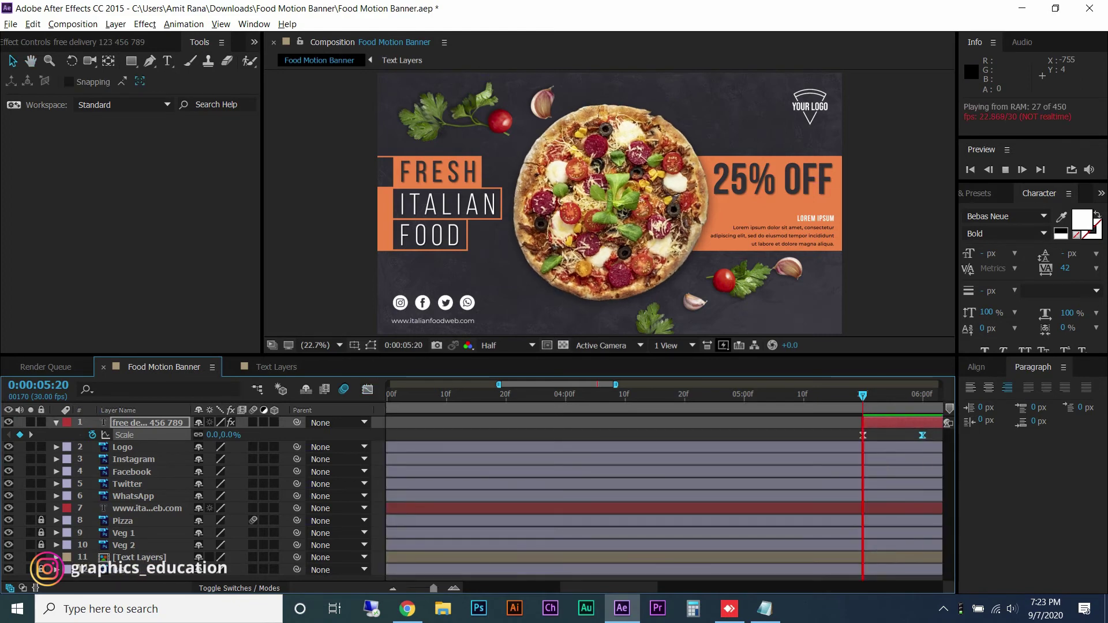
key(space)
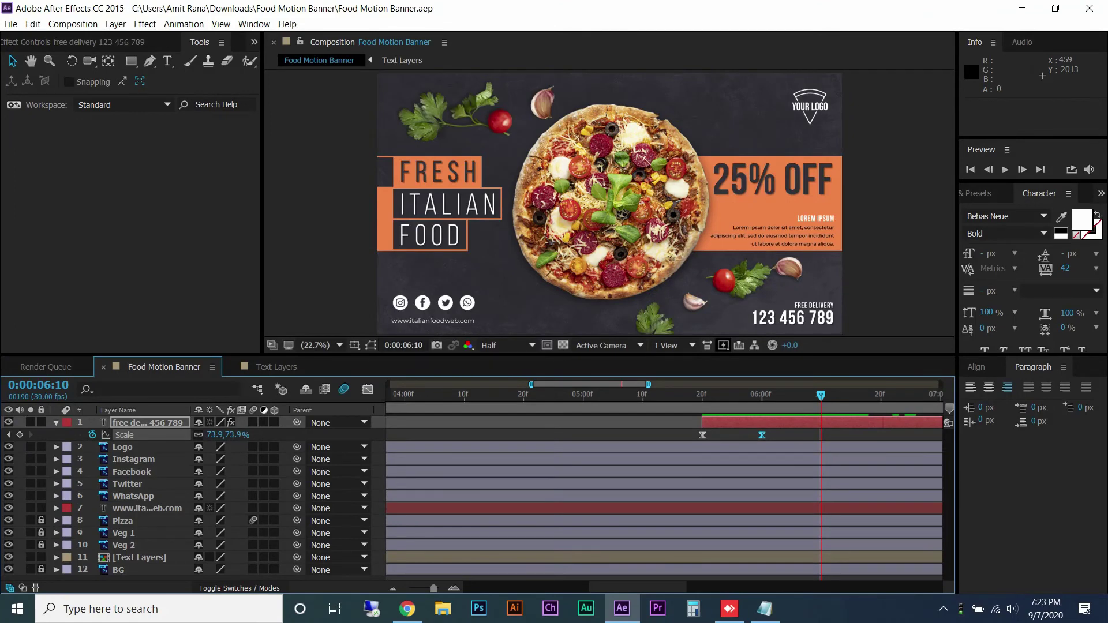
click(123, 448)
Start the four social icon layers at 6:10 with eased Position keyframes
click(133, 460)
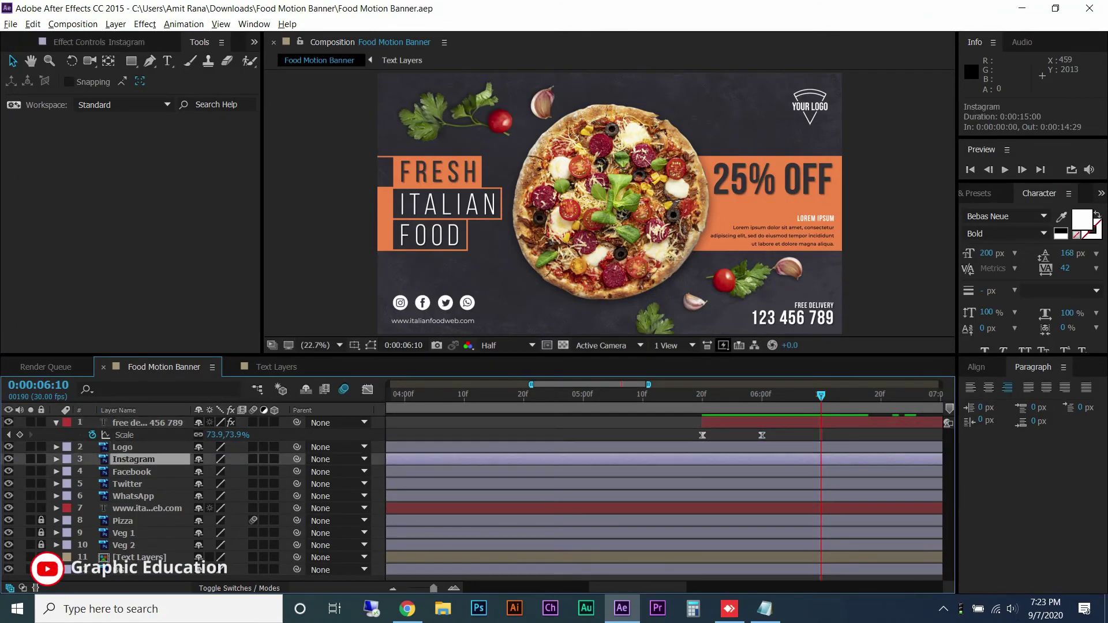
shift+click(133, 496)
key(alt+bracketleft)
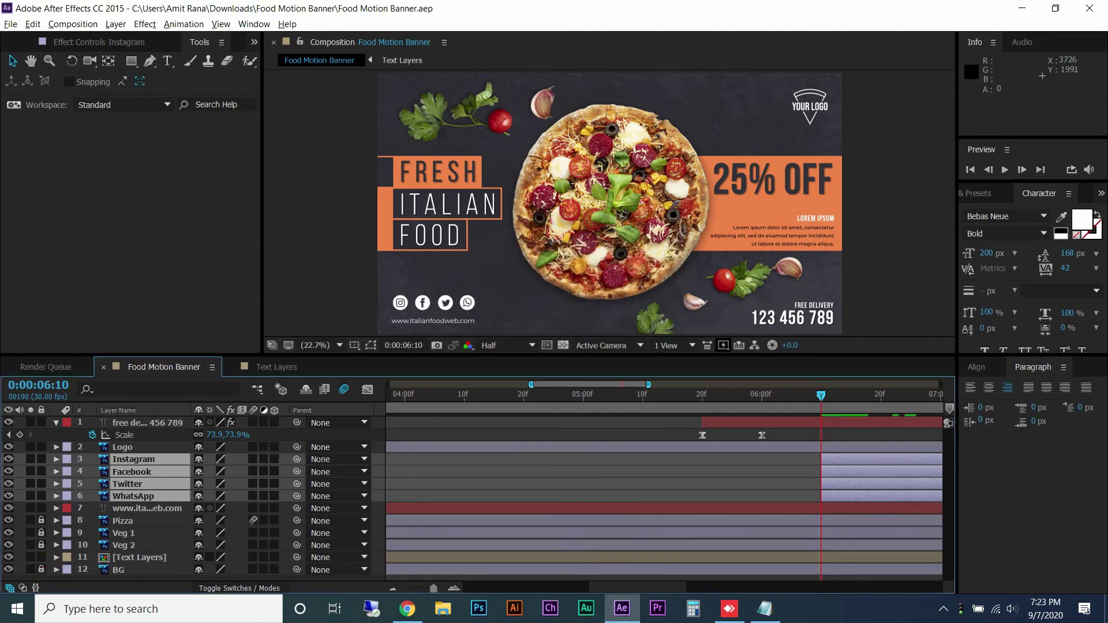
key(p)
key(alt+shift+p)
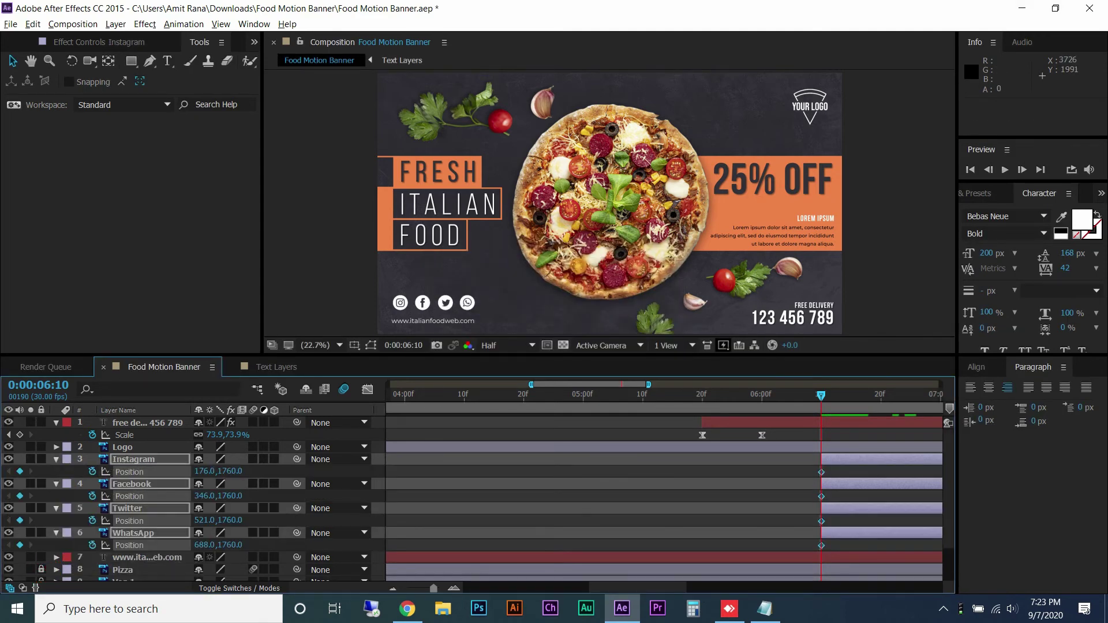
right_click(821, 472)
click(612, 488)
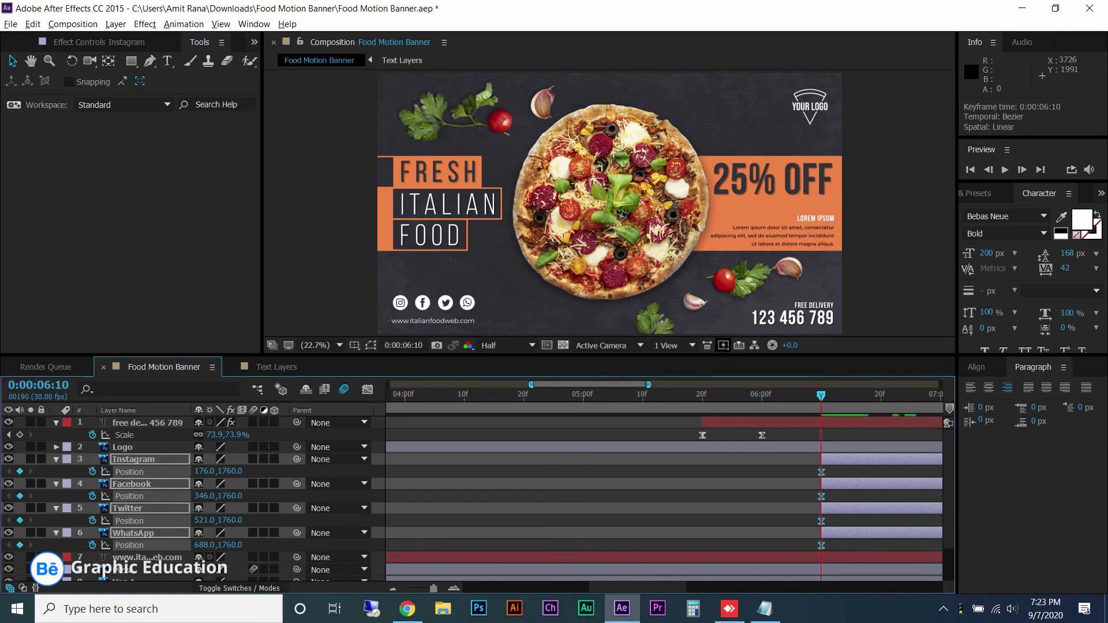
Begin staggering the icons, shifting the Twitter layer to start a few frames later
key(shift+Page_Down)
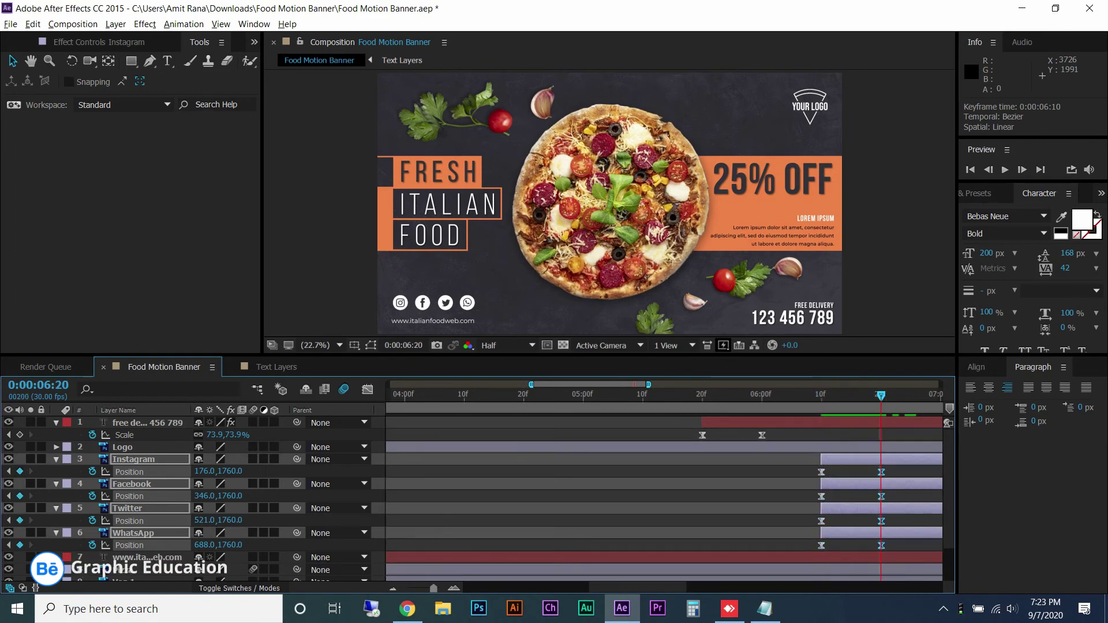
key(shift+Page_Up)
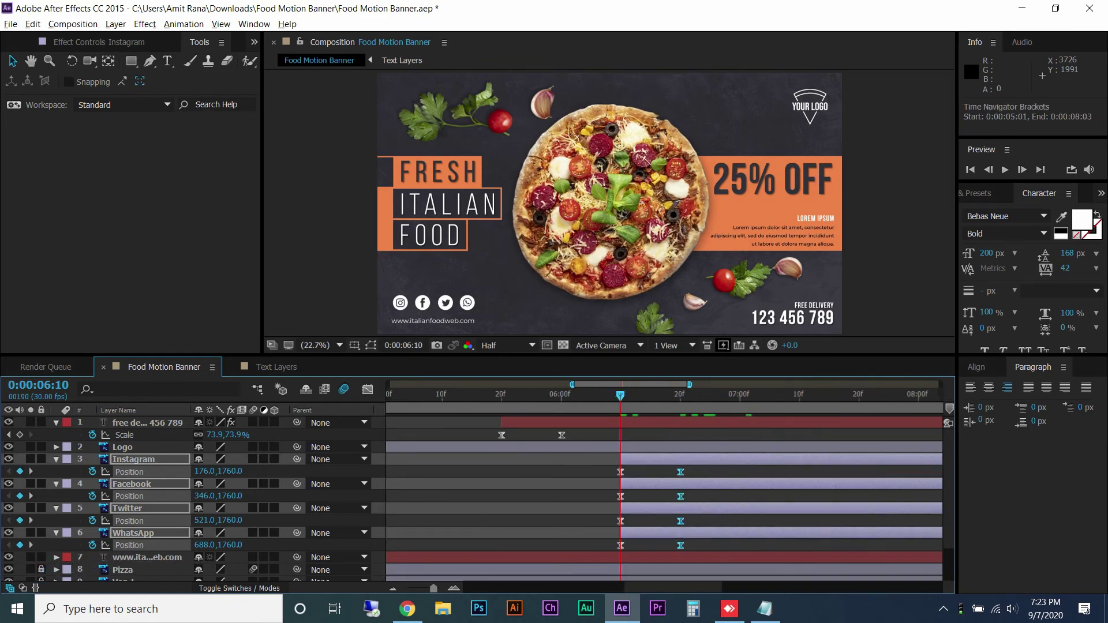
click(131, 483)
drag(750, 484, 810, 483)
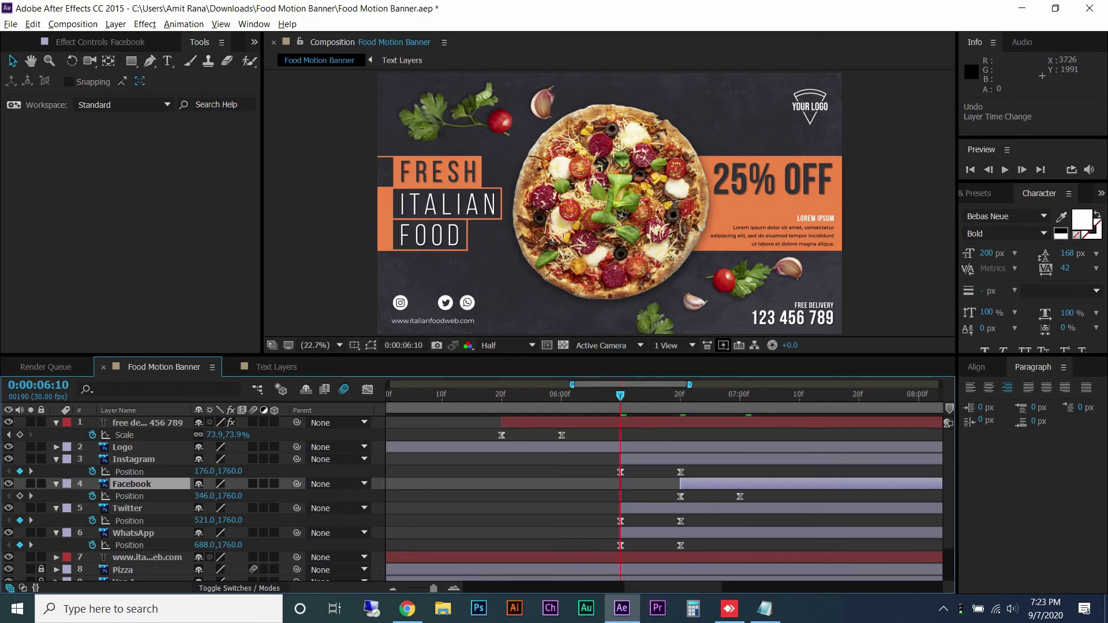
key(ctrl+z)
click(134, 459)
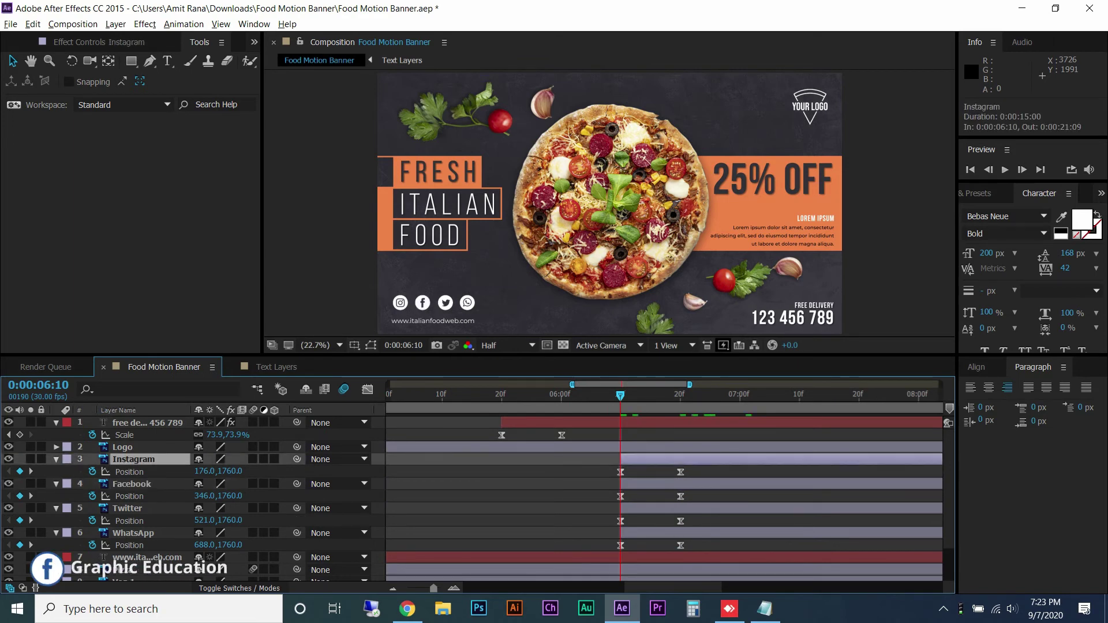
click(134, 532)
click(127, 508)
drag(639, 508, 782, 484)
Stagger Facebook to 7:00 and Instagram to 7:10, and start the WhatsApp icon off-canvas left
drag(664, 459, 843, 459)
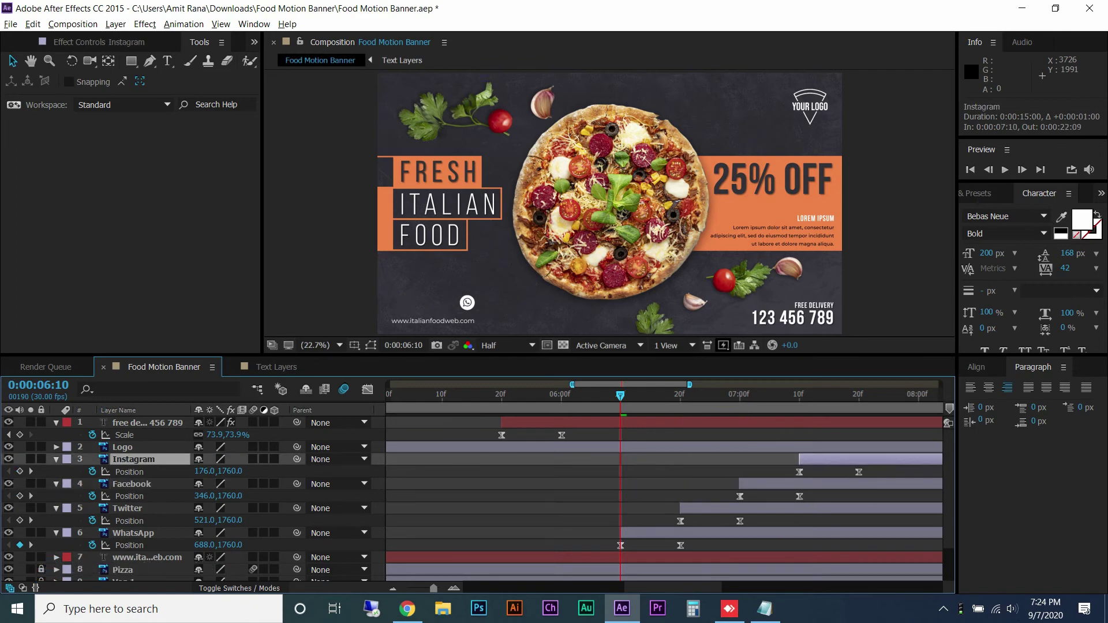
drag(468, 303, 366, 305)
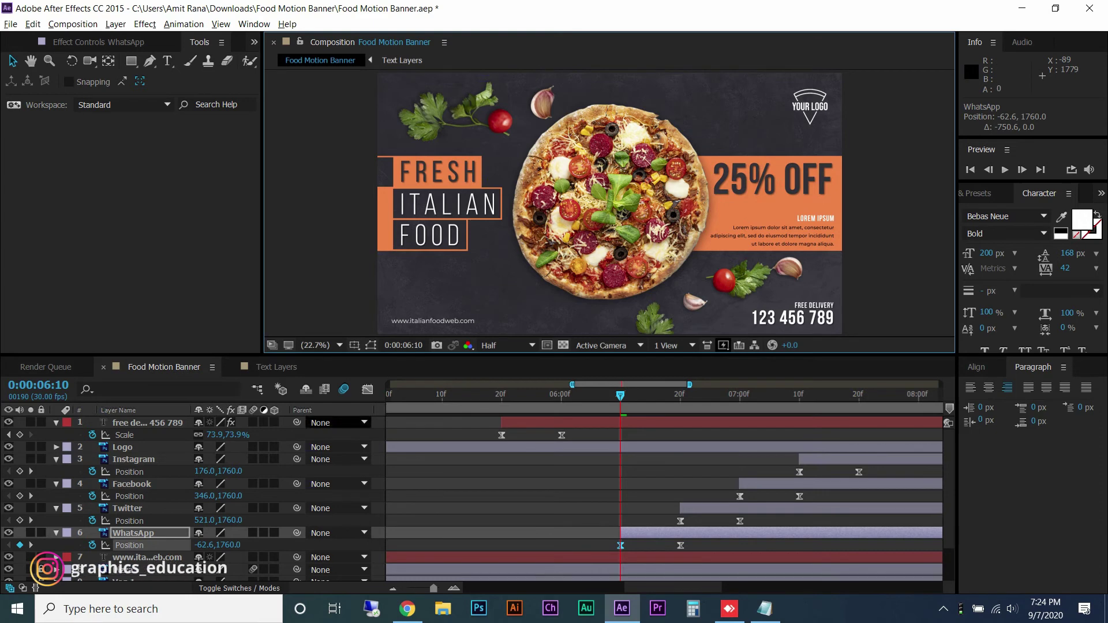
key(shift+F3)
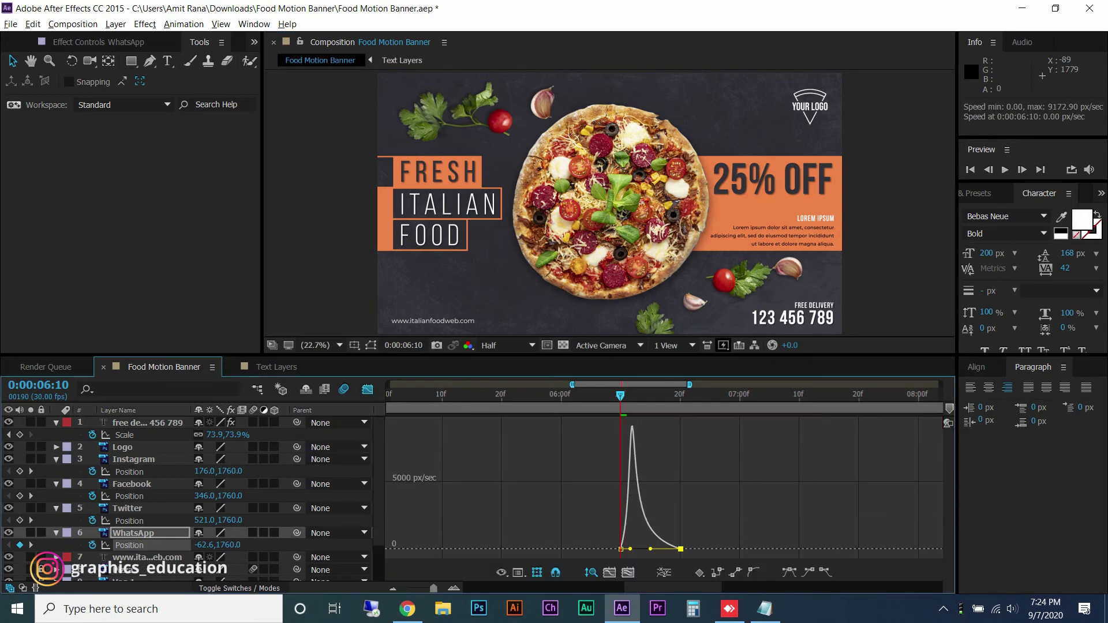
key(shift+F3)
Start the Twitter icon off-canvas left at 6:20 with a fast-start, slow-finish ease
click(128, 508)
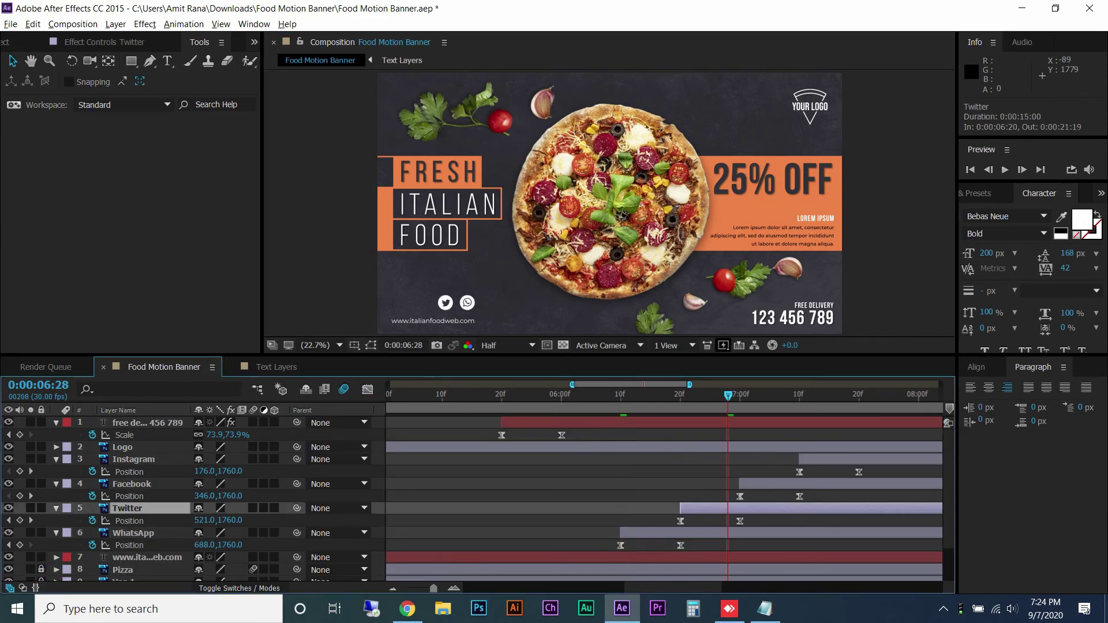
key(space)
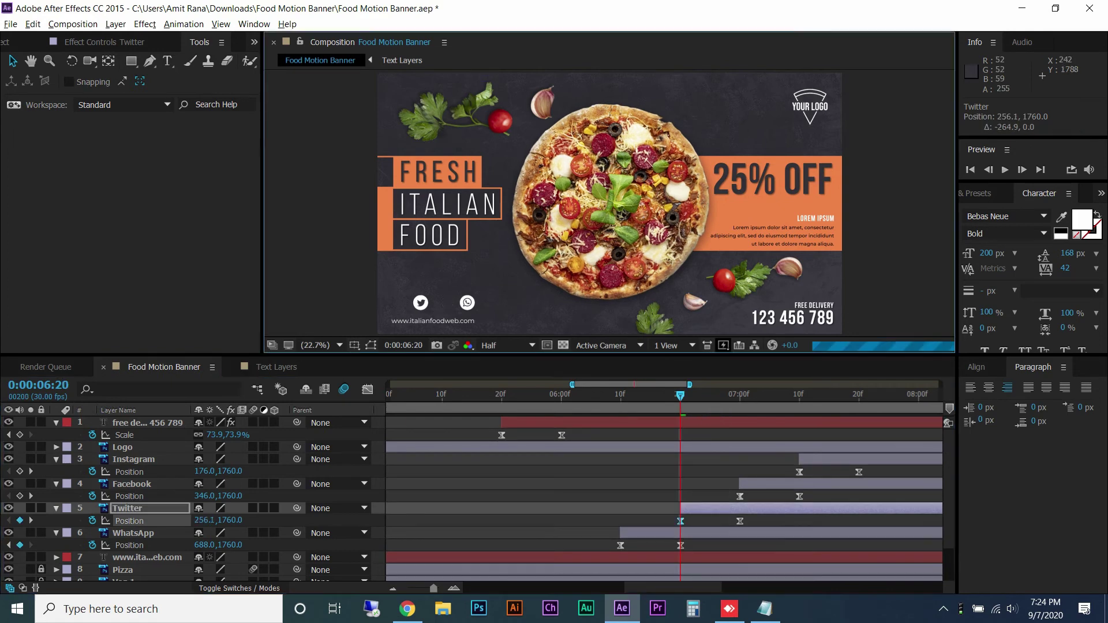
drag(444, 312, 367, 312)
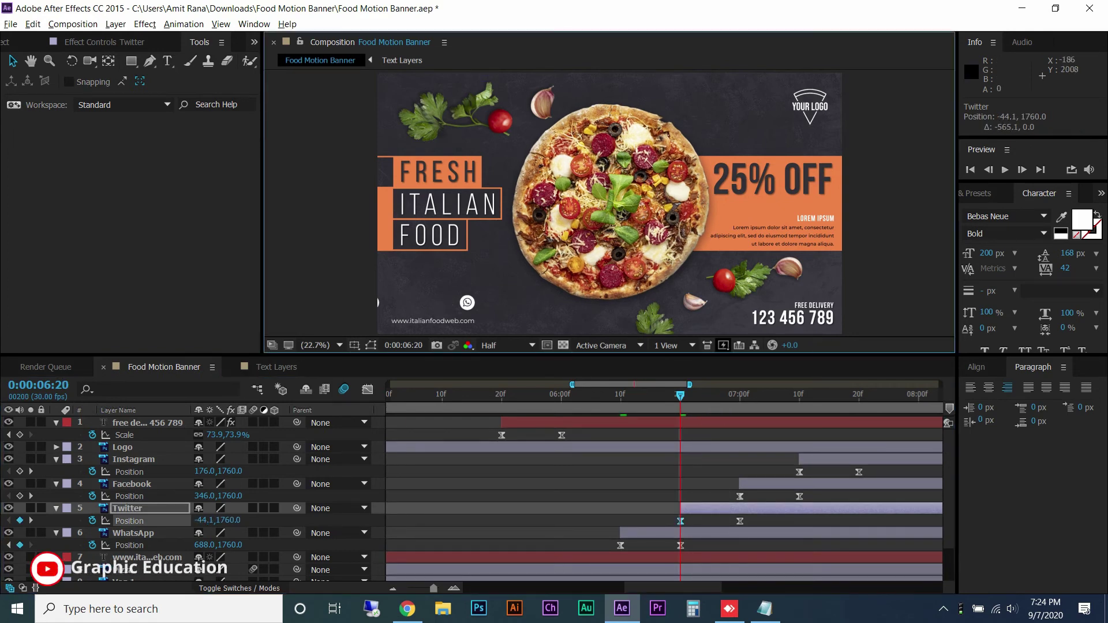
key(Left)
key(Left)
key(Left)
click(367, 389)
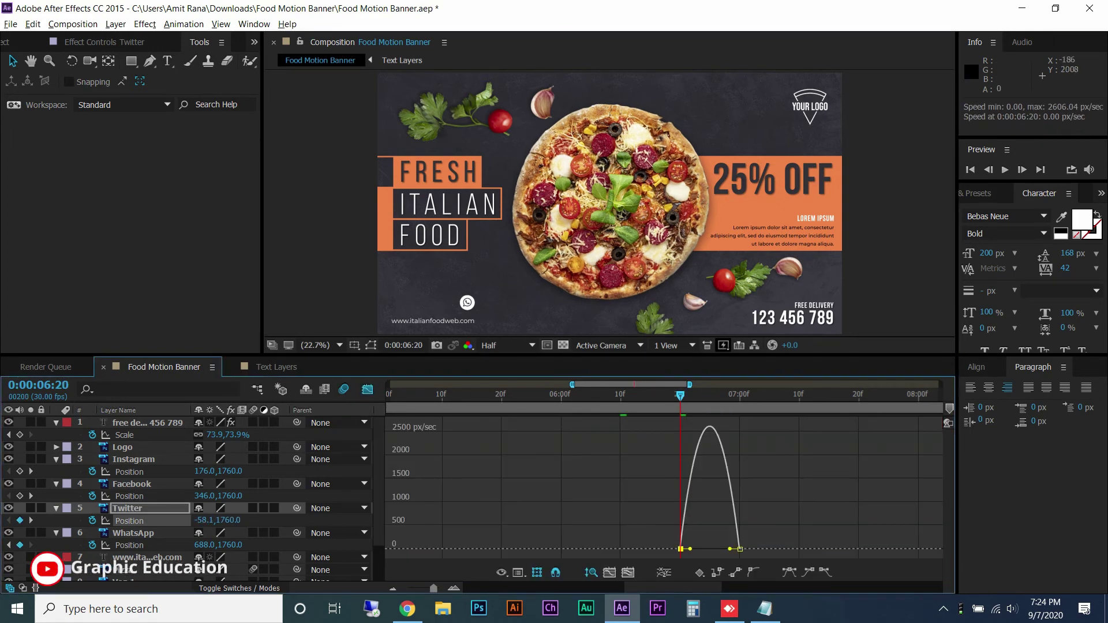
drag(691, 549, 683, 549)
click(367, 389)
Start the Facebook icon off-canvas left at -61.1 from 7:00
click(132, 484)
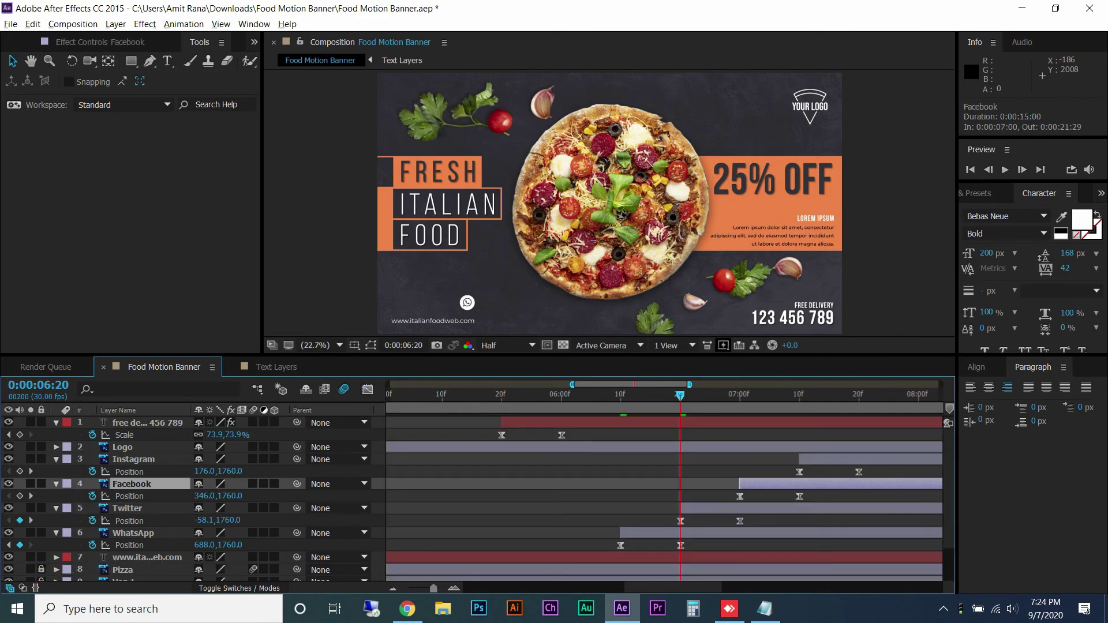
key(i)
drag(422, 309, 372, 309)
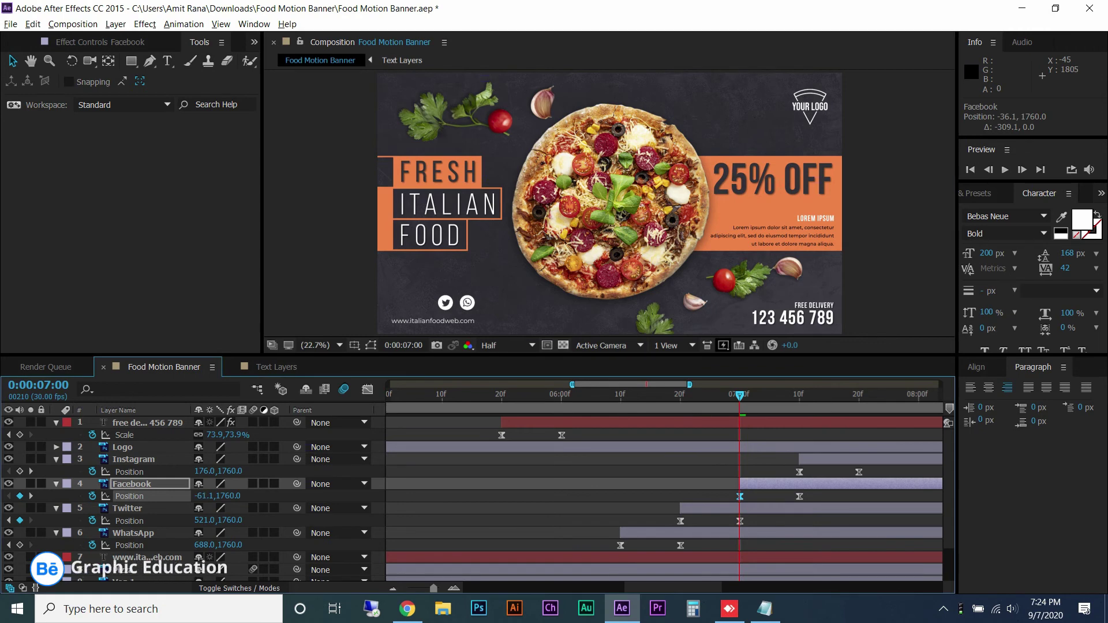
click(367, 389)
click(367, 389)
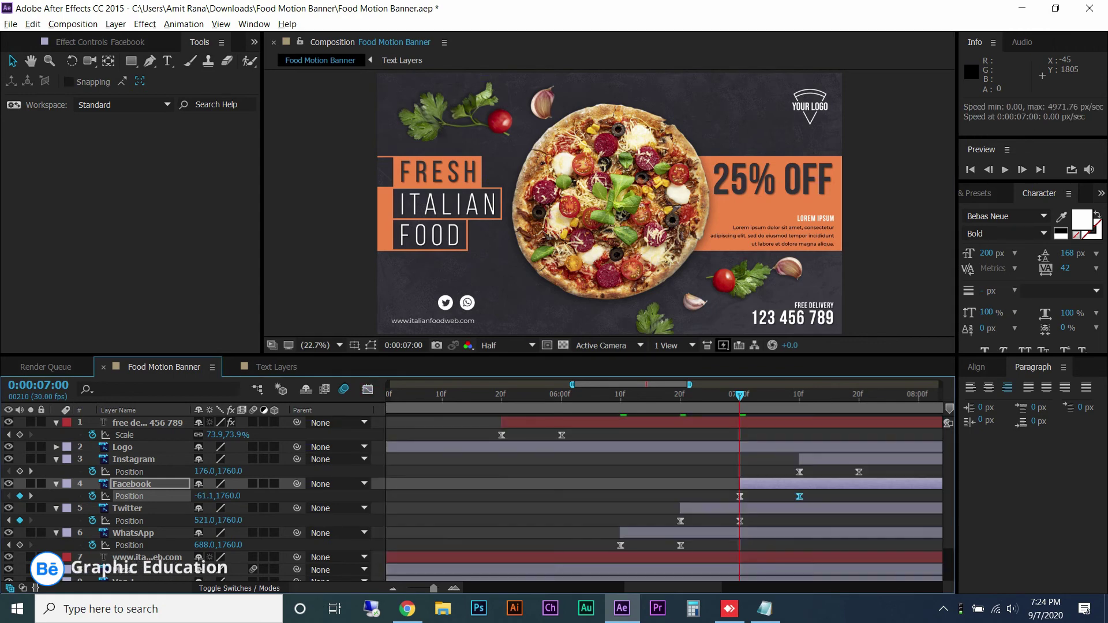
Start the Instagram icon off-canvas left at -81.6 from 7:10 with a sharper fast-start ease
click(132, 459)
key(i)
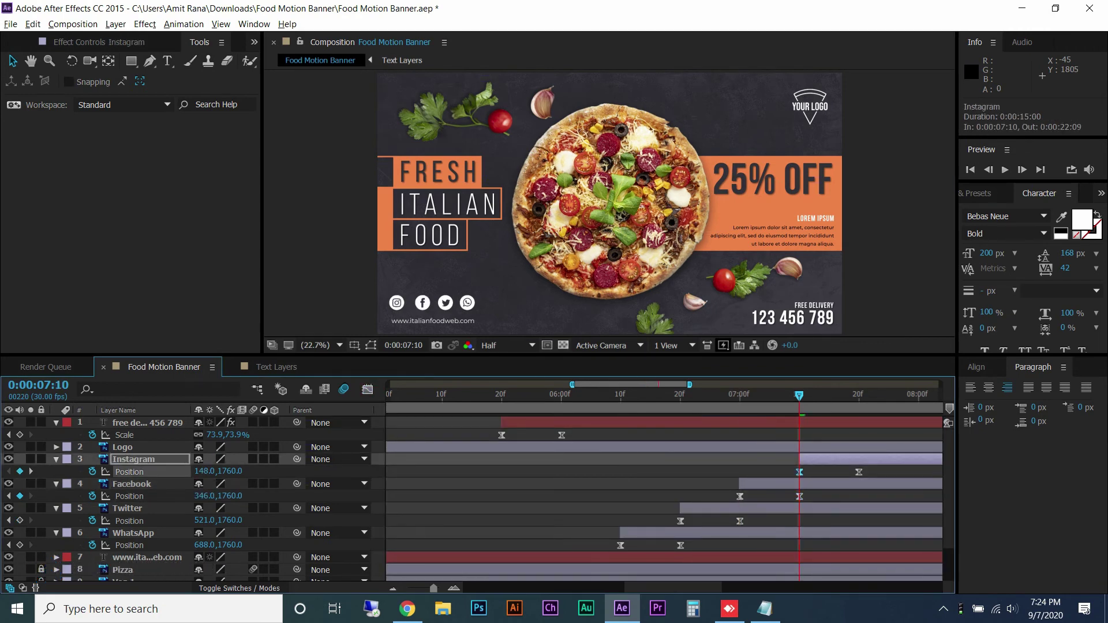
drag(402, 302, 369, 303)
click(367, 389)
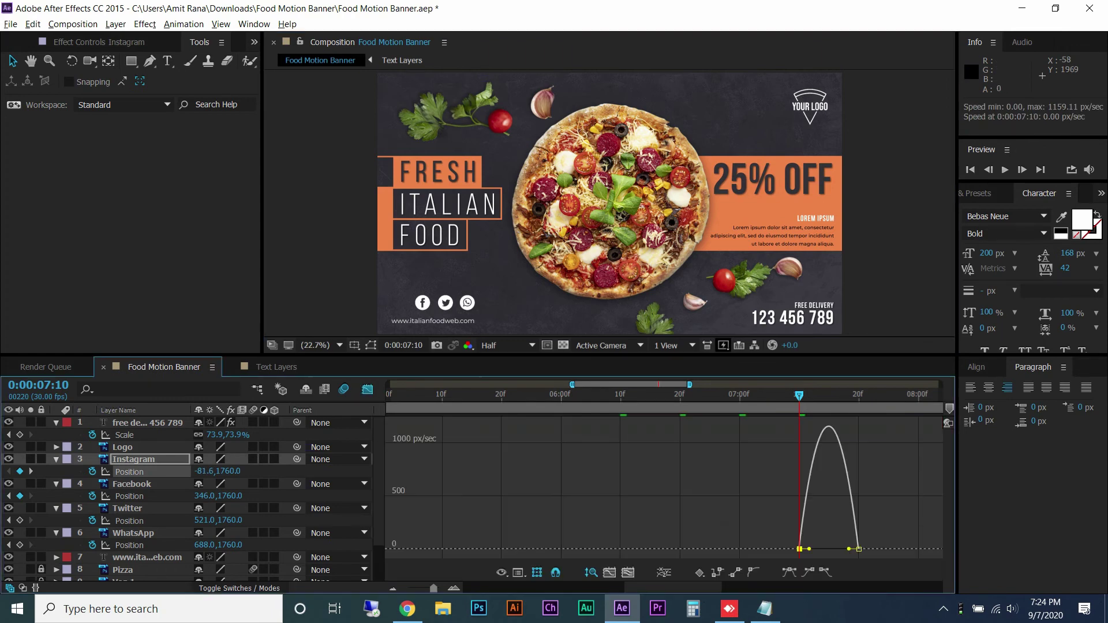
drag(840, 549, 829, 549)
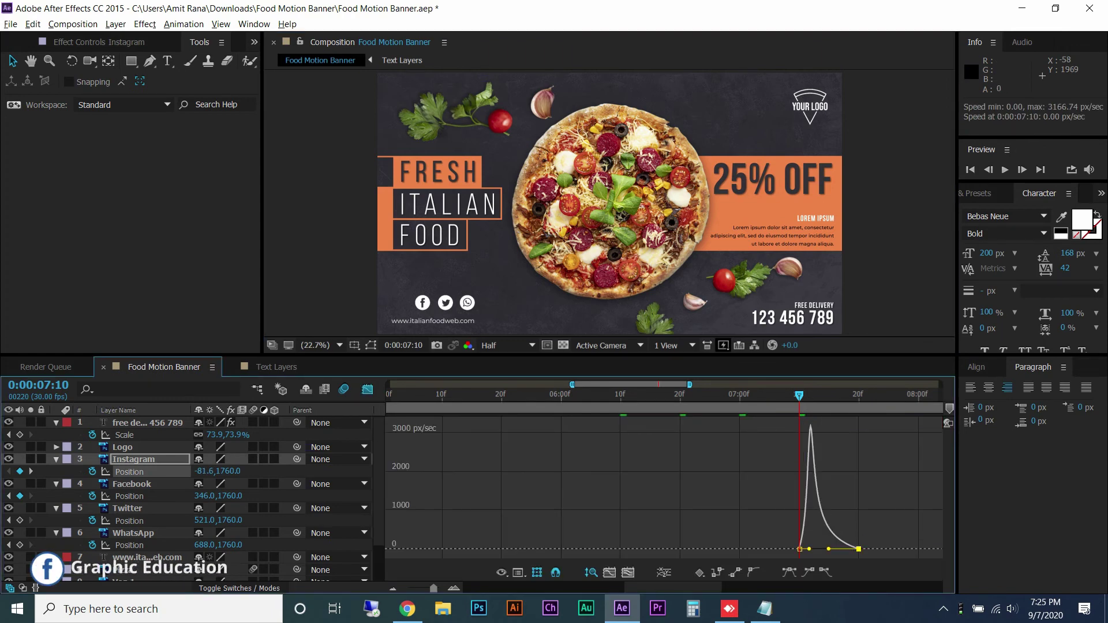
key(shift+F3)
Collapse the four social icon layers and move the current time to 8:00
shift+click(133, 532)
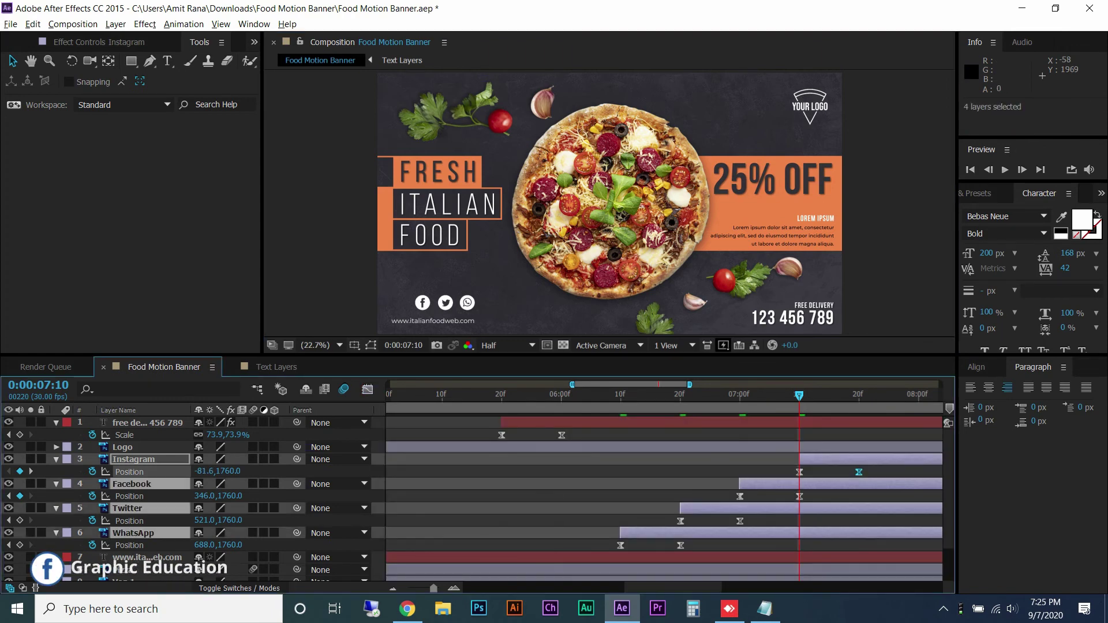
key(u)
click(858, 395)
drag(858, 399, 918, 395)
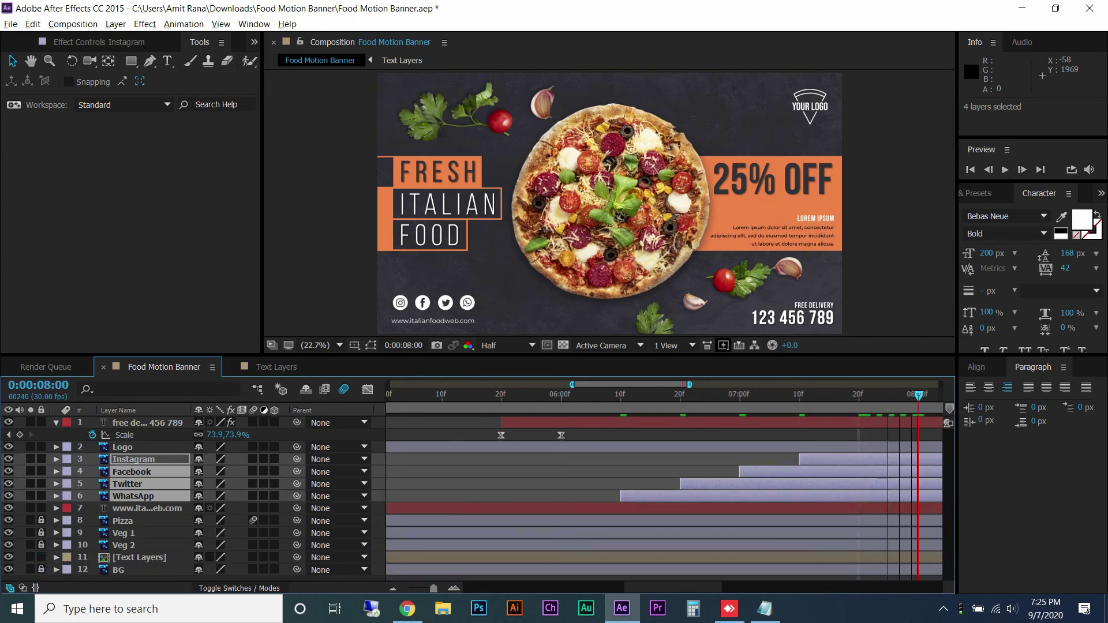
Add an Easy Ease Position keyframe to the website layer at 8:00
click(147, 507)
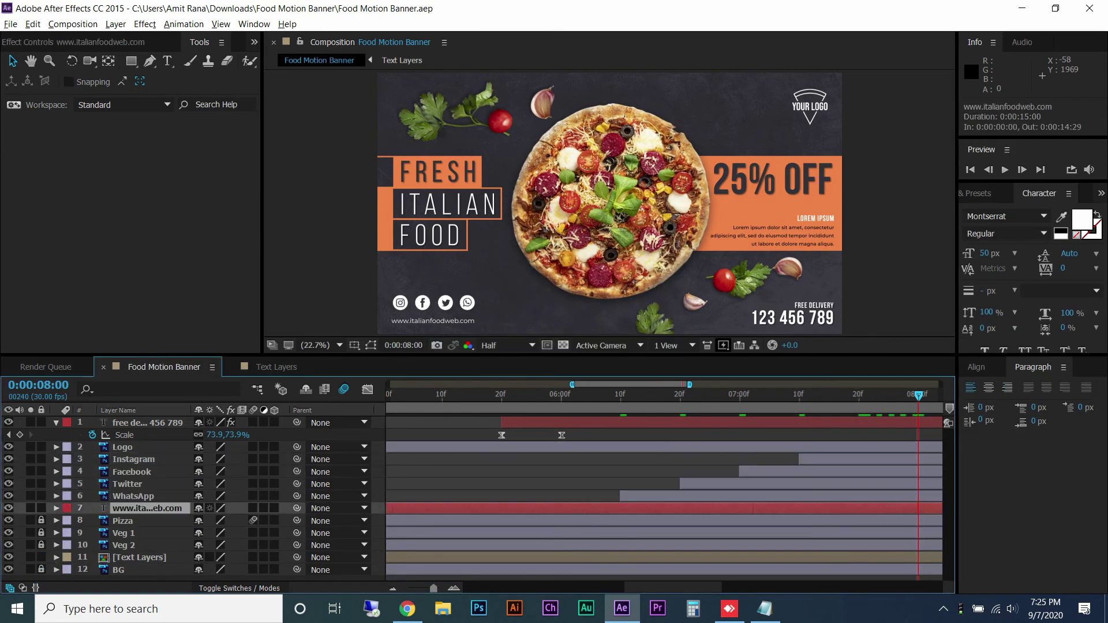
drag(434, 588, 425, 588)
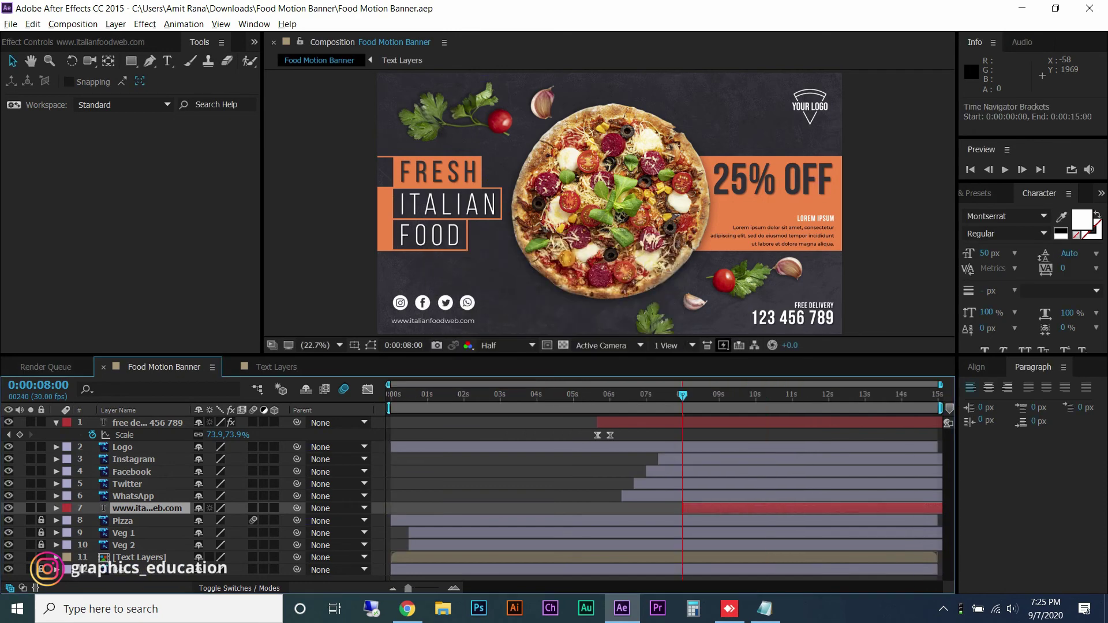
key(p)
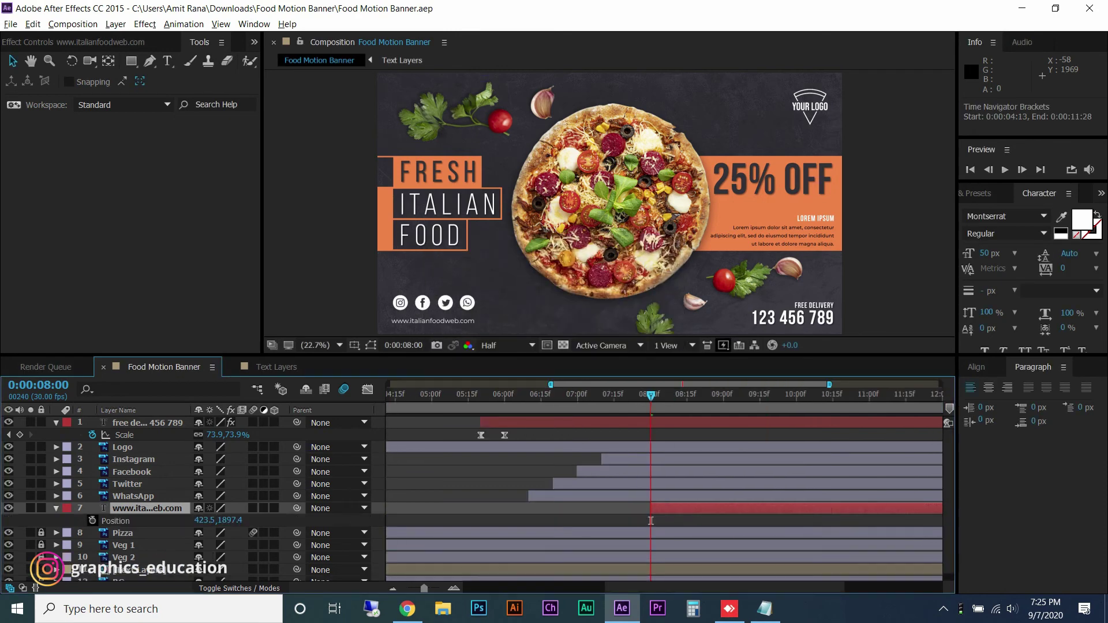
key(alt+shift+p)
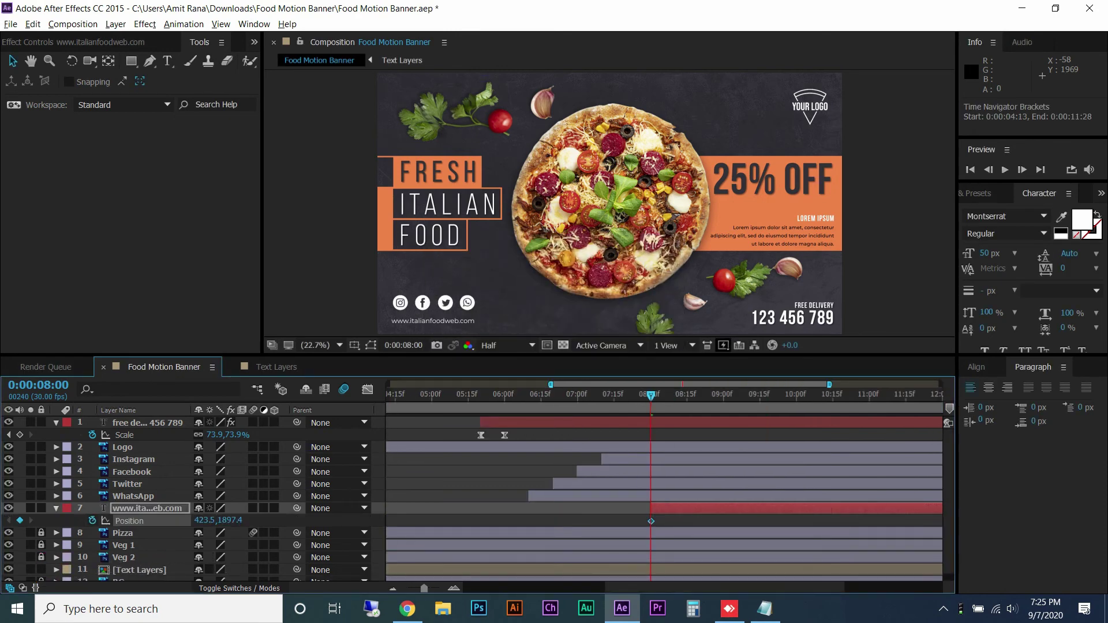
right_click(651, 521)
click(837, 428)
Keyframe 8:16 in place, start the text at -357.9 offscreen, and steepen the ease
drag(652, 394, 689, 394)
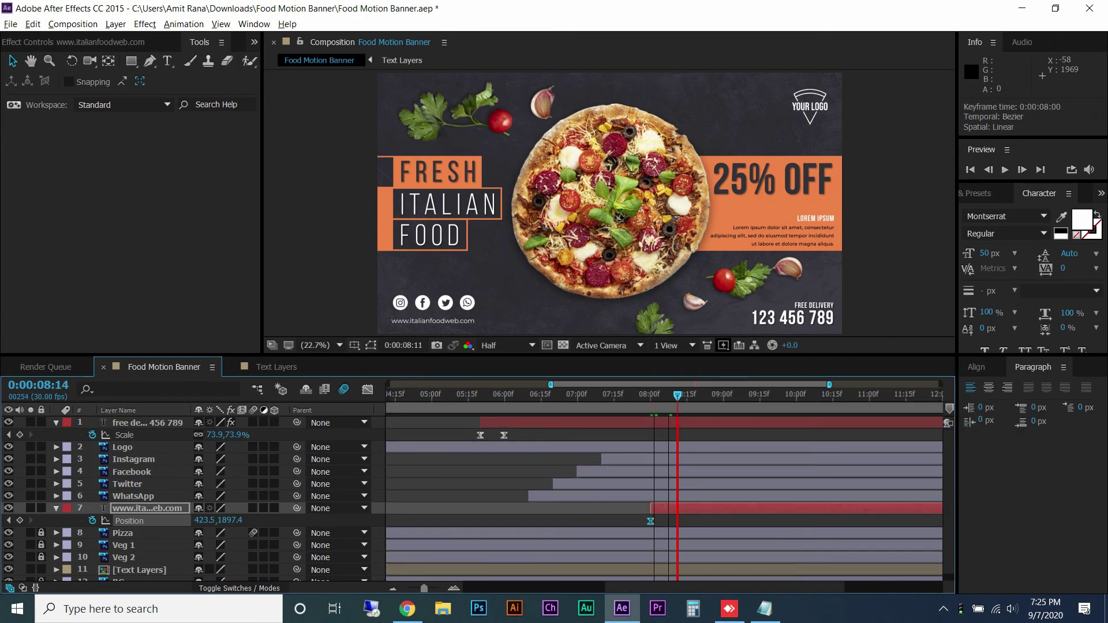
key(alt+shift+p)
key(j)
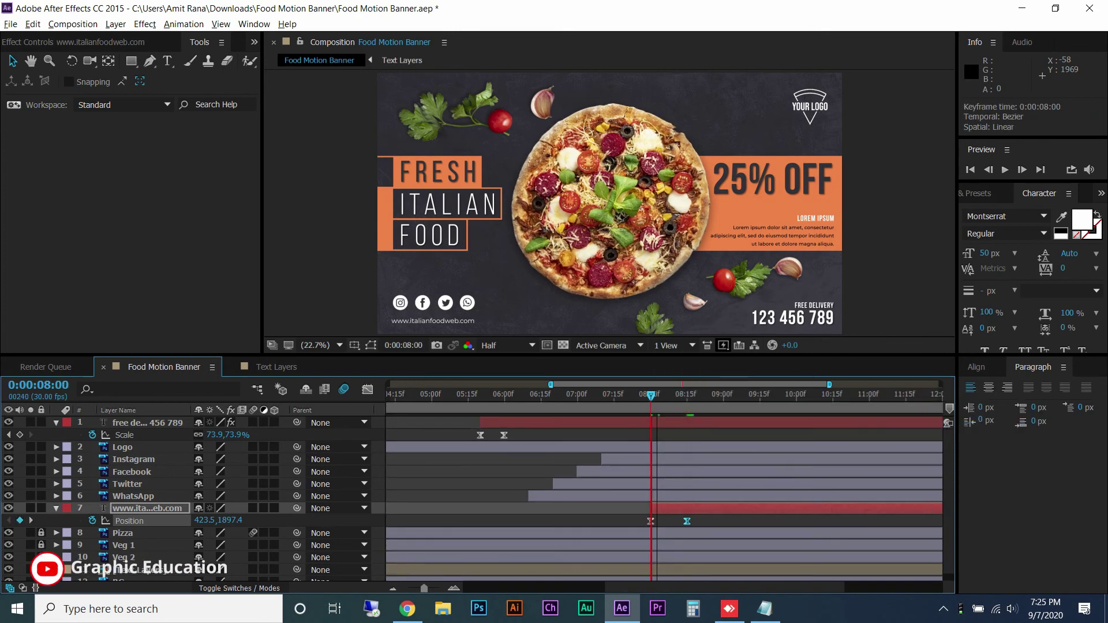
drag(454, 323, 388, 323)
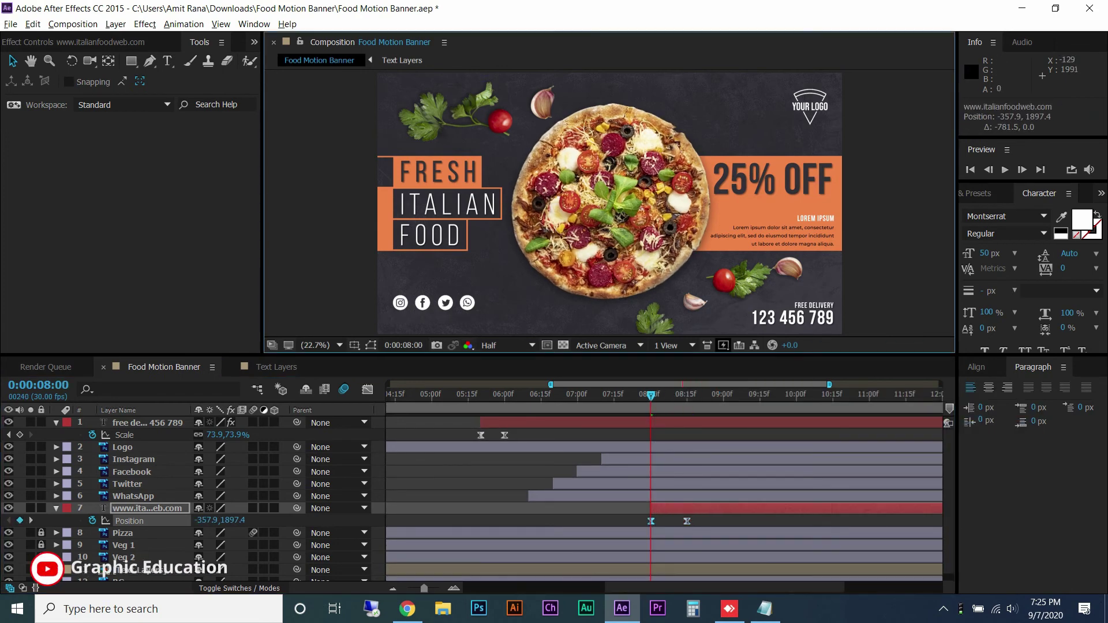
click(368, 389)
drag(681, 549, 668, 549)
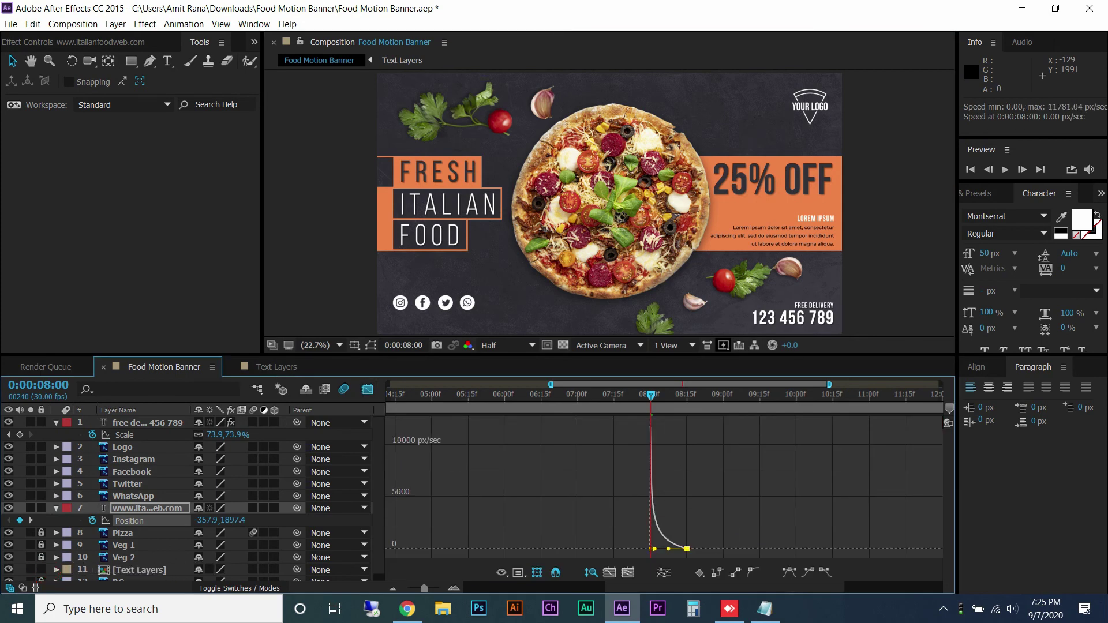
key(shift+F3)
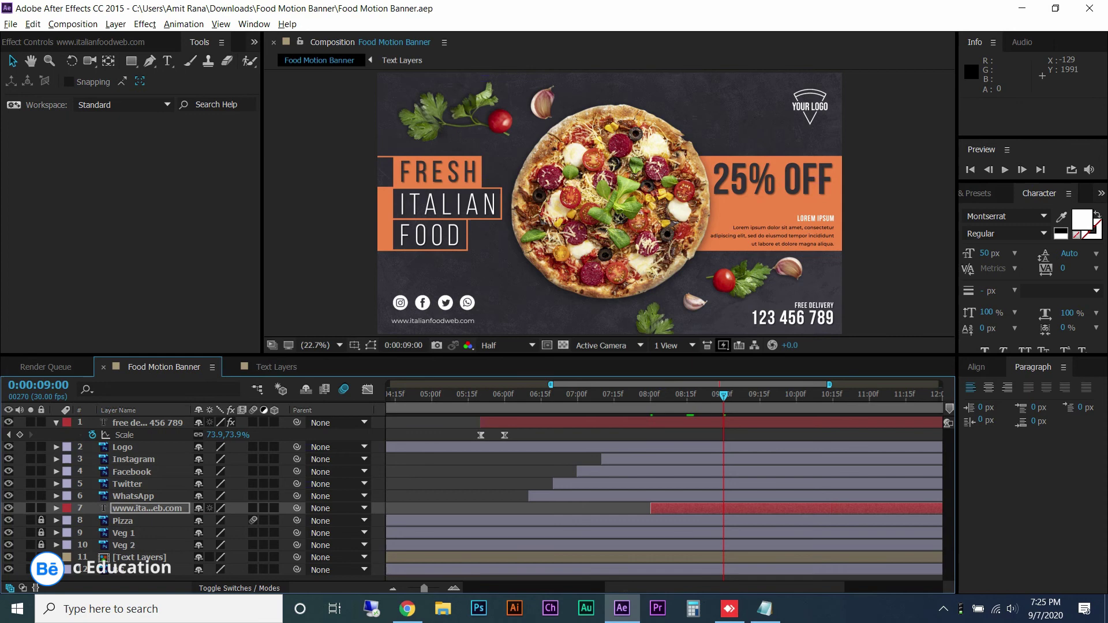
Collapse all layers, unlock Pizza, Veg 1 and Veg 2, save, and play from the start
click(147, 423)
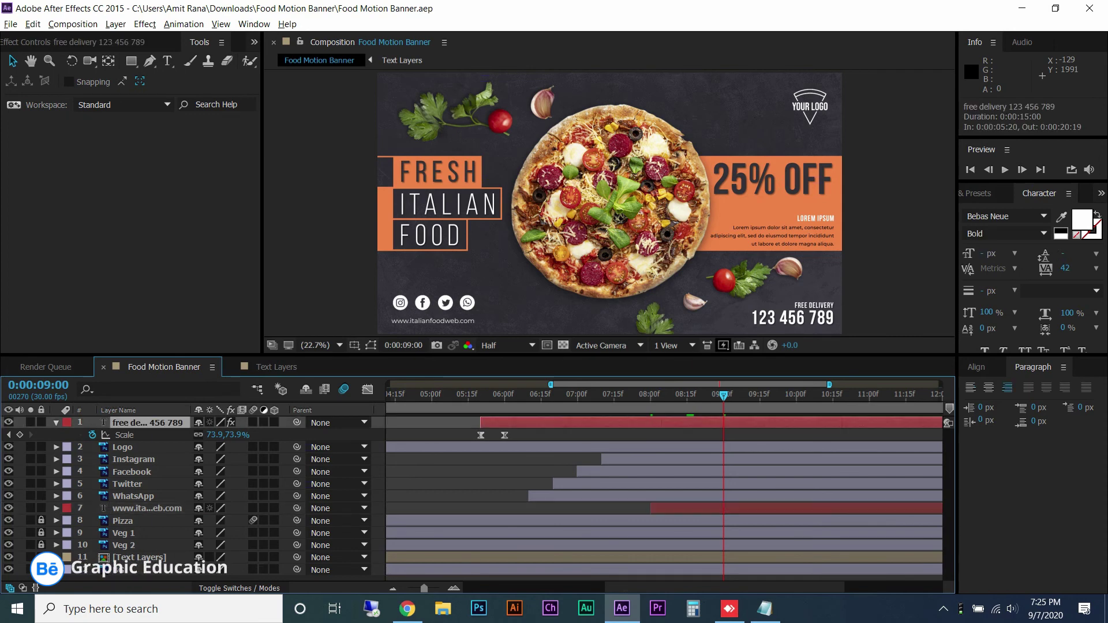
key(semicolon)
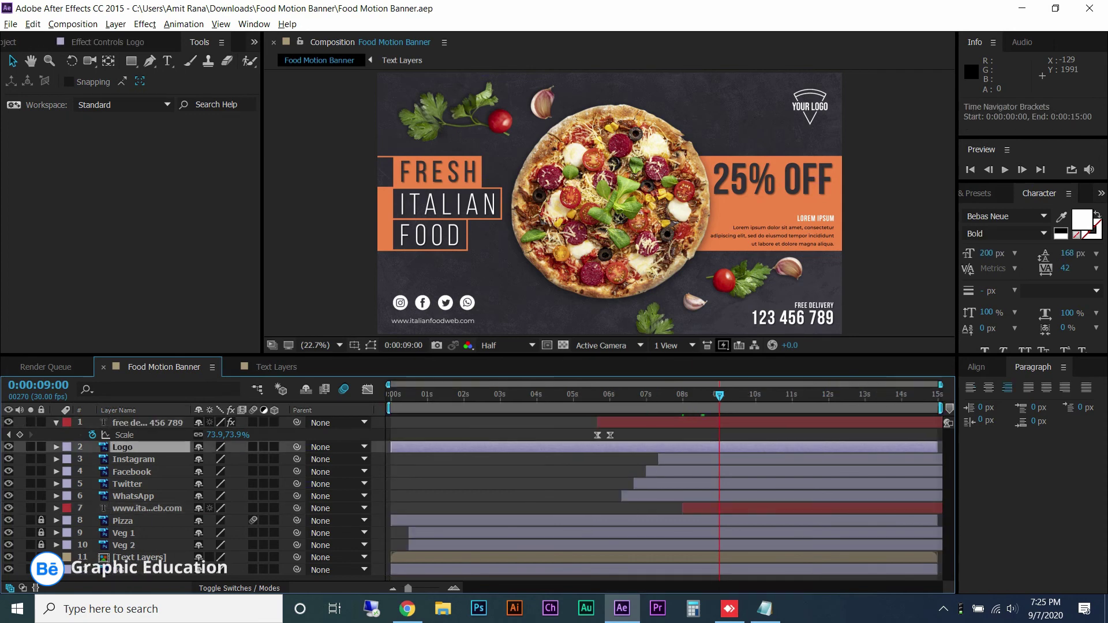
key(ctrl+a)
key(u)
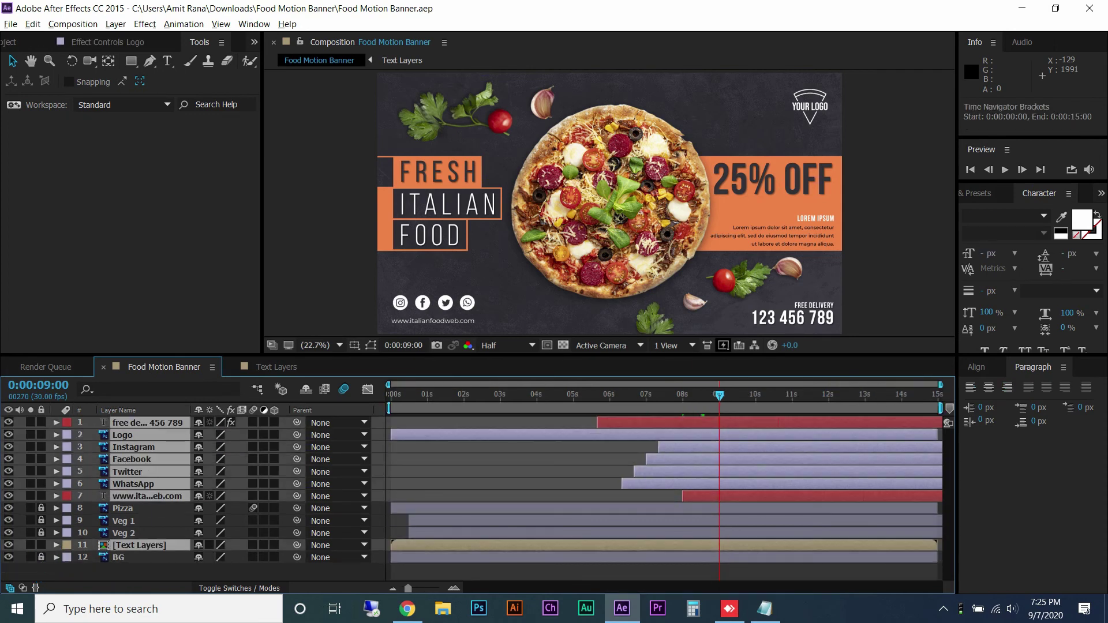
key(ctrl+shift+a)
drag(41, 533, 41, 508)
key(ctrl+s)
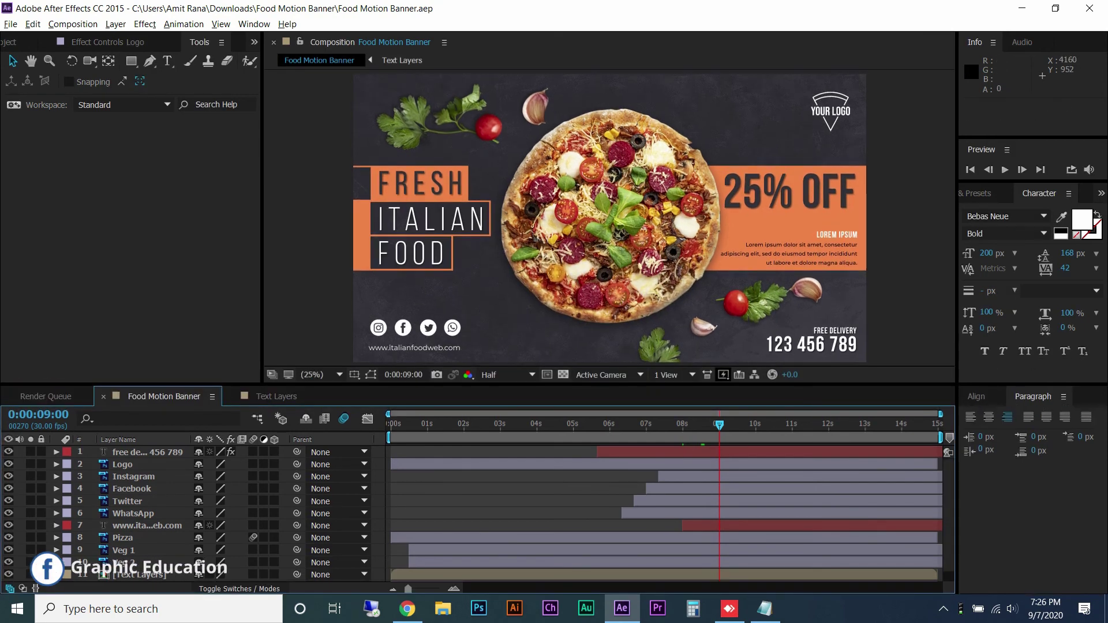
click(970, 169)
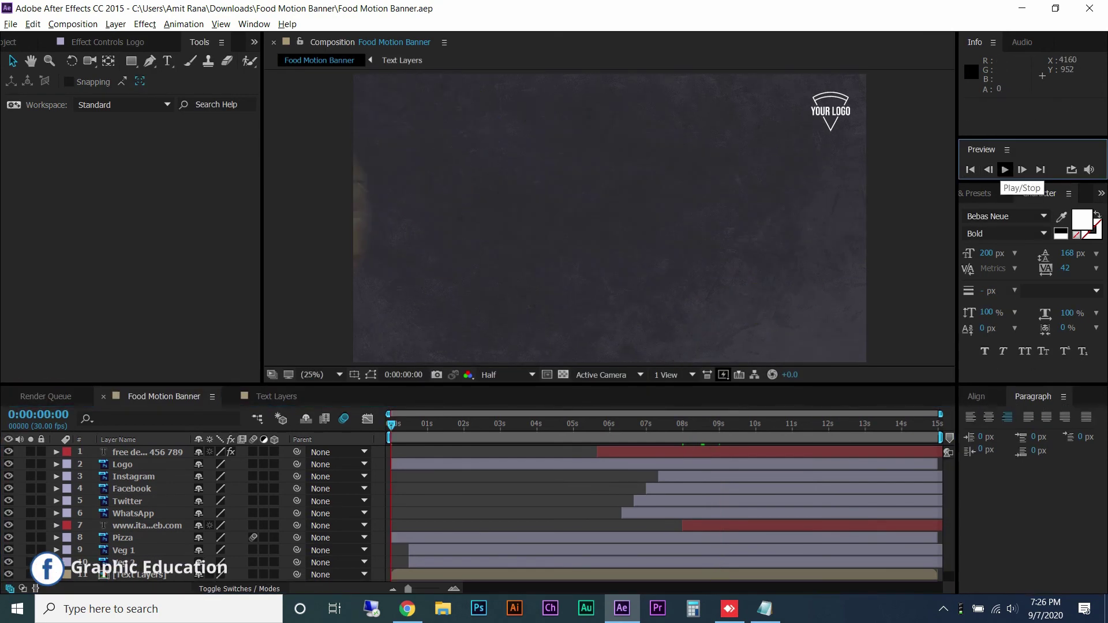
click(1005, 169)
Keyframe the Logo's Scale from 0% at frame 0 to 100% at frame 10 with Easy Ease
click(122, 464)
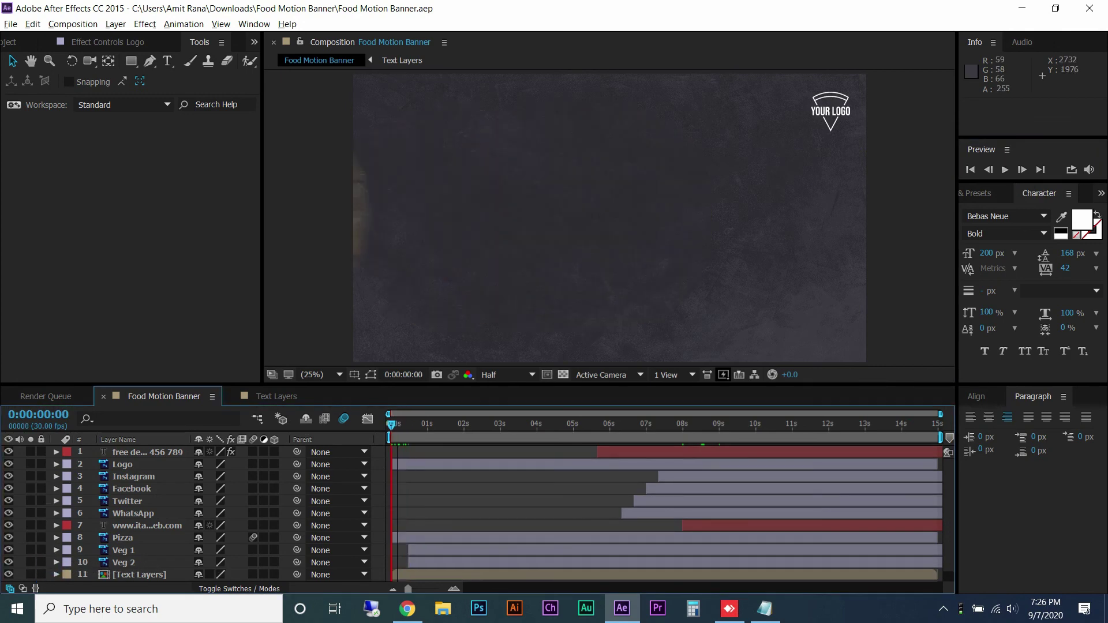
key(s)
key(alt+shift+s)
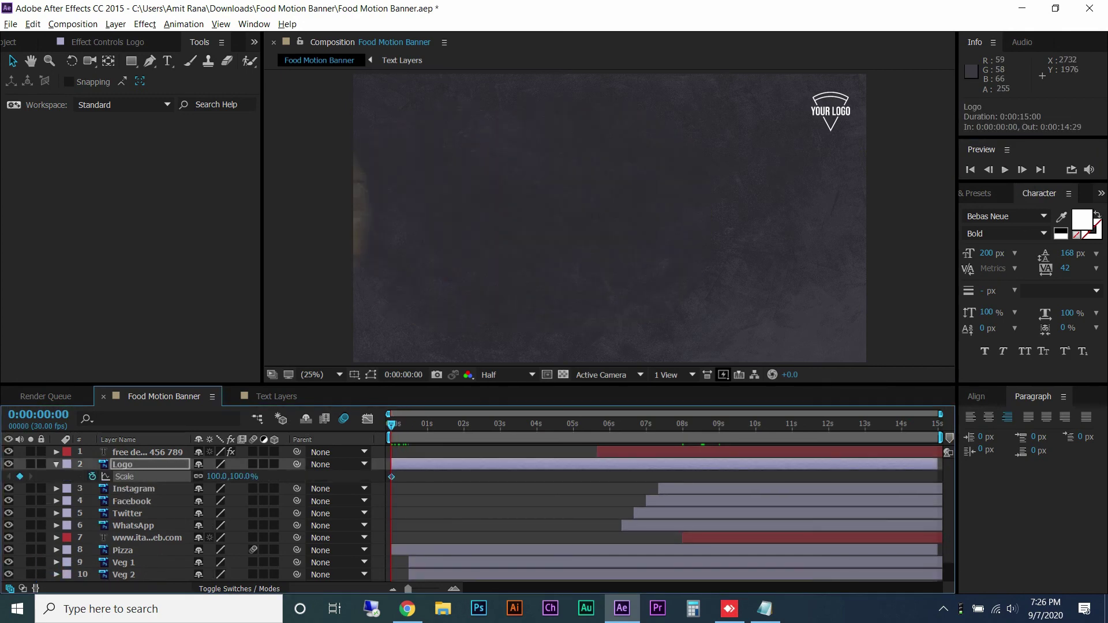
right_click(391, 477)
mouse_move(445, 537)
click(578, 564)
key(semicolon)
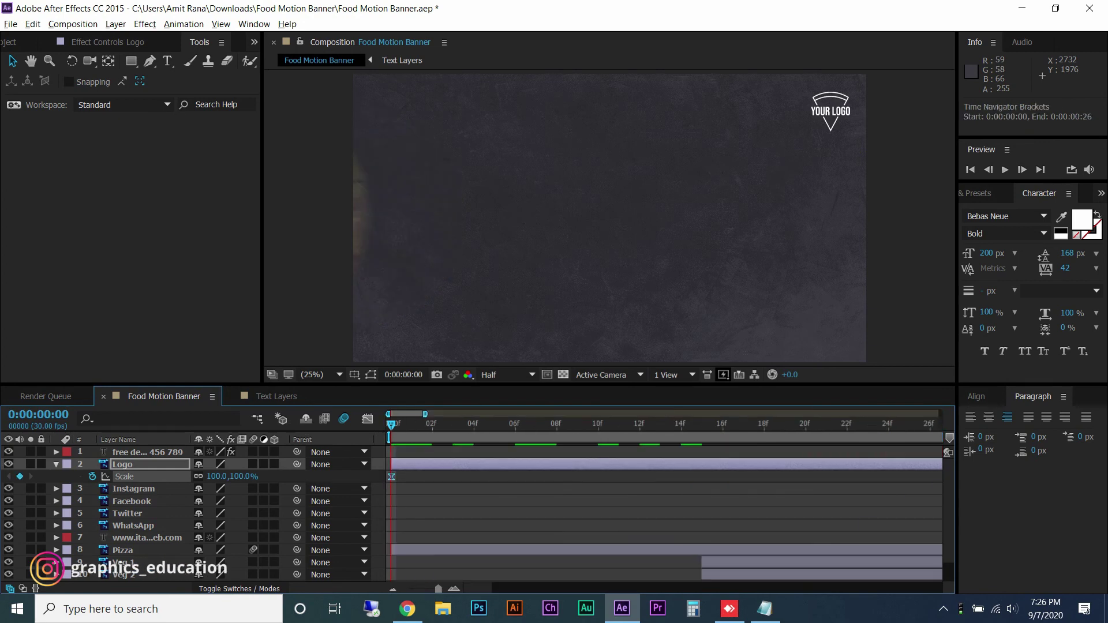
key(space)
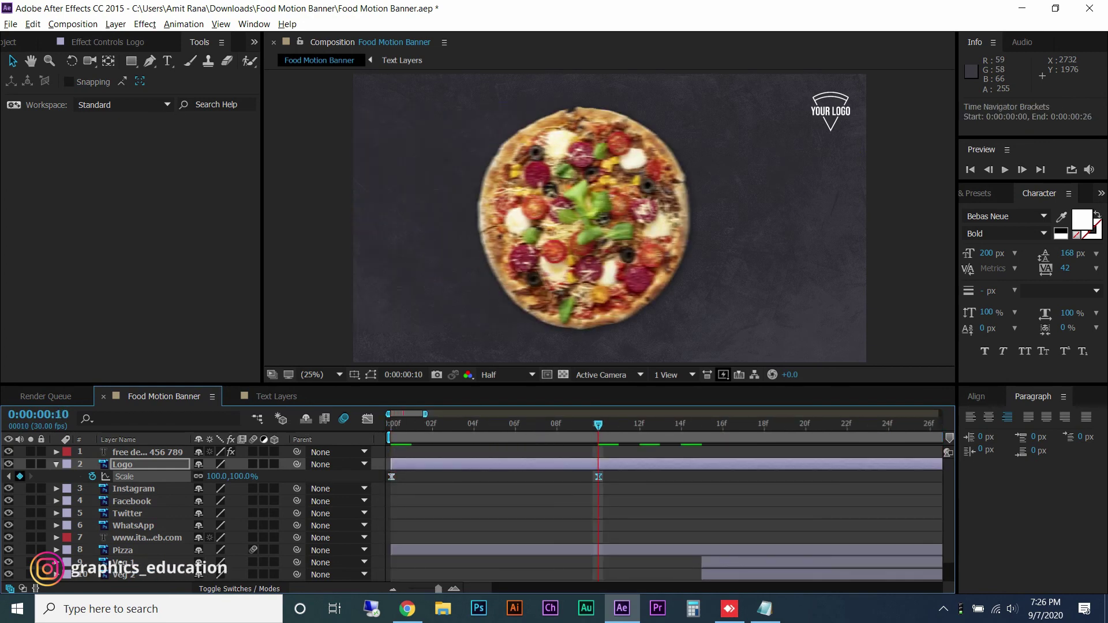
key(space)
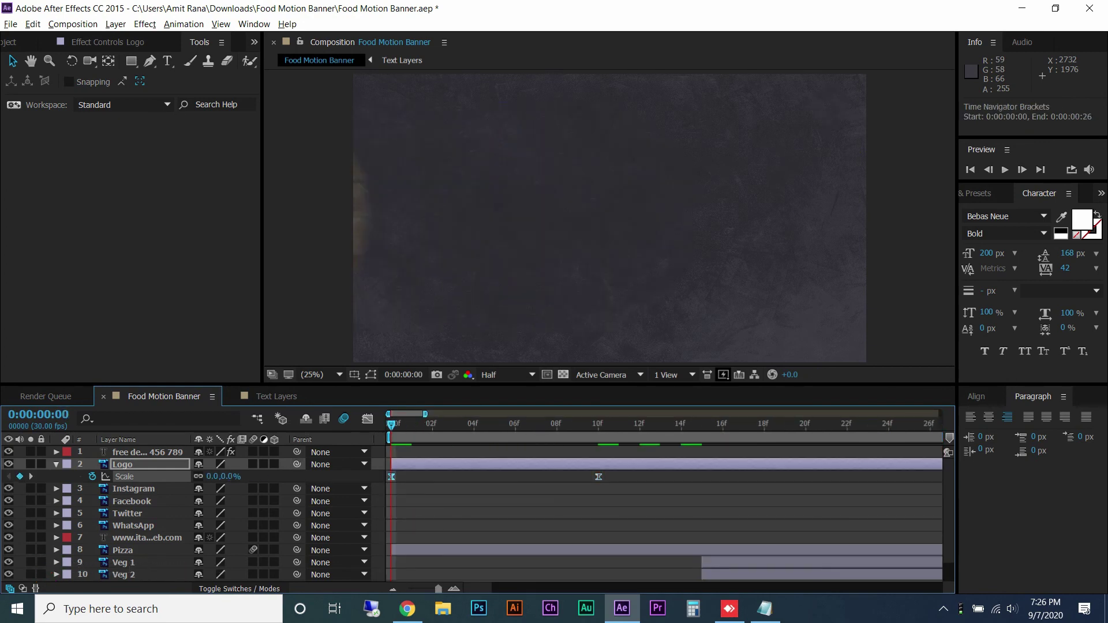
Raise the logo scale ease influence to 100% and preview the banner
click(368, 418)
drag(529, 552, 494, 552)
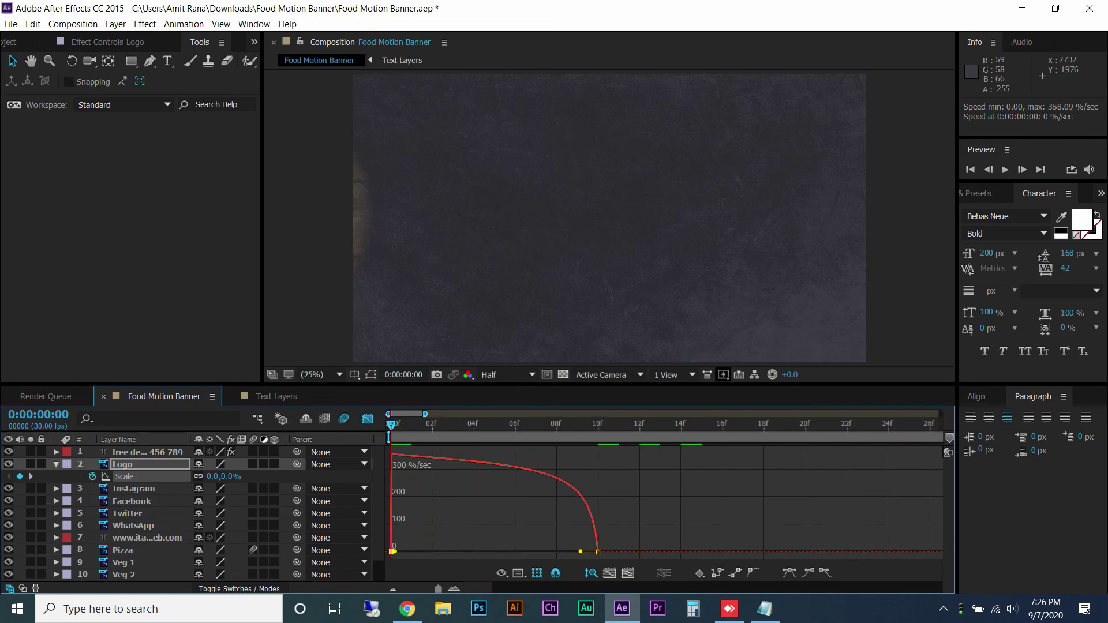
key(shift+F3)
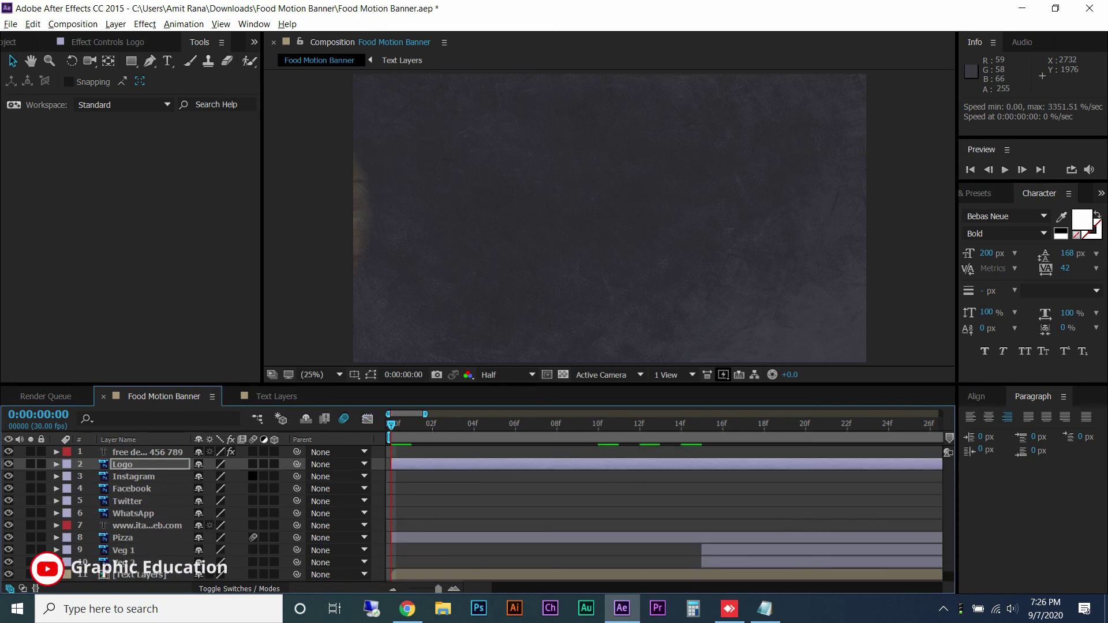
click(56, 464)
click(1005, 169)
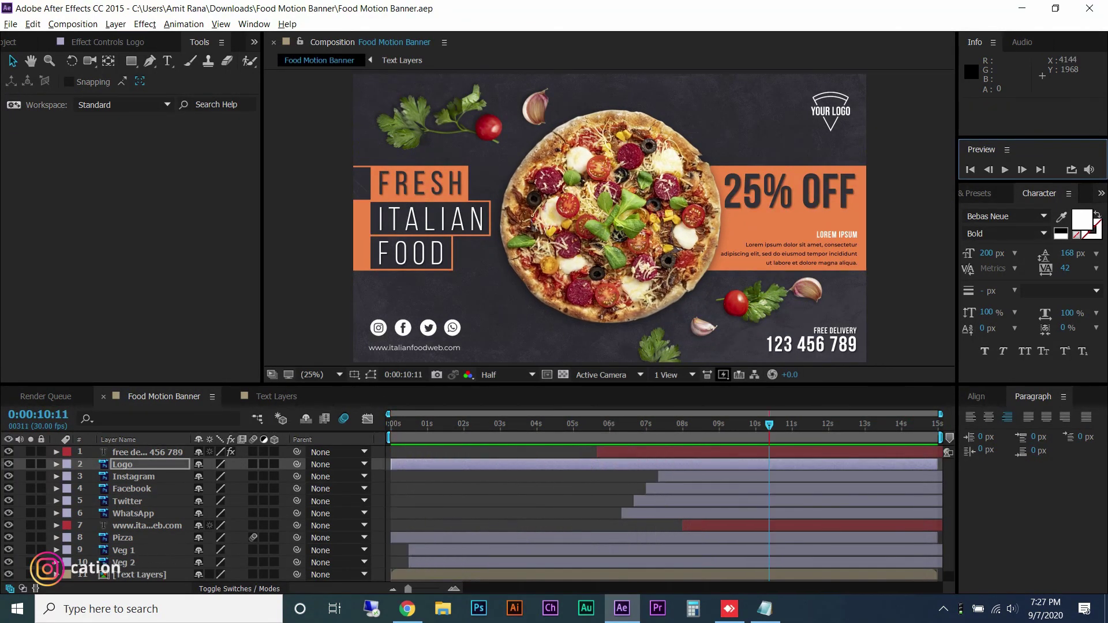
Stop the preview after watching the complete Food Motion Banner play through
key(space)
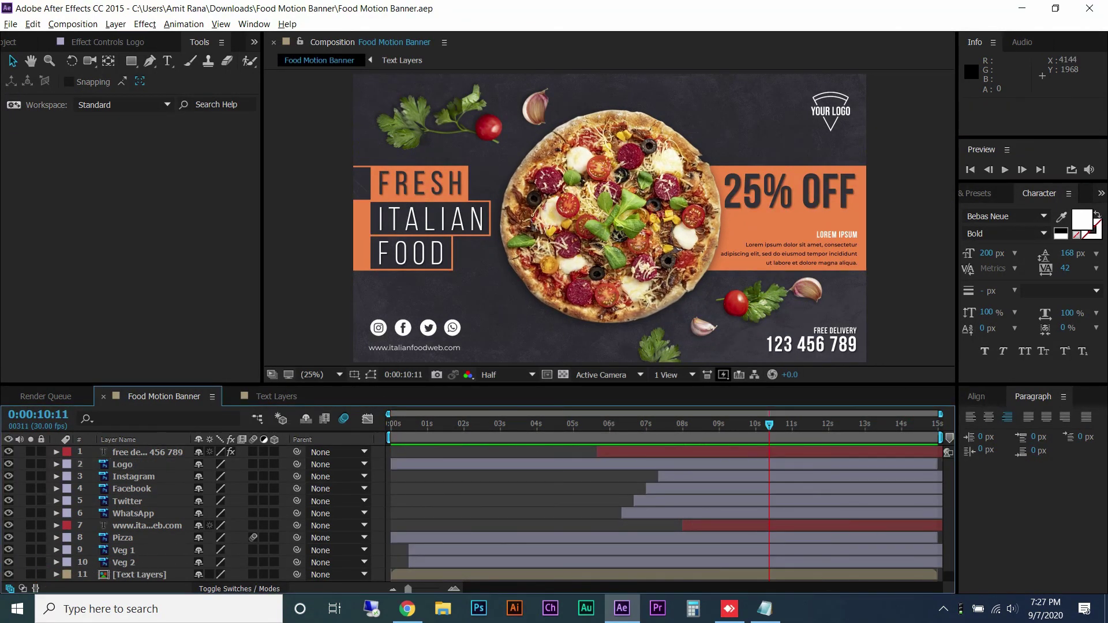